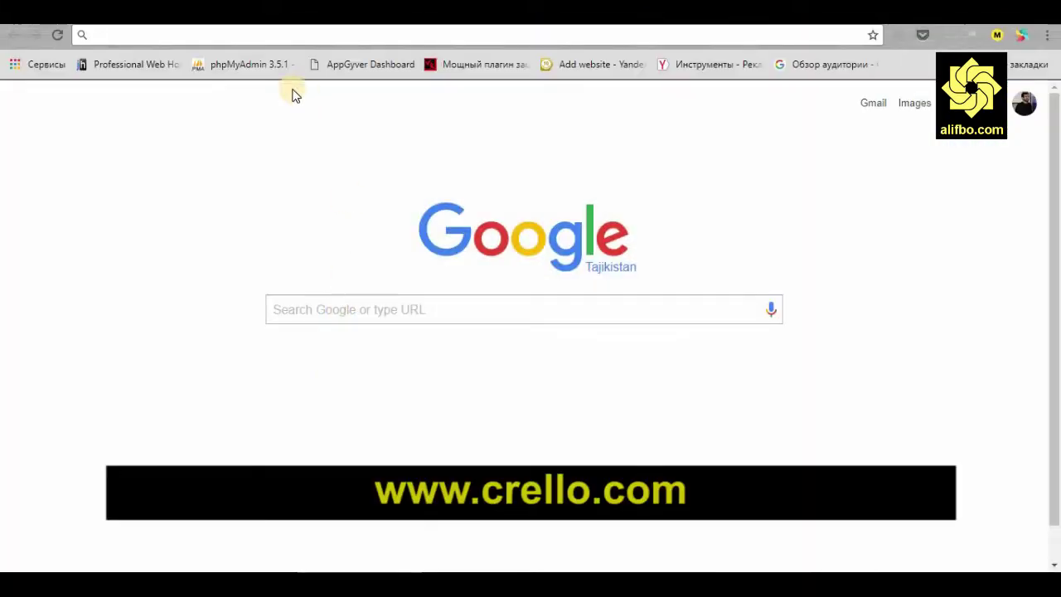
Open the website crello.com in the browser
click(245, 32)
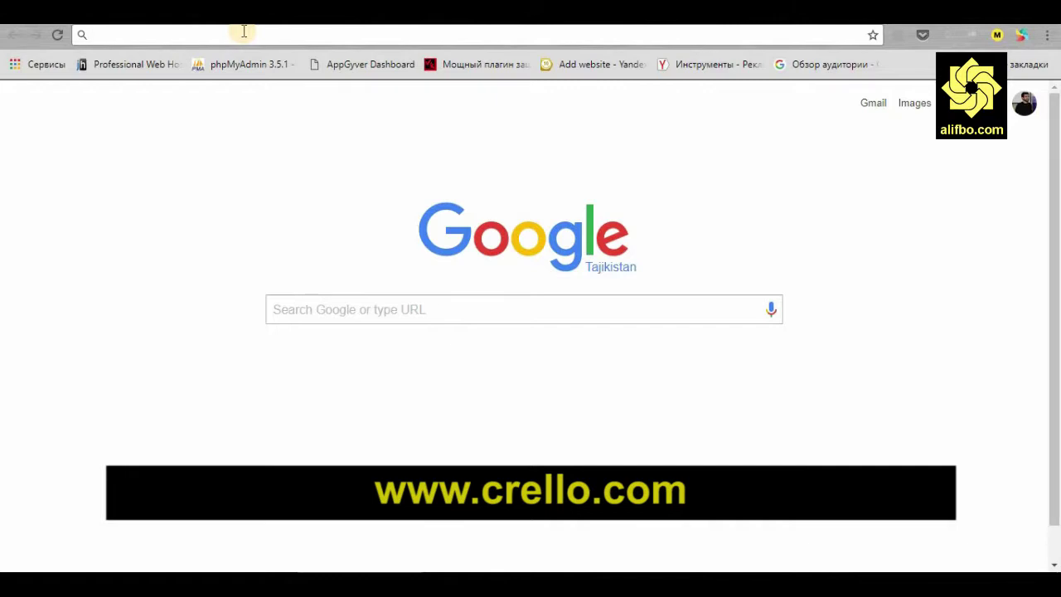
text(crello.)
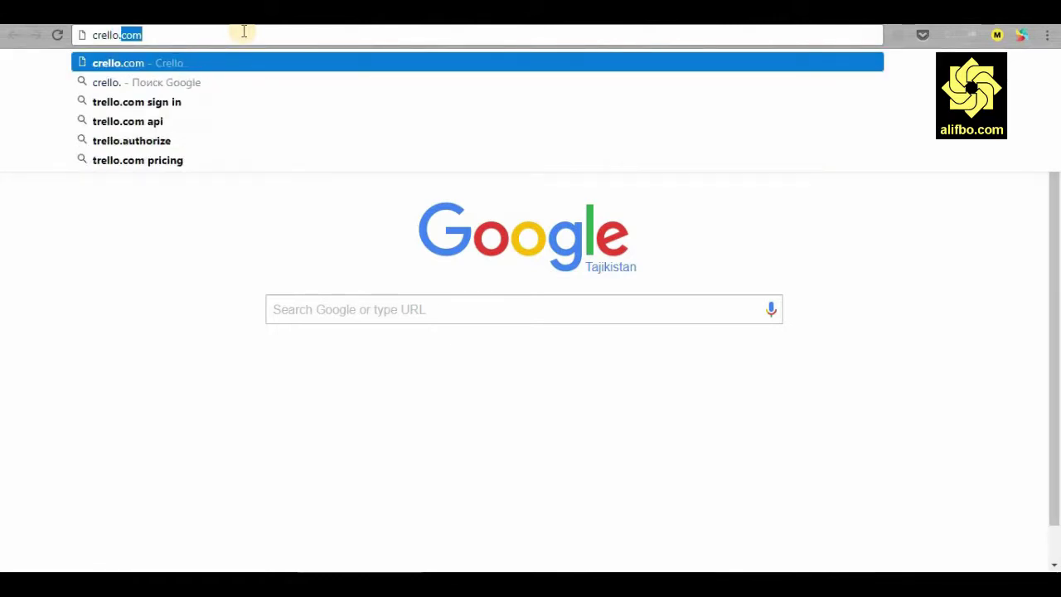
text(com)
key(Return)
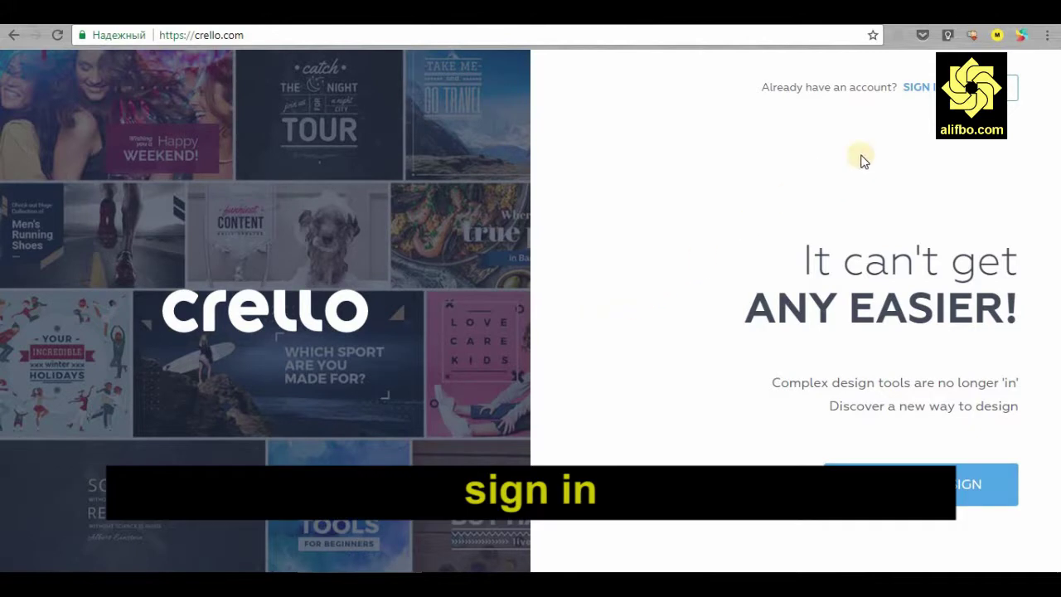
Sign in to Crello with the existing Google account that has the flower-shaped logo
click(916, 88)
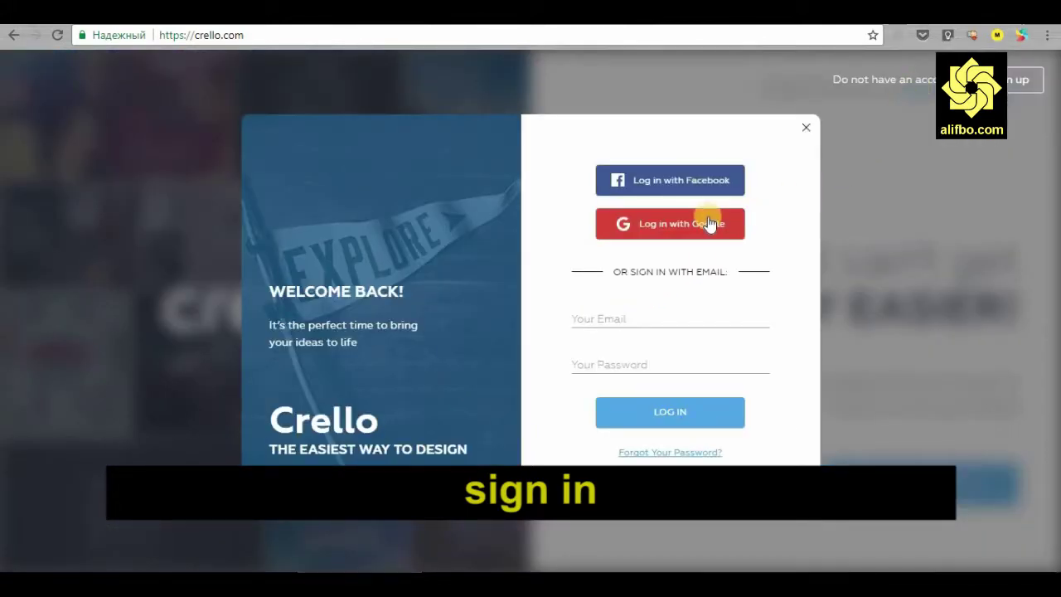
click(667, 231)
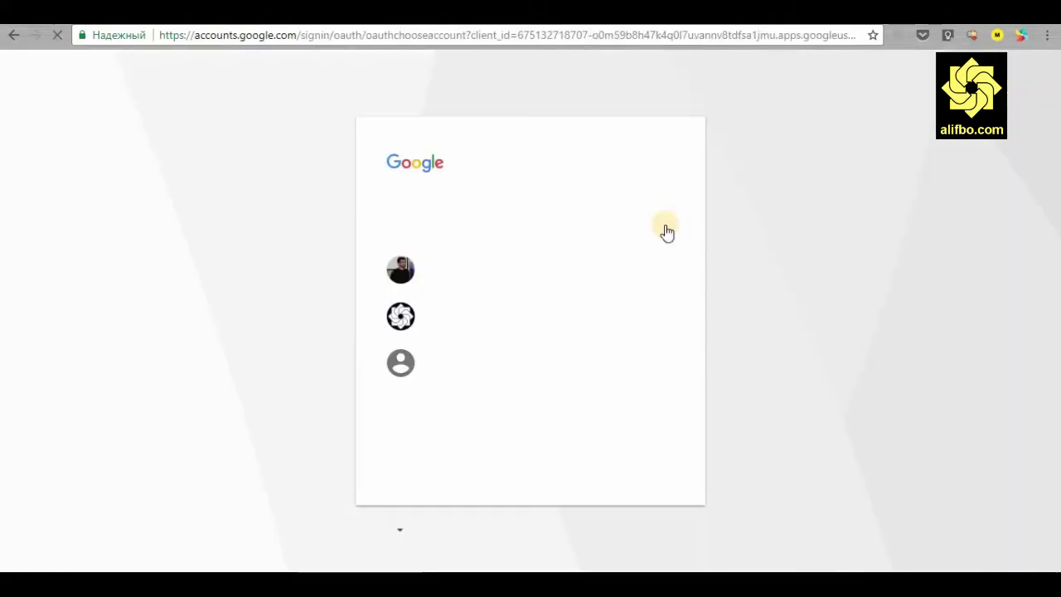
click(487, 320)
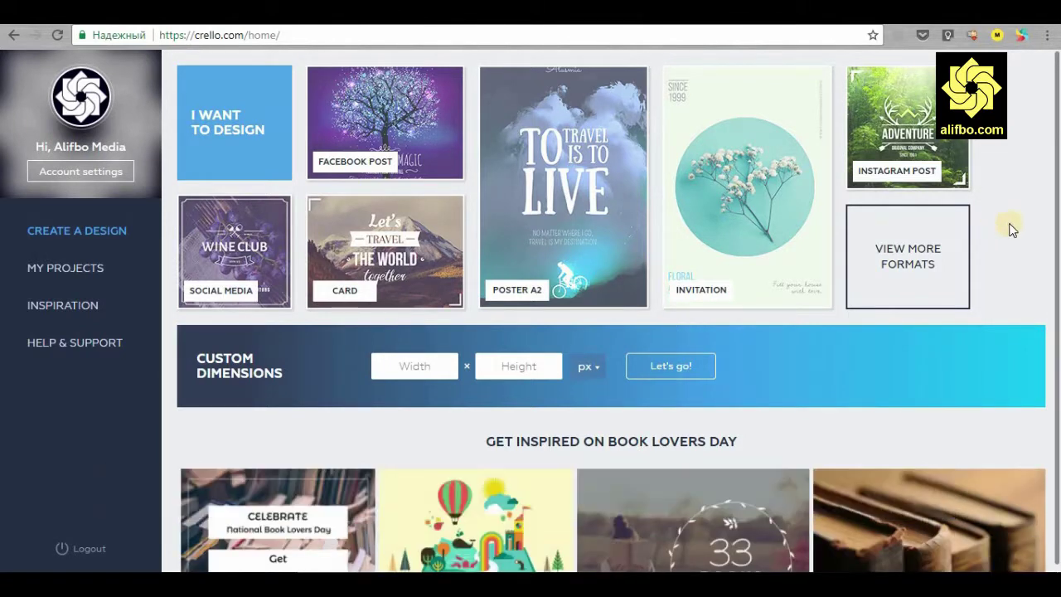
Show all design formats and start a new Blog Title design from the Blogging group
click(906, 249)
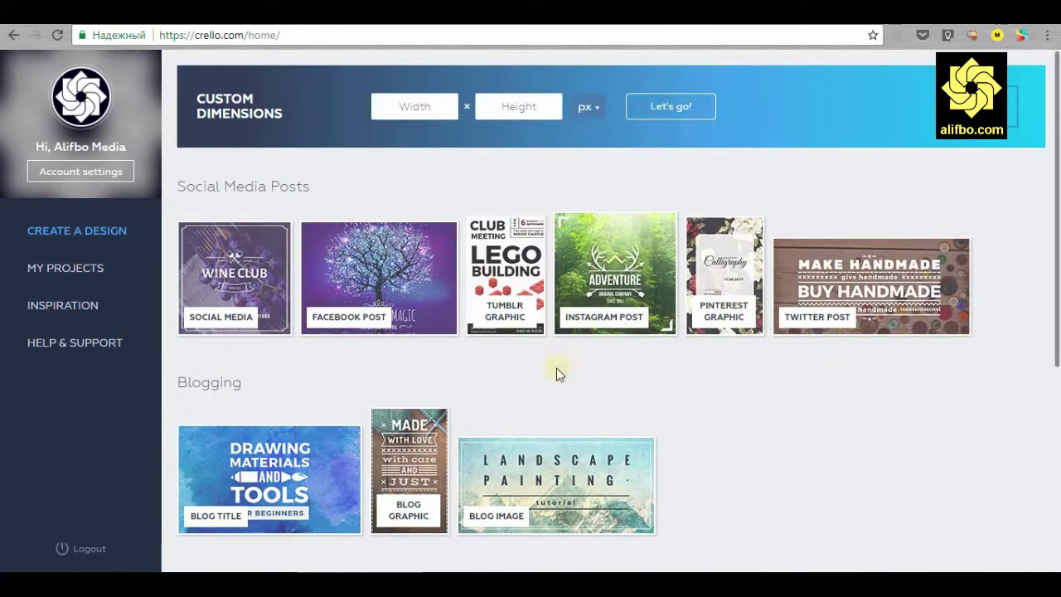
click(289, 458)
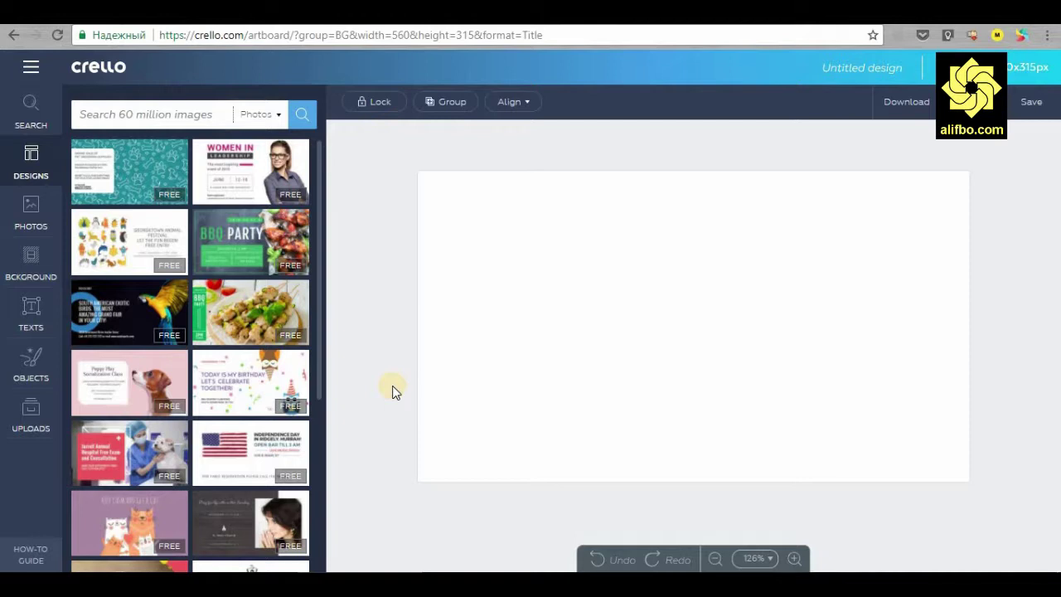
Browse the ready-made designs and try the "SWITCH" template with the green light bulb on the canvas
scroll(199, 374, down, 4)
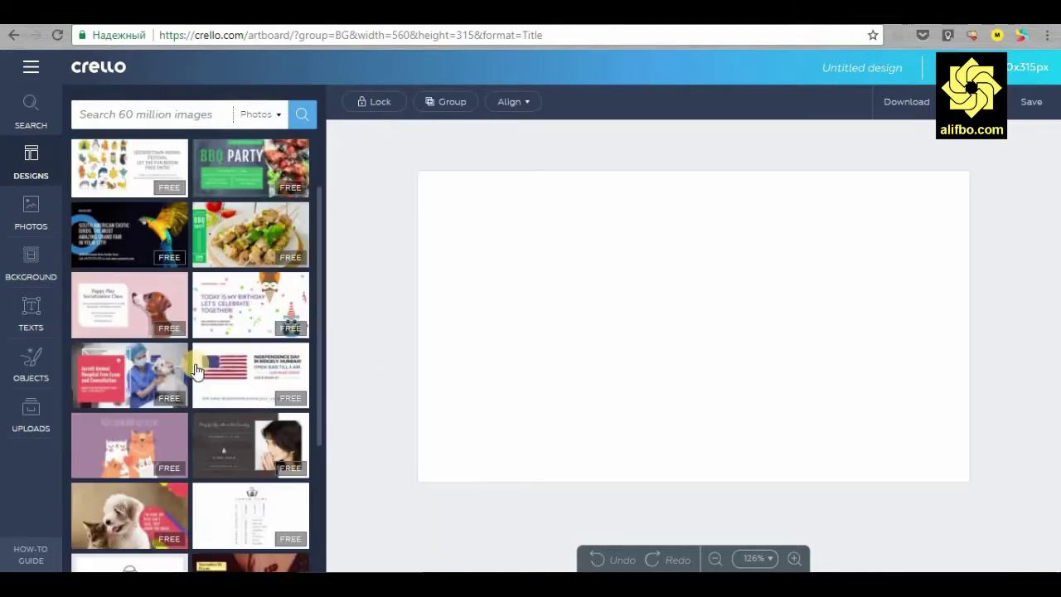
scroll(223, 373, down, 12)
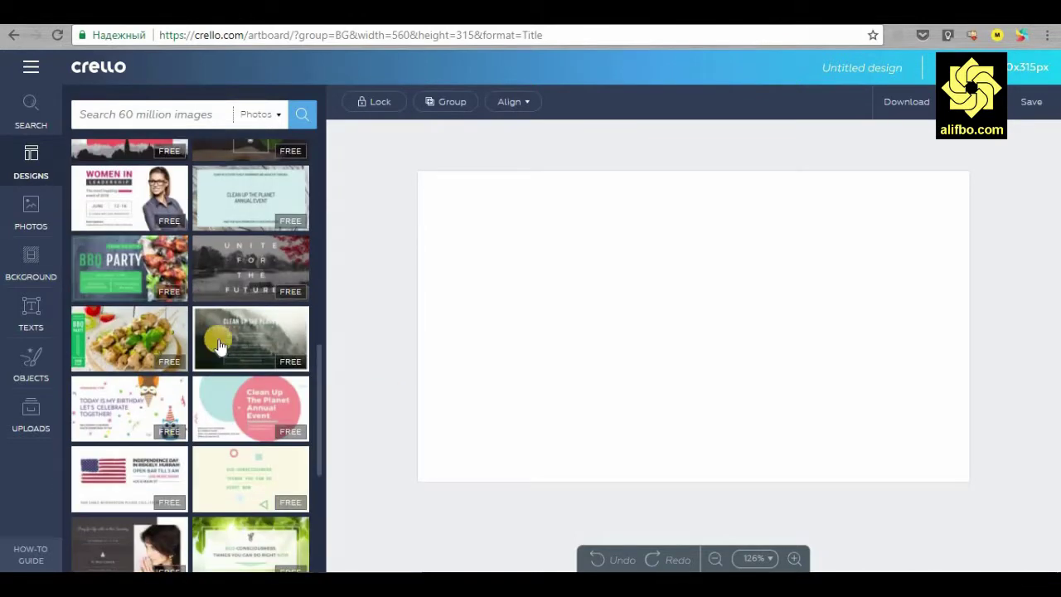
scroll(242, 332, down, 10)
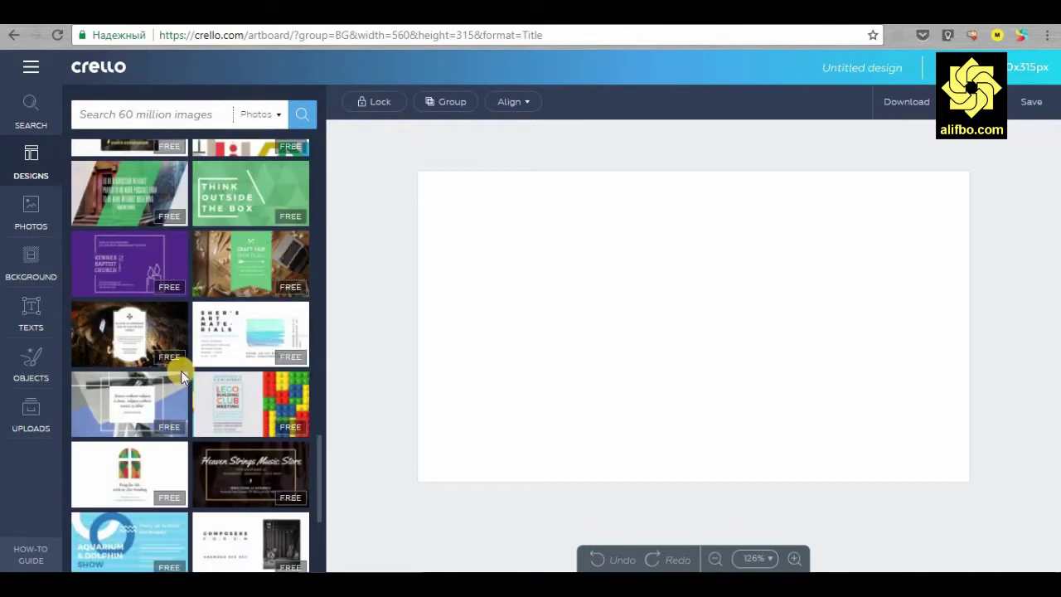
scroll(135, 309, down, 10)
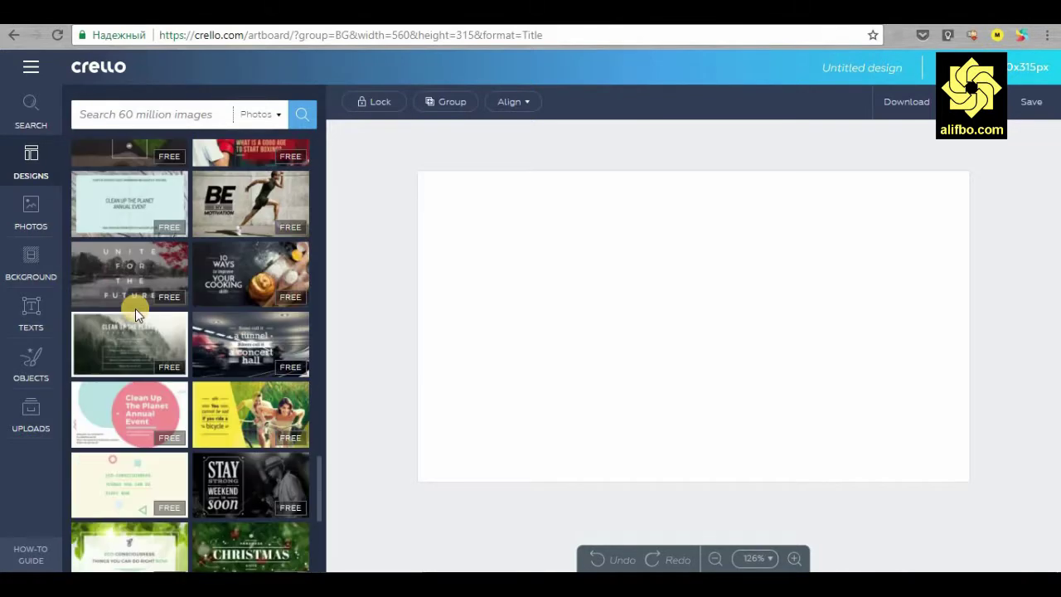
scroll(137, 315, down, 10)
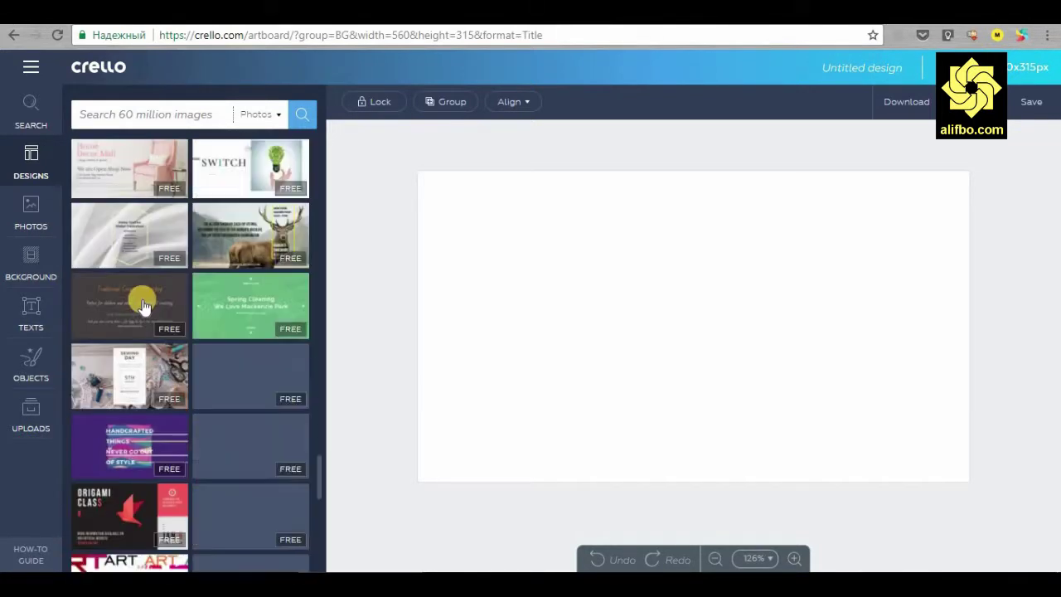
click(223, 239)
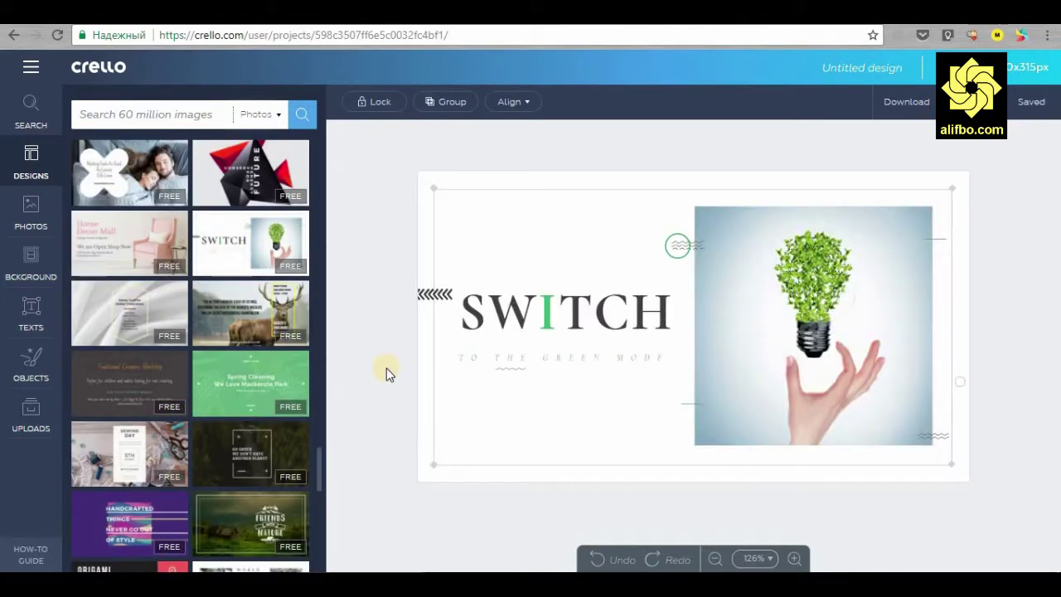
Try the "Home Textiles Global Tradeshow" template and the "SHER'S ART MATERIALS" template on the canvas
scroll(166, 331, down, 1)
click(130, 236)
scroll(130, 236, down, 3)
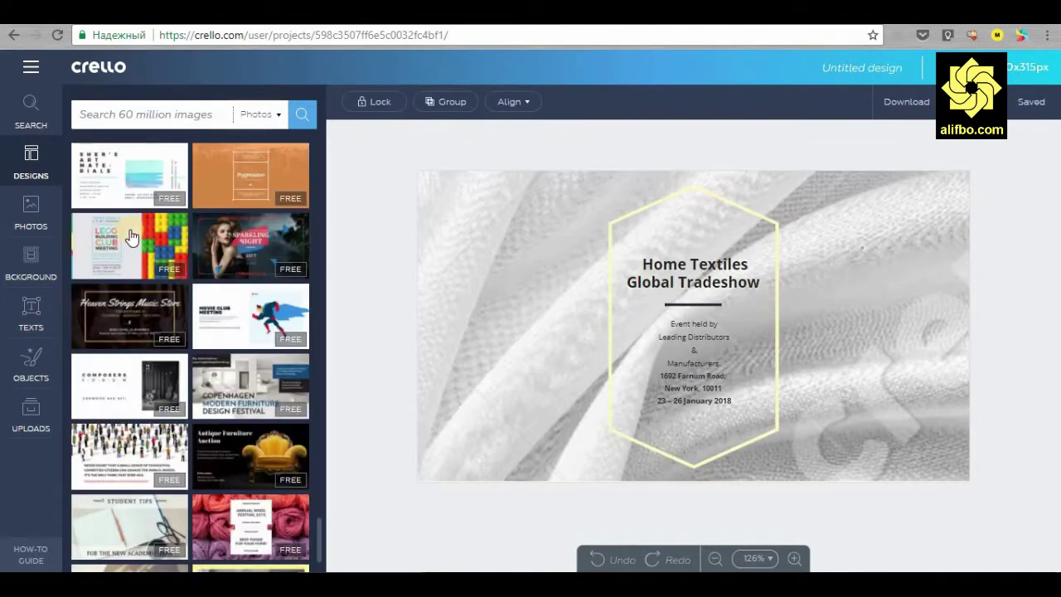
click(124, 170)
Apply the "TRAVELLER MAP" template to the design
scroll(222, 433, down, 5)
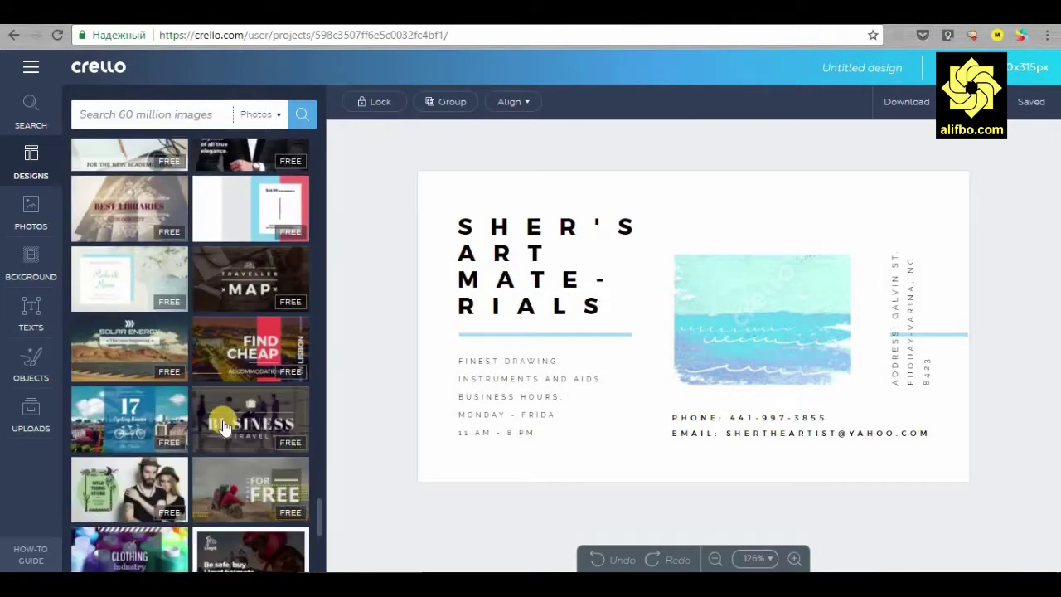
click(257, 288)
scroll(208, 369, down, 2)
scroll(208, 375, down, 1)
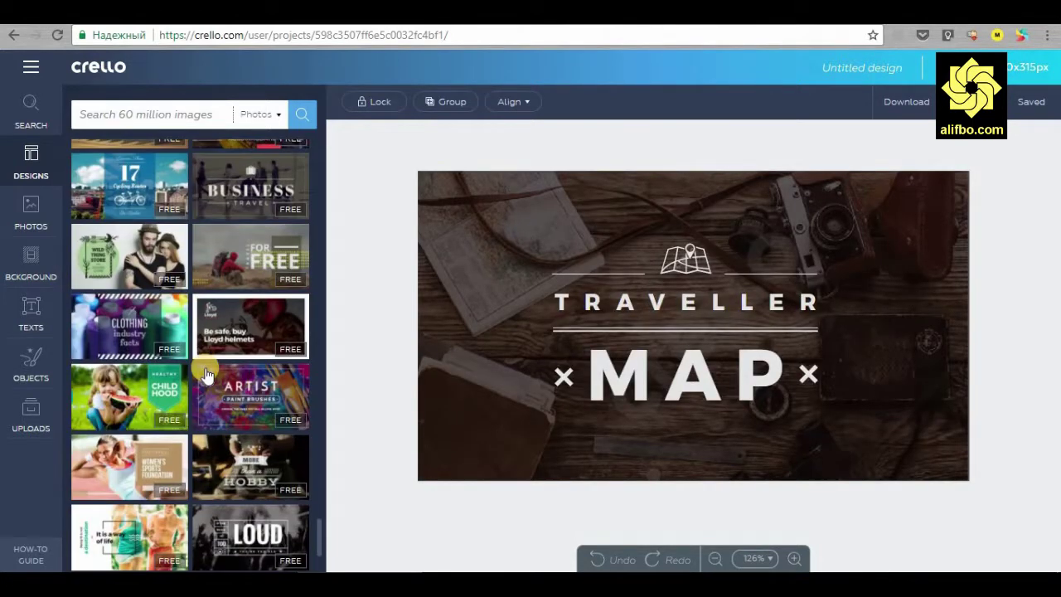
Examine the editing options of the TRAVELLER text, the MAP text and the small cross beside it
click(692, 302)
double_click(682, 306)
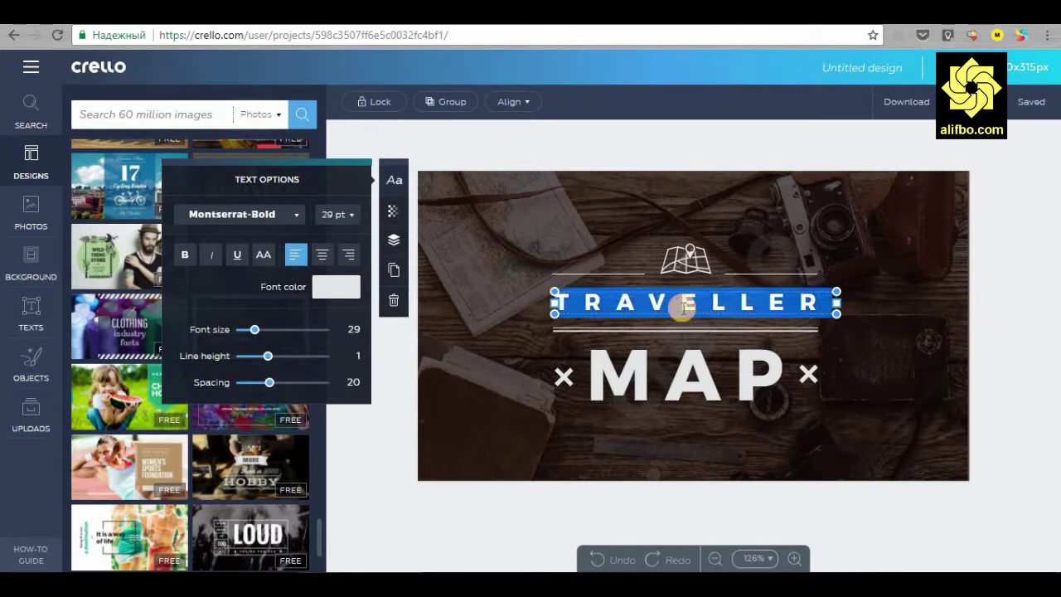
click(687, 395)
click(562, 379)
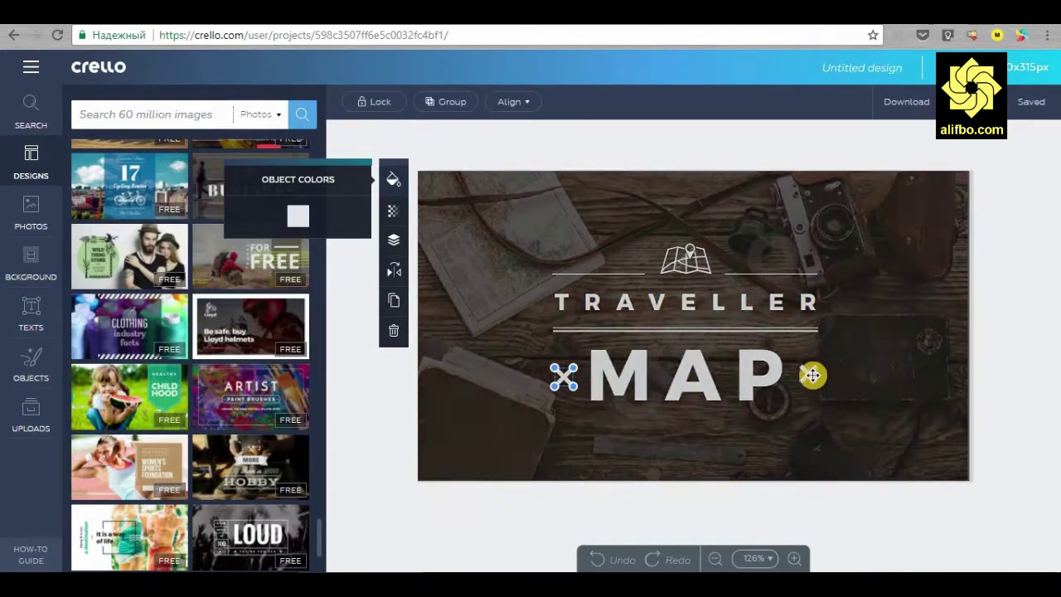
click(736, 377)
Try several preset colors on the map icon above TRAVELLER and leave it in pale peach from the special colors
click(696, 266)
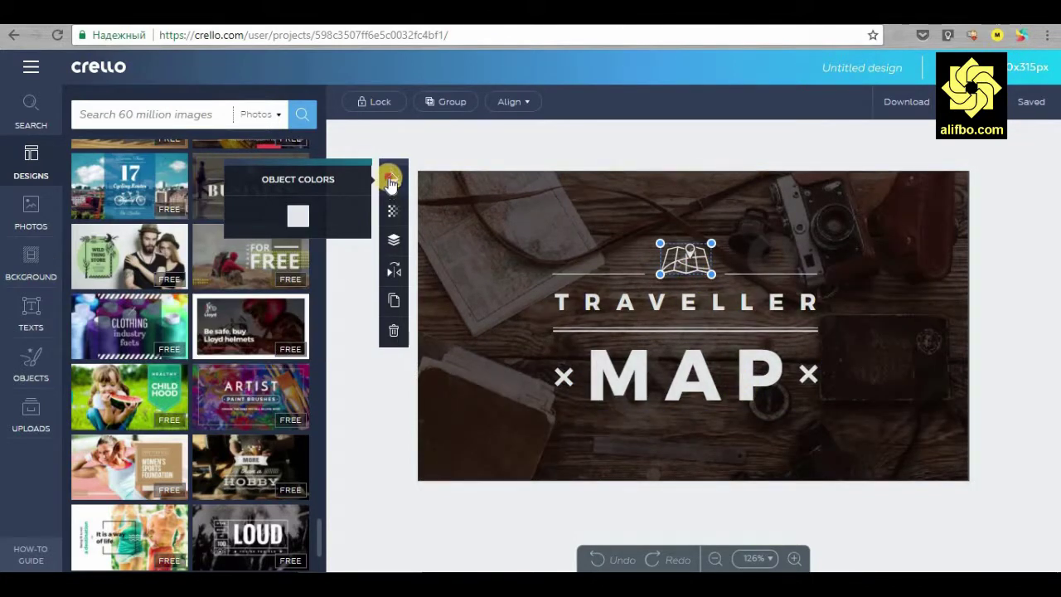
click(391, 180)
click(392, 181)
click(298, 216)
click(342, 312)
click(320, 335)
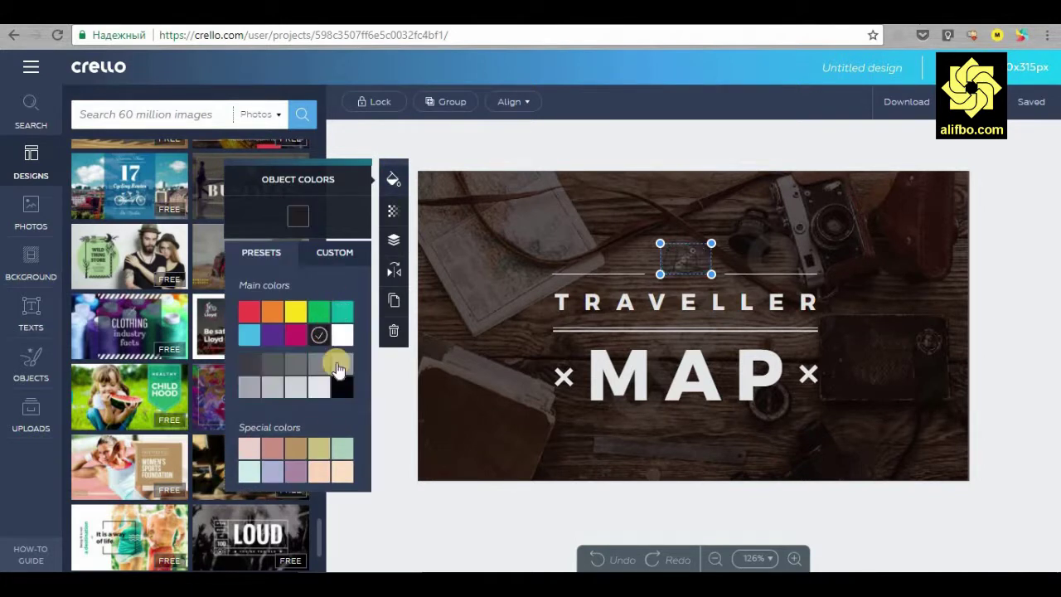
click(319, 387)
click(251, 337)
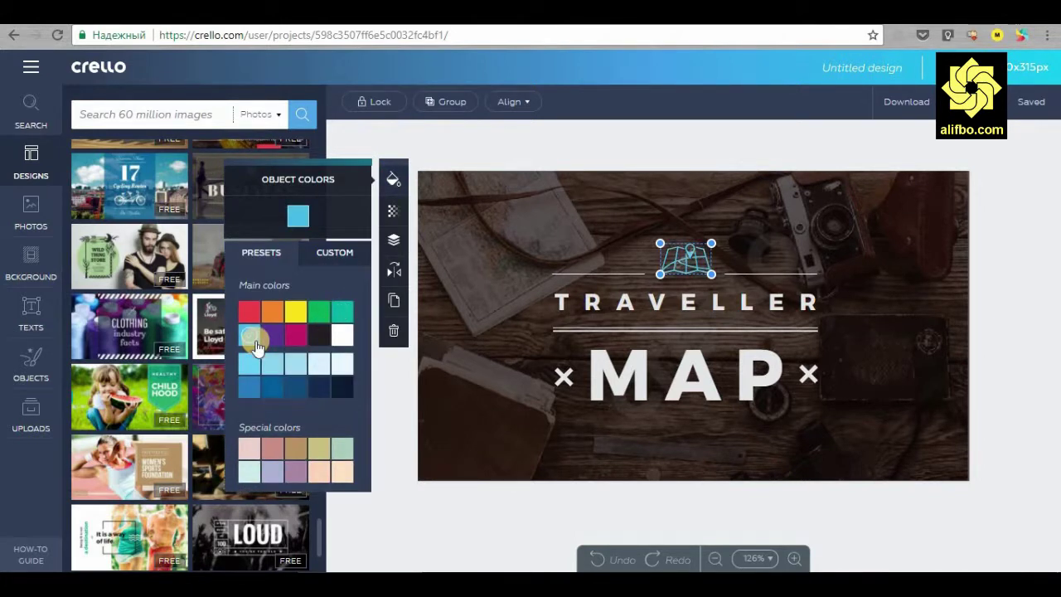
click(248, 449)
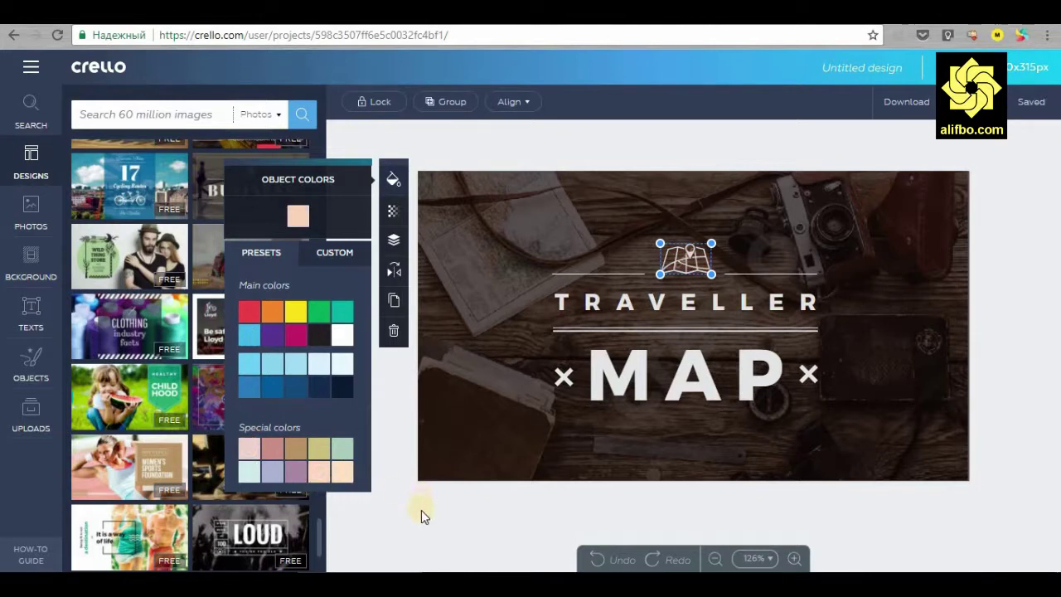
click(389, 516)
Shrink the dark semi-transparent overlay to a smaller panel and position it behind the icon and title text
click(845, 248)
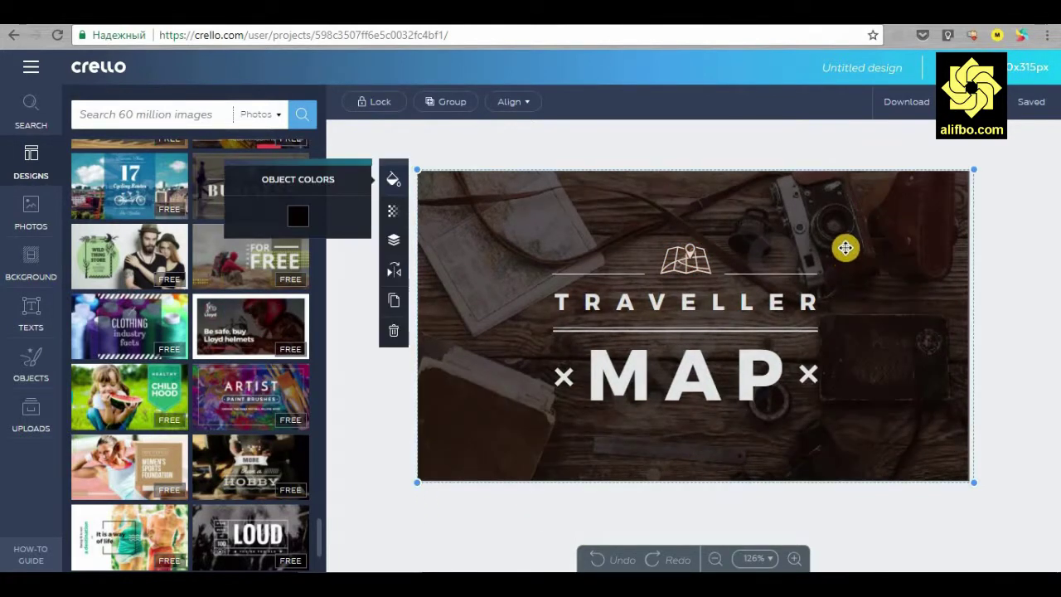
drag(846, 247, 790, 327)
drag(880, 247, 821, 271)
drag(464, 386, 790, 294)
drag(965, 181, 878, 236)
drag(424, 496, 518, 438)
drag(745, 426, 730, 400)
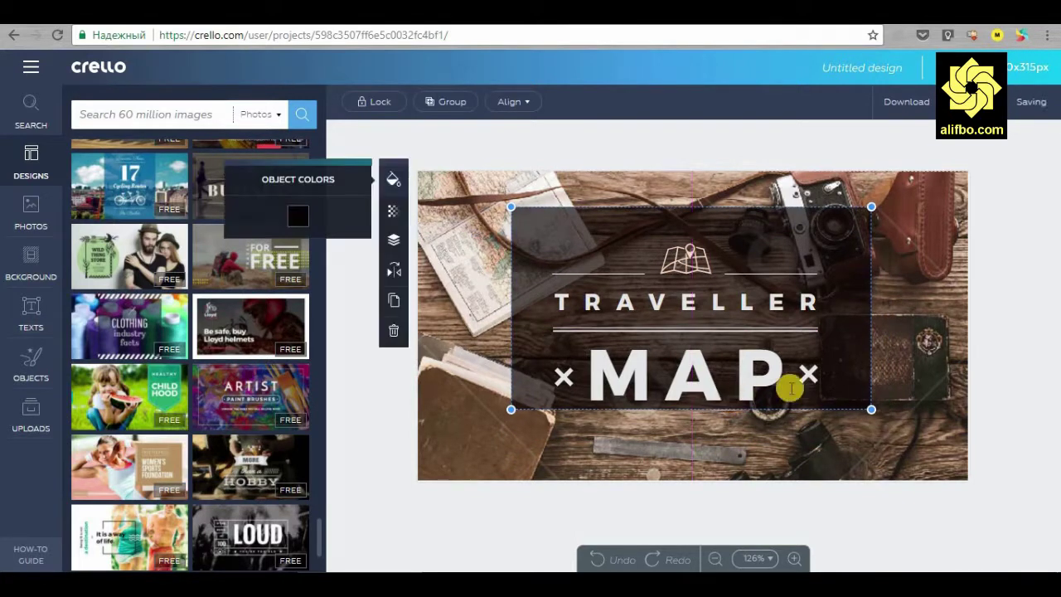
drag(843, 334, 842, 353)
click(1005, 404)
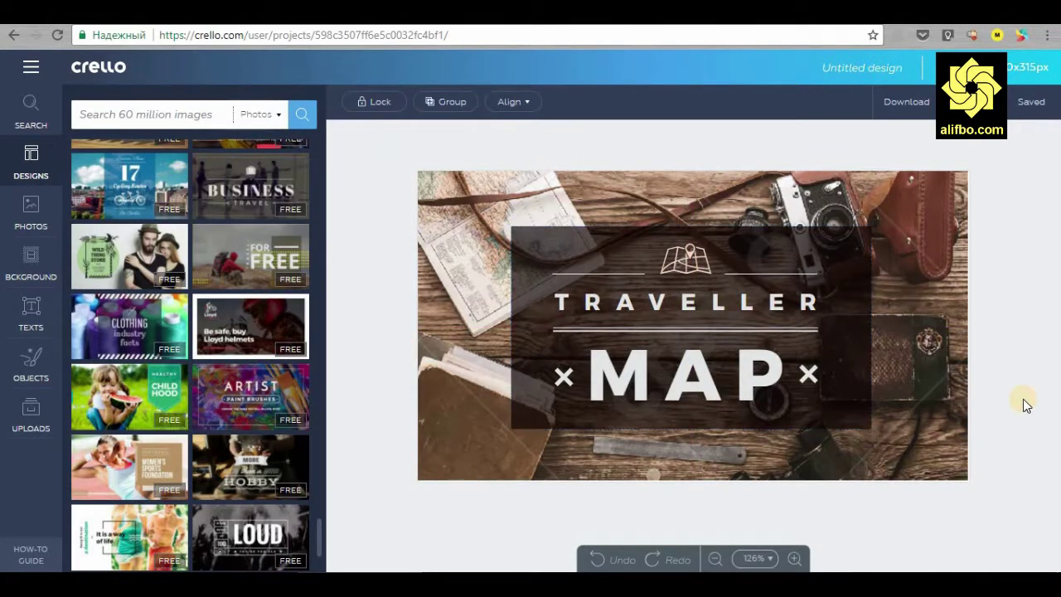
Replace the TRAVELLER text with "СОХТАНИ ПОСТЕРҲО ДАР"
double_click(663, 290)
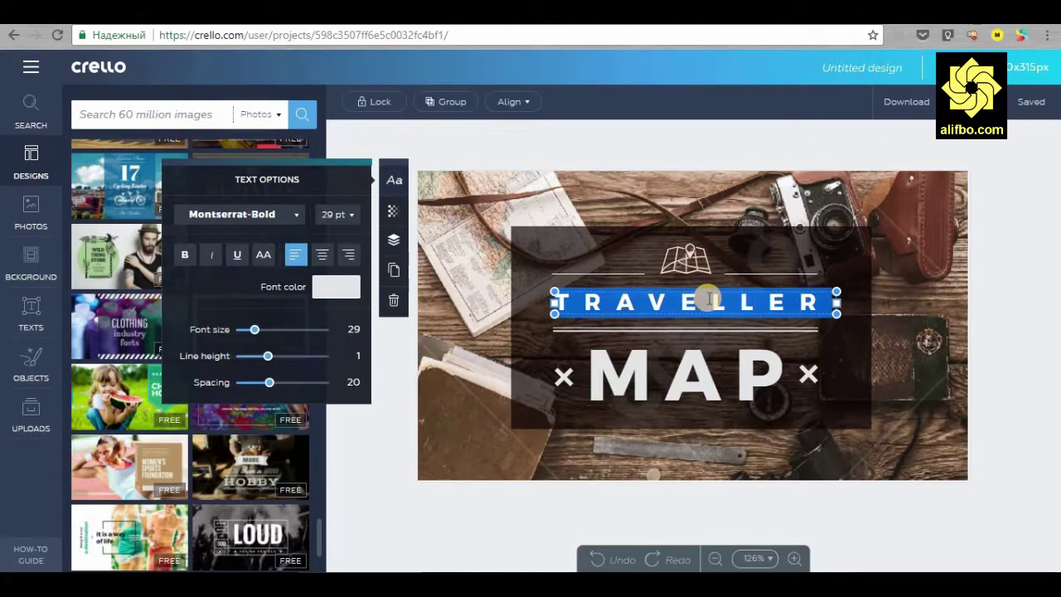
key(BackSpace)
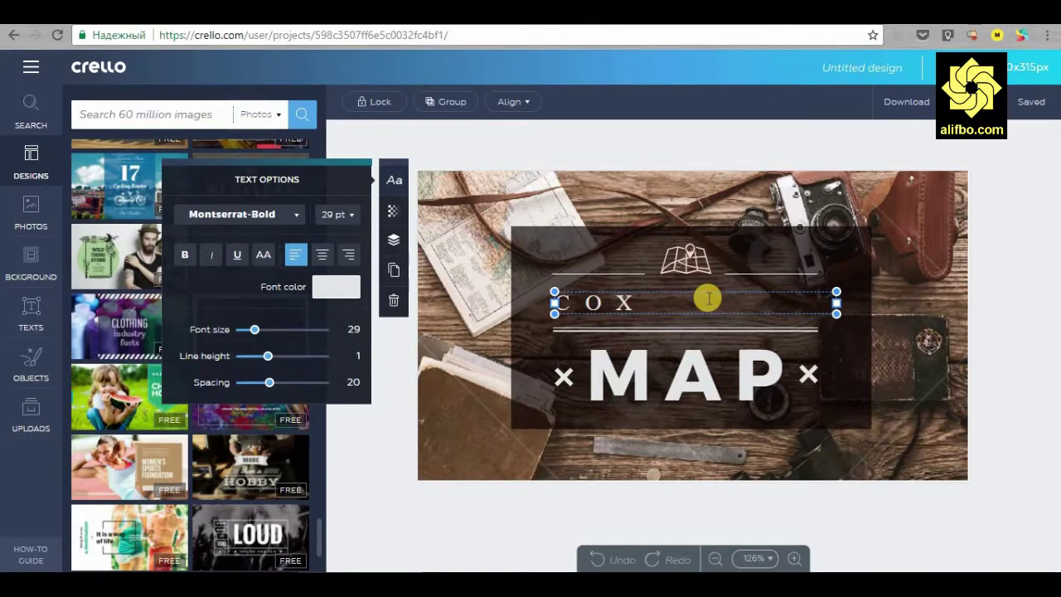
text(СОХТАНИ ПОСТ)
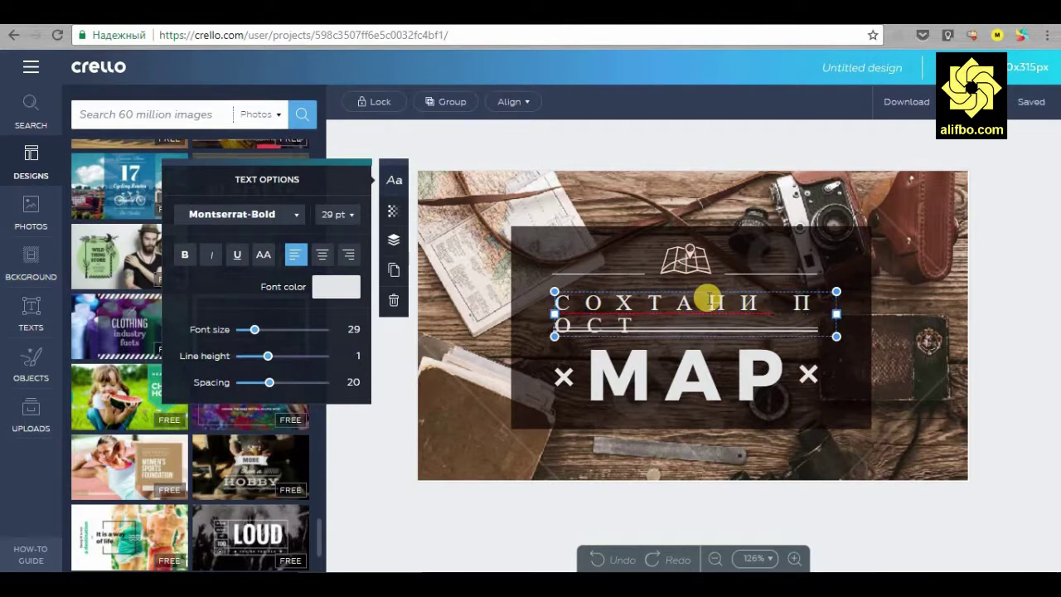
text(ЕРХОДАР)
Replace the large MAP text with "CRELLO"
click(684, 374)
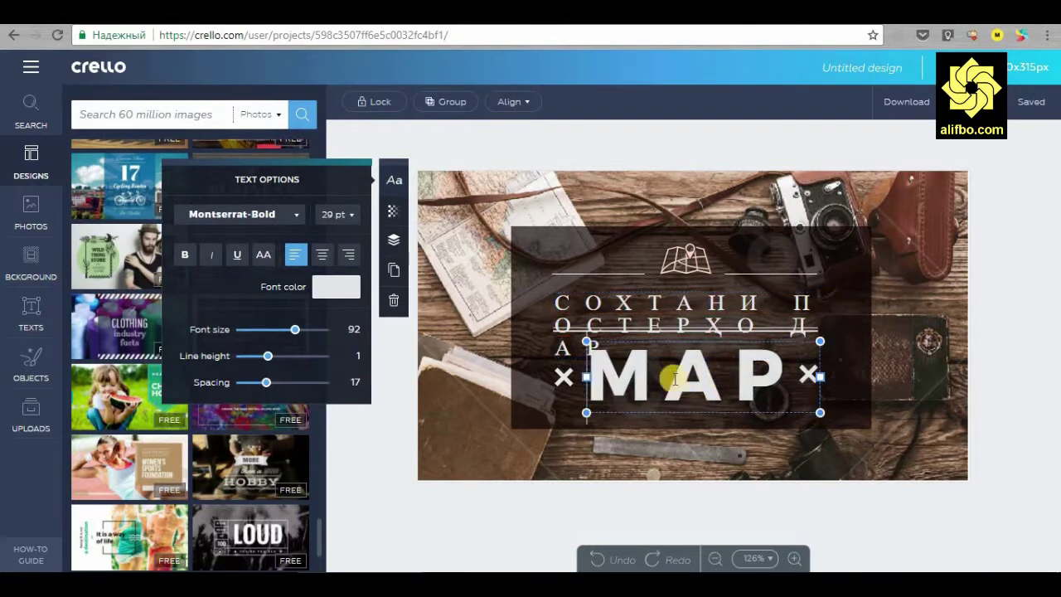
drag(598, 375, 768, 380)
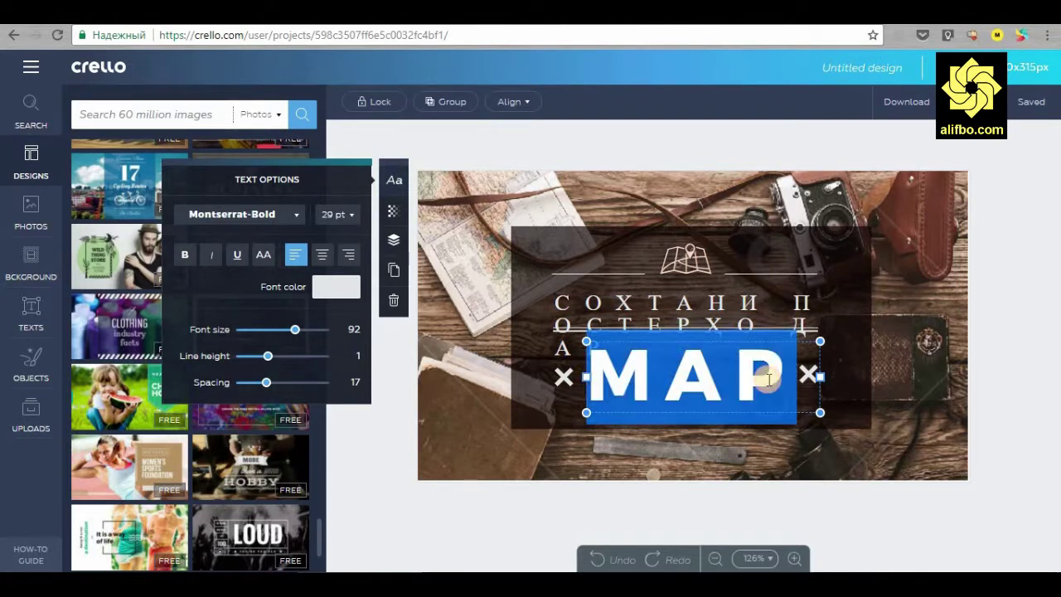
text(CRELLO)
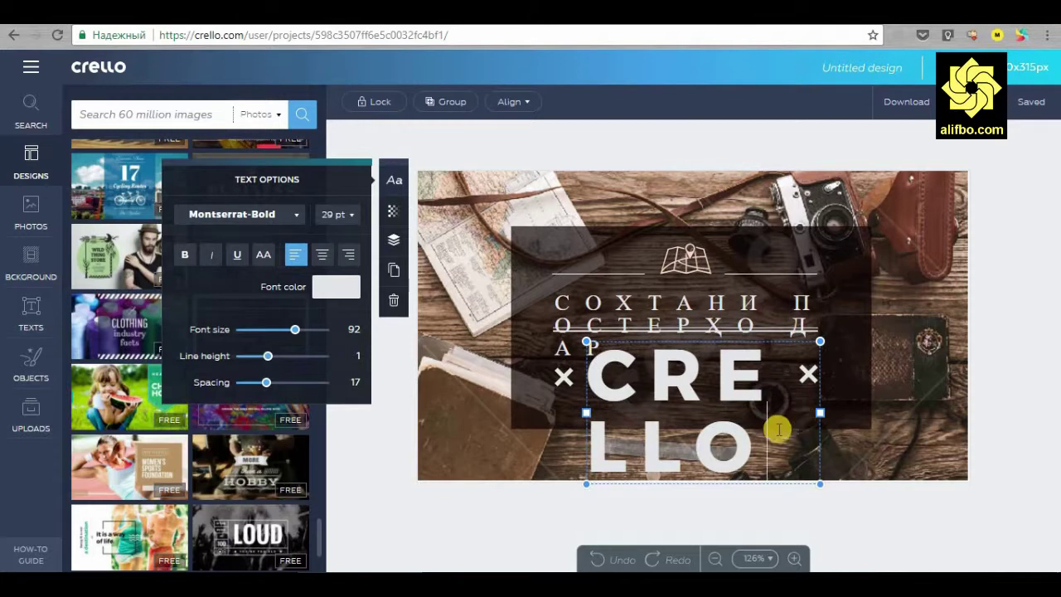
Stretch the dark overlay panel from its corners so it covers the whole background photo
click(829, 387)
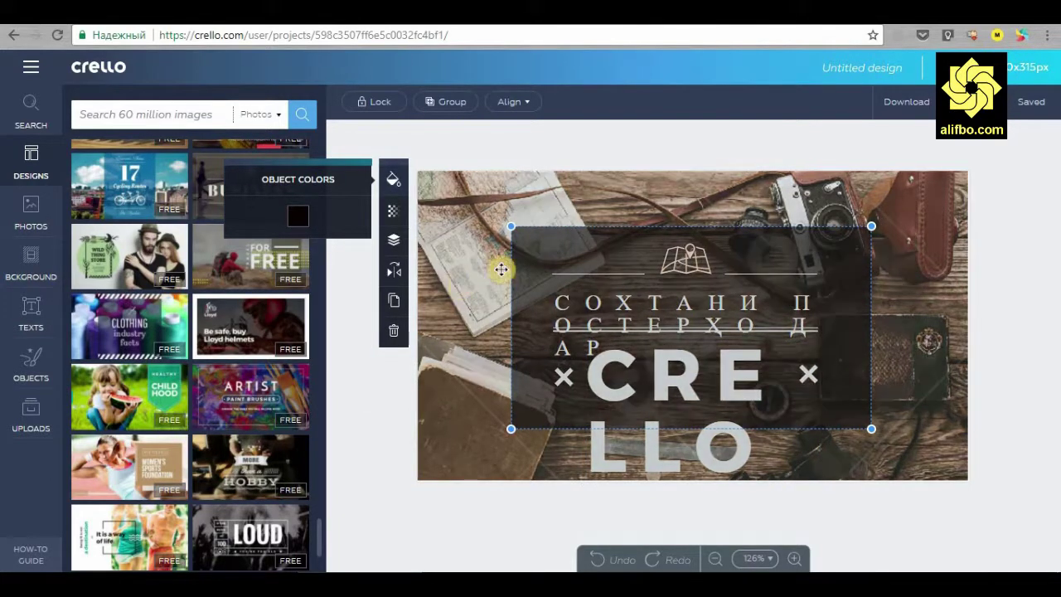
right_click(563, 249)
key(Escape)
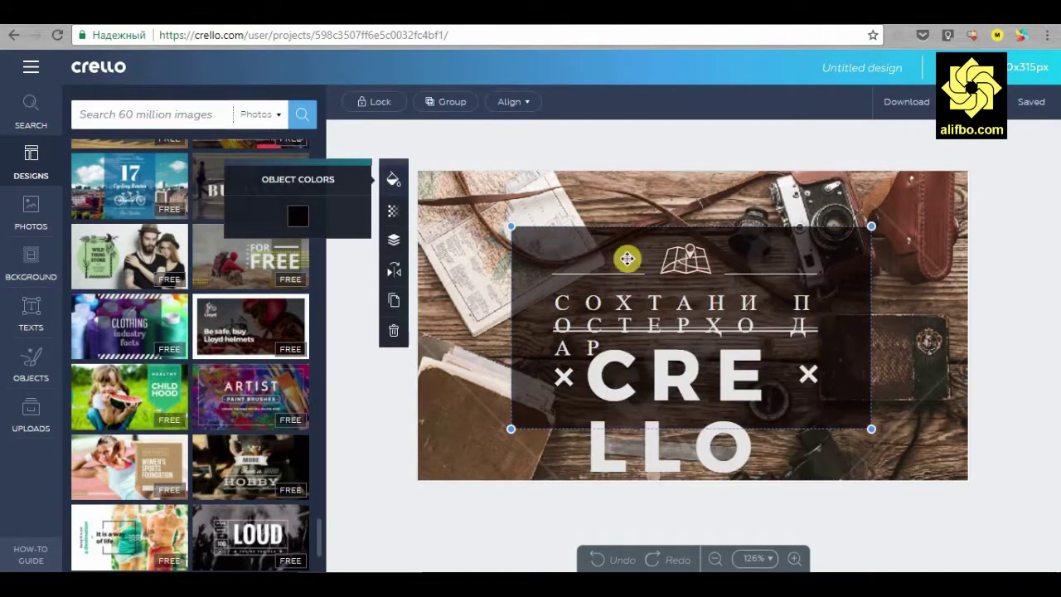
drag(511, 226, 426, 173)
drag(606, 201, 610, 199)
drag(871, 426, 967, 481)
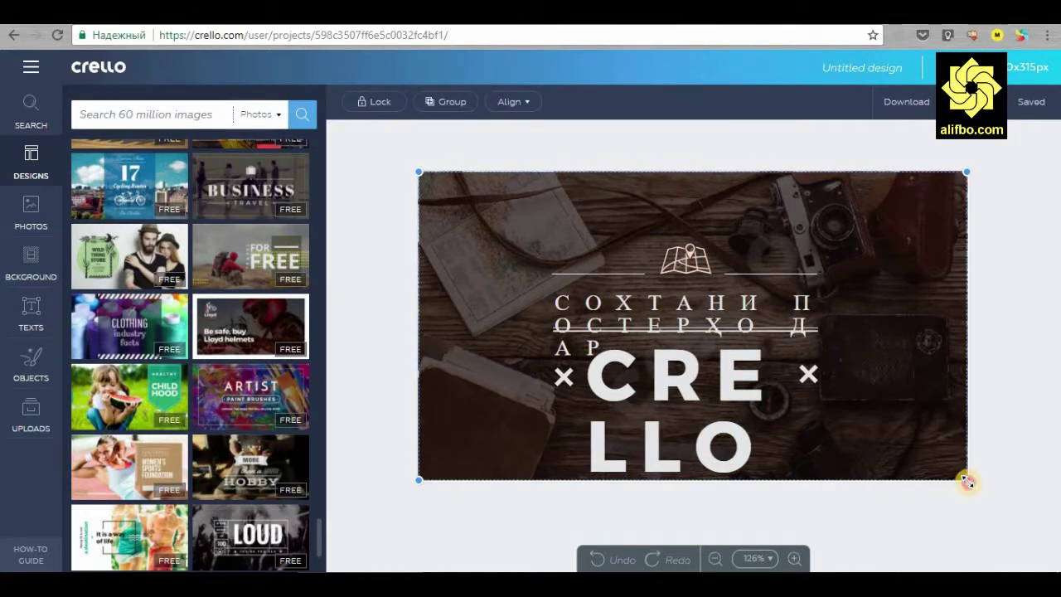
Move the large CRELLO text toward the image's lower-right area and remove the × marks that flanked it
click(891, 498)
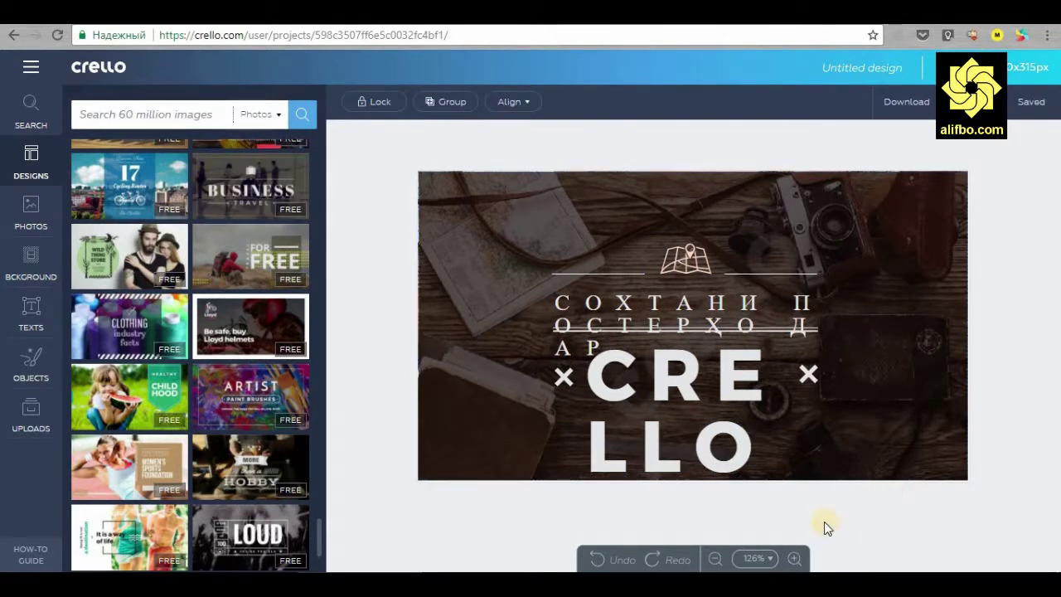
click(552, 348)
drag(726, 381, 758, 372)
key(ctrl+z)
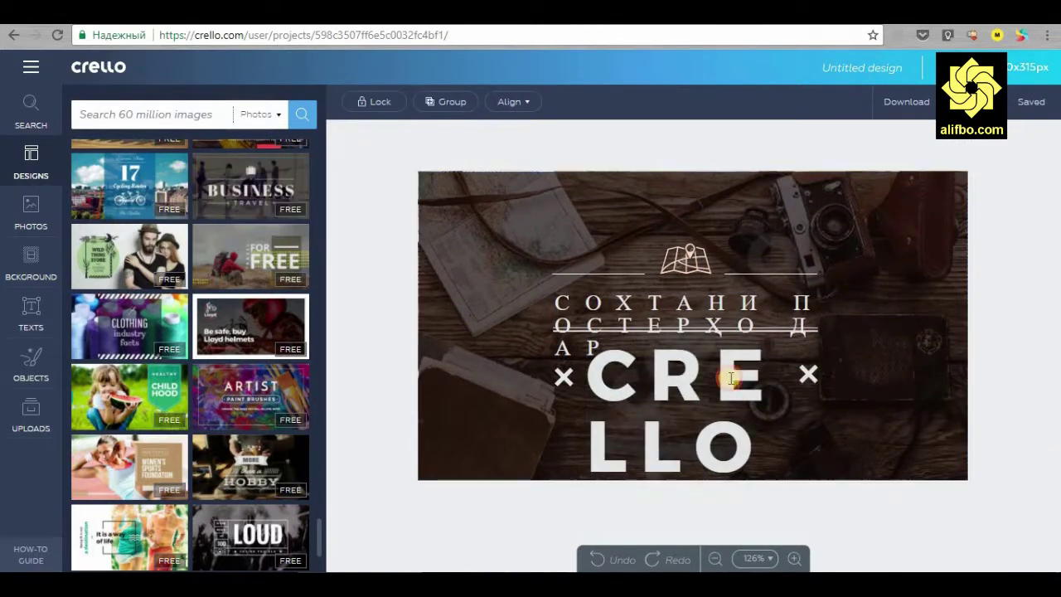
click(731, 379)
drag(763, 338, 810, 372)
click(810, 375)
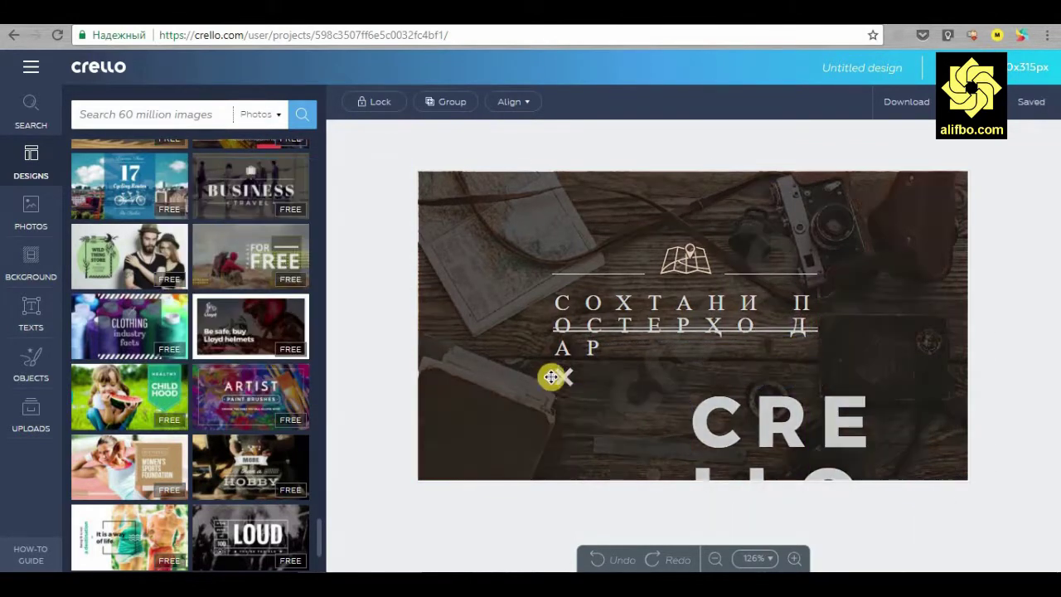
Break the smaller heading into three lines, СОХТАНИ / ПОСТЕРҲО / ДАР, and move it to the image's upper-left corner
click(644, 308)
mouse_move(834, 325)
mouse_down()
mouse_move(769, 319)
mouse_move(834, 326)
mouse_up()
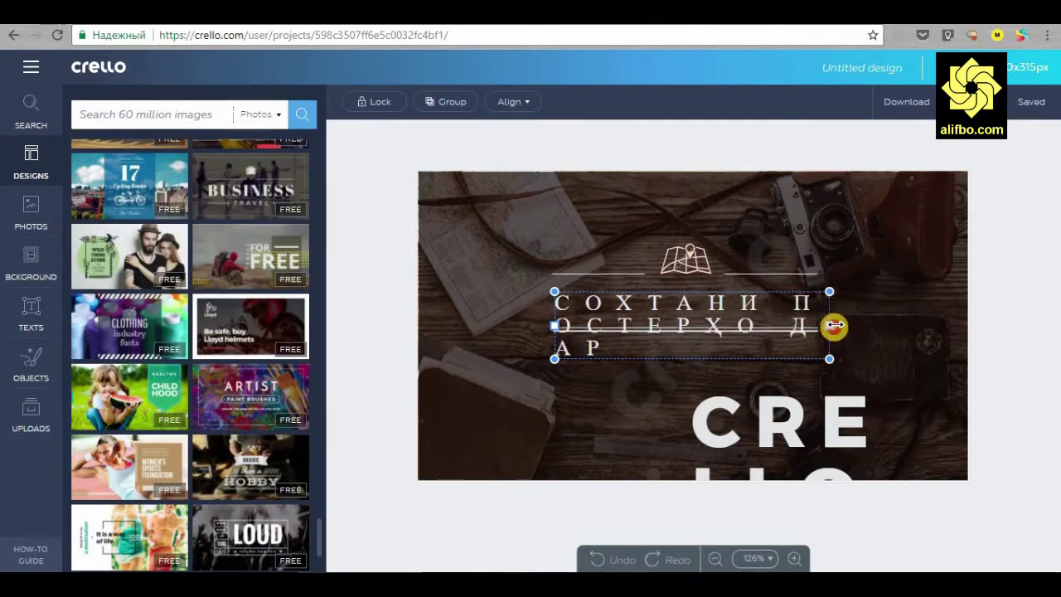
click(792, 305)
key(BackSpace)
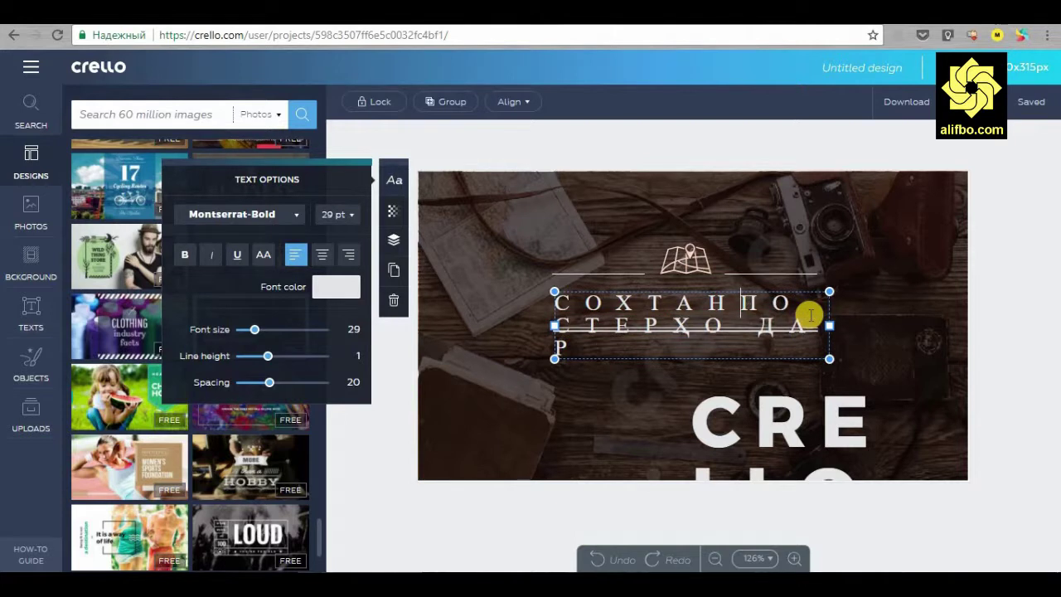
text(В)
key(BackSpace)
text(И)
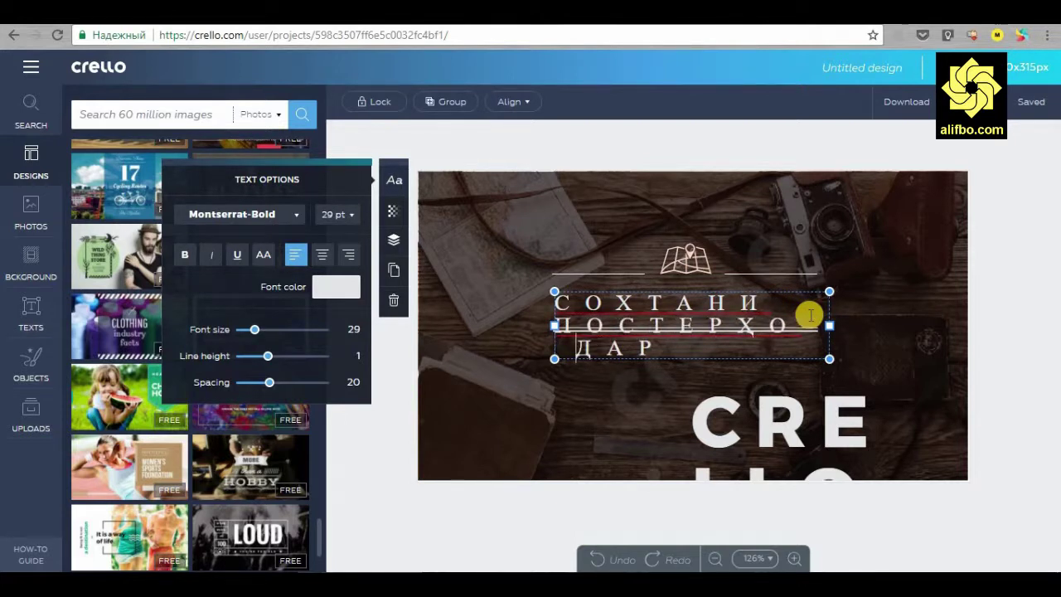
key(BackSpace)
key(BackSpace)
text(О)
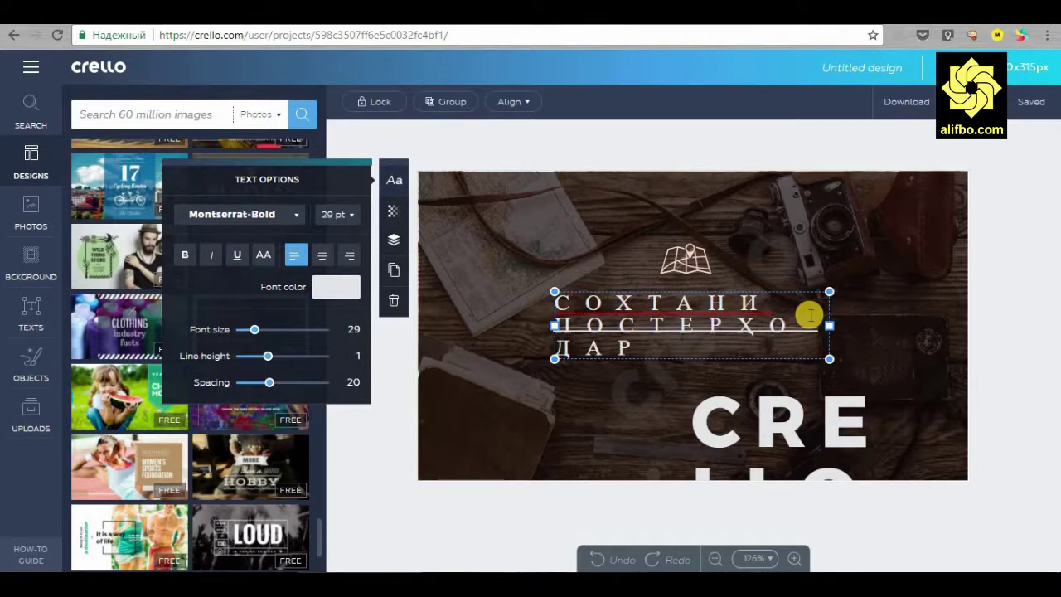
drag(567, 291, 463, 195)
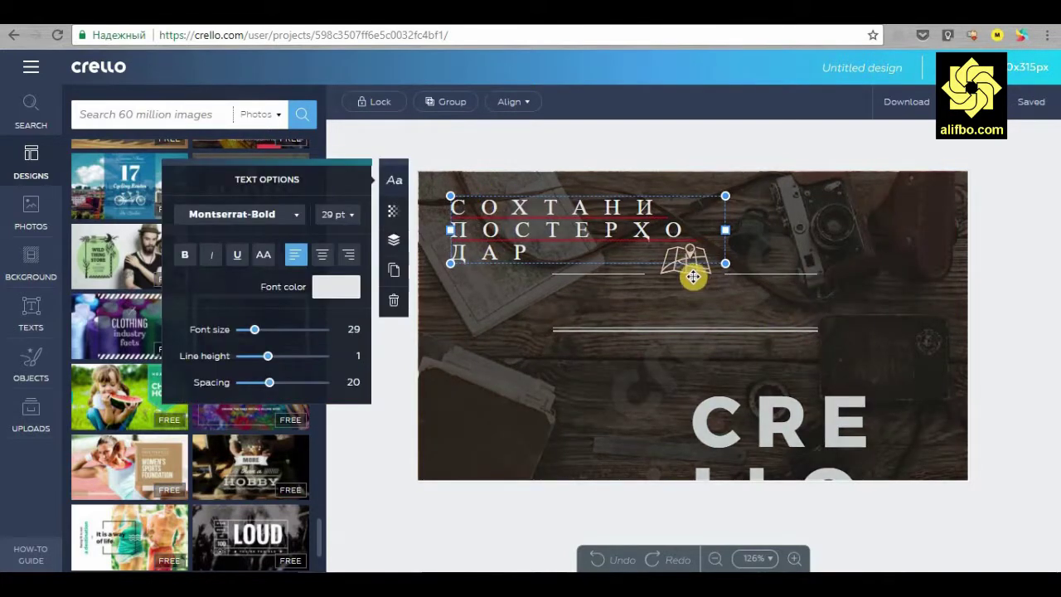
Delete the map icon and all the decorative divider lines from the design
click(672, 265)
key(Delete)
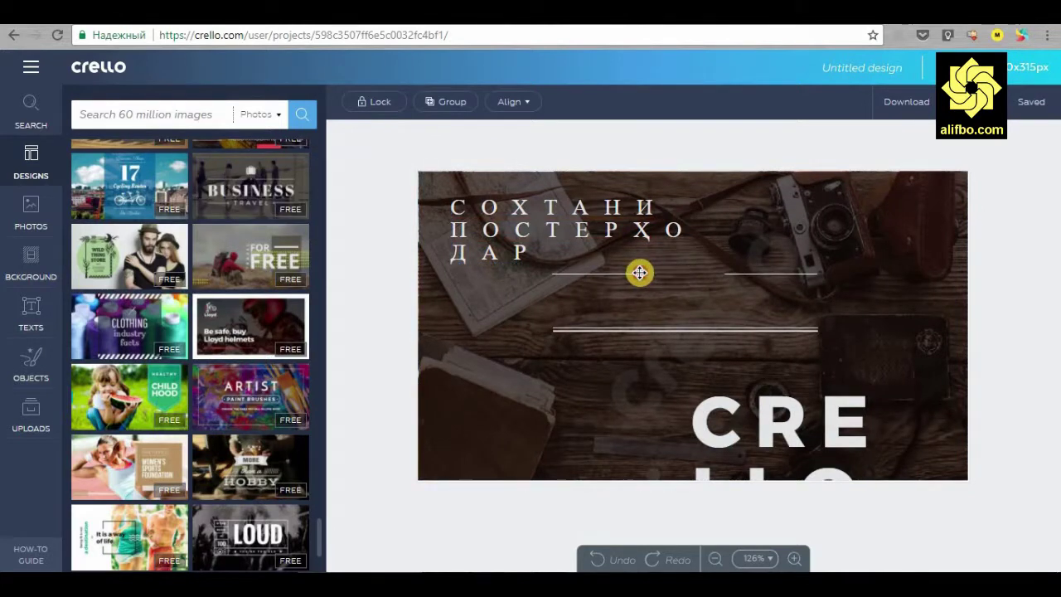
click(628, 273)
key(Delete)
click(795, 277)
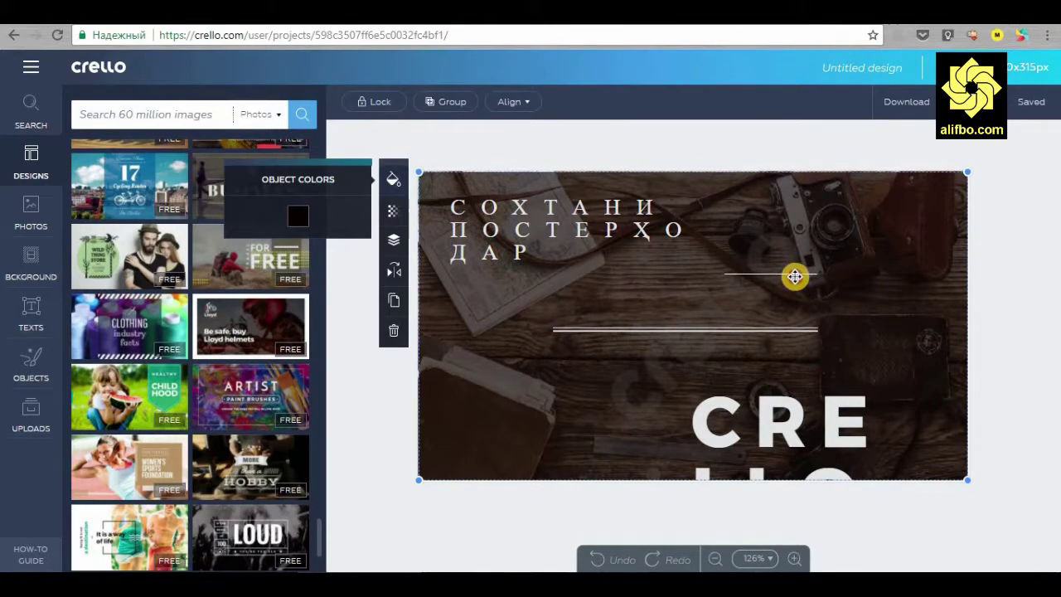
click(720, 329)
key(Delete)
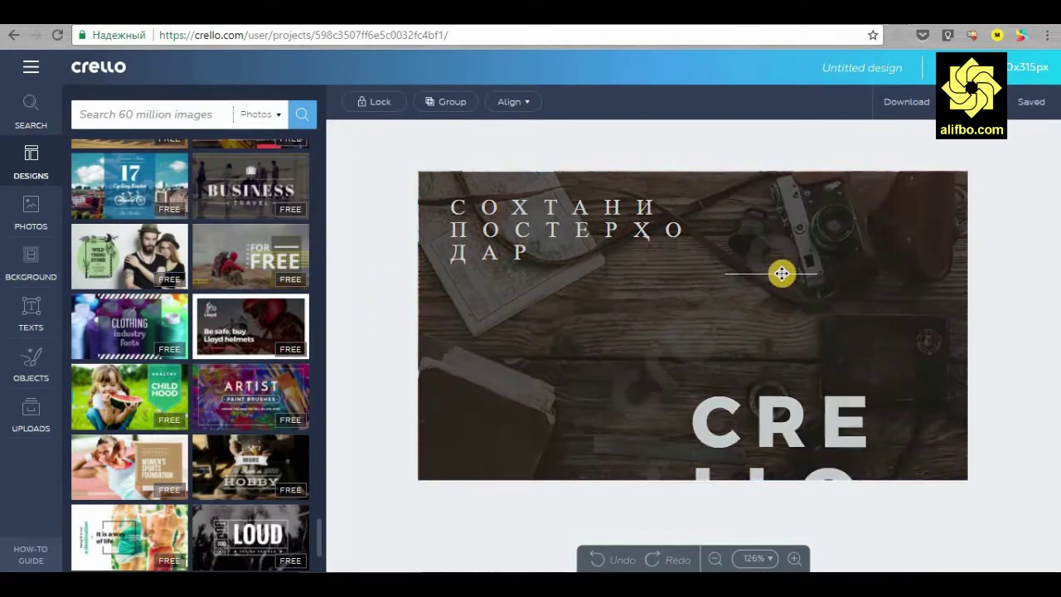
click(777, 273)
click(777, 274)
key(Delete)
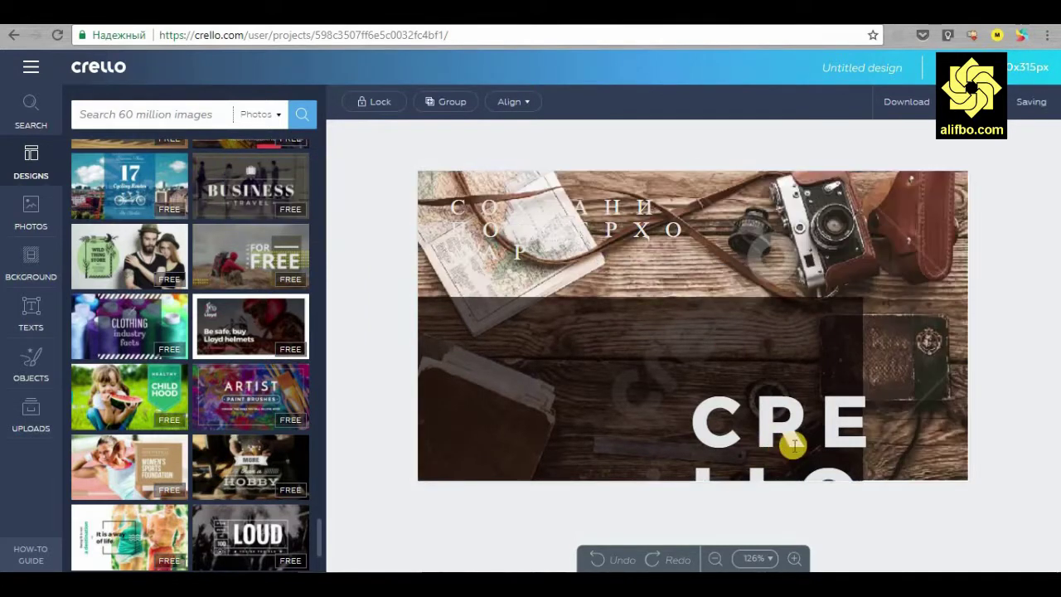
Delete the template's travel background photo from the design
mouse_move(769, 263)
mouse_down()
mouse_move(821, 257)
mouse_move(763, 256)
mouse_up()
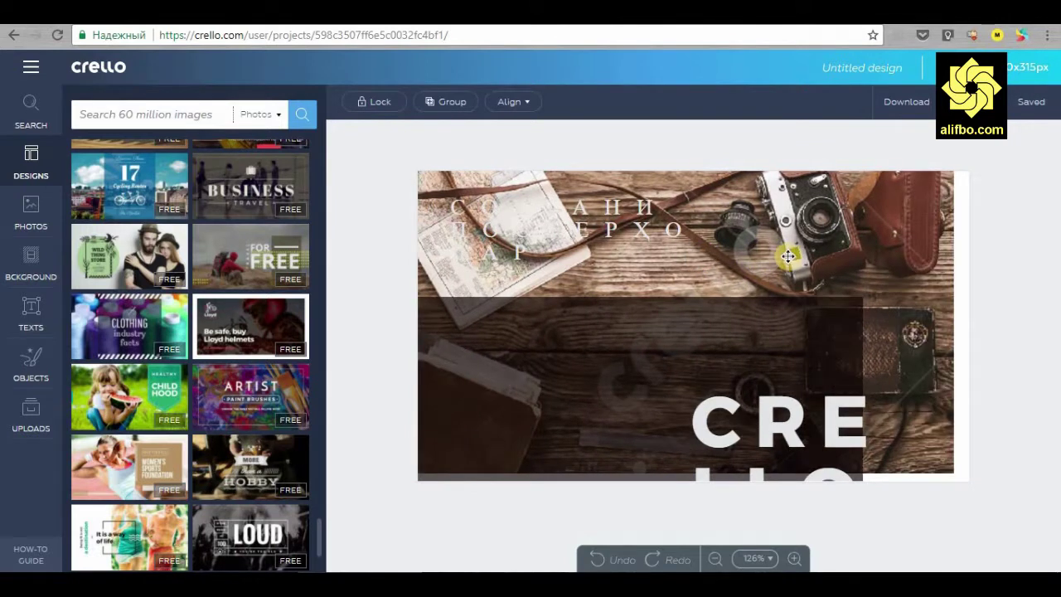
drag(833, 274, 832, 274)
right_click(813, 240)
click(762, 244)
drag(763, 244, 827, 234)
key(Delete)
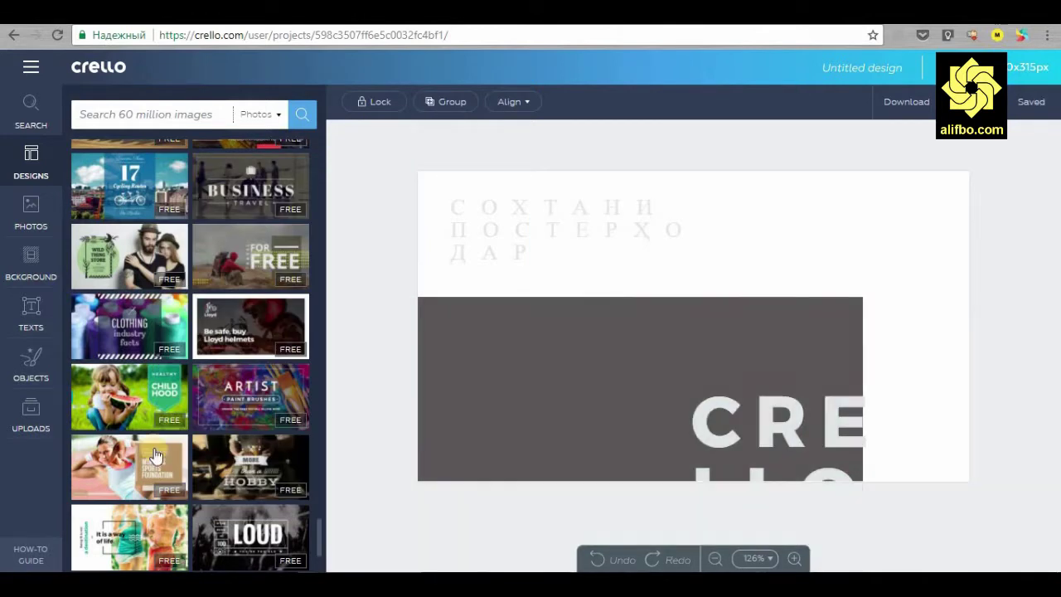
Upload the image ipad-tablet-technology-touch from the originals folder
click(31, 415)
click(186, 192)
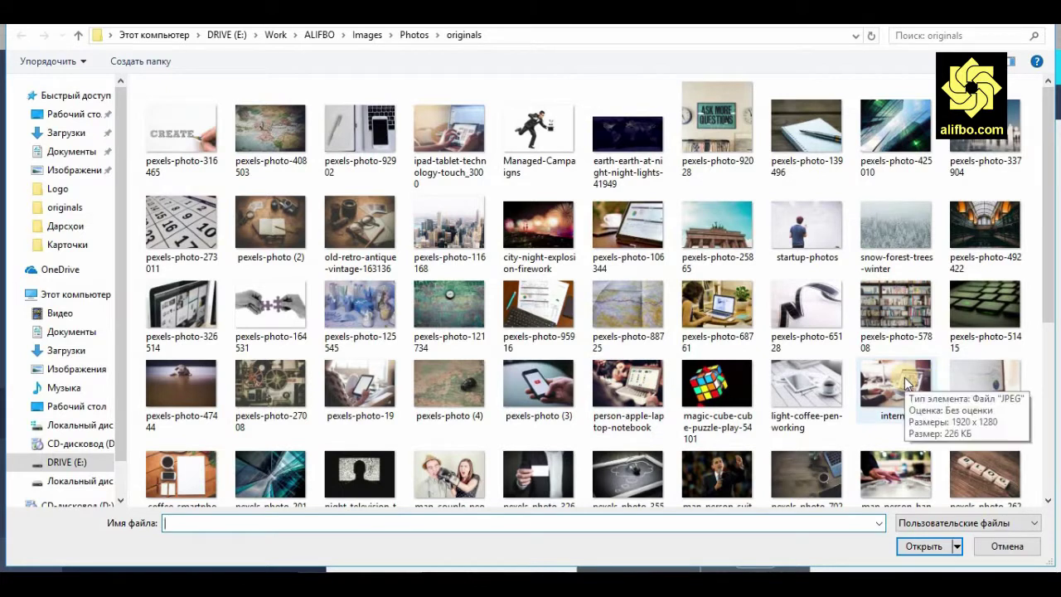
scroll(587, 357, down, 3)
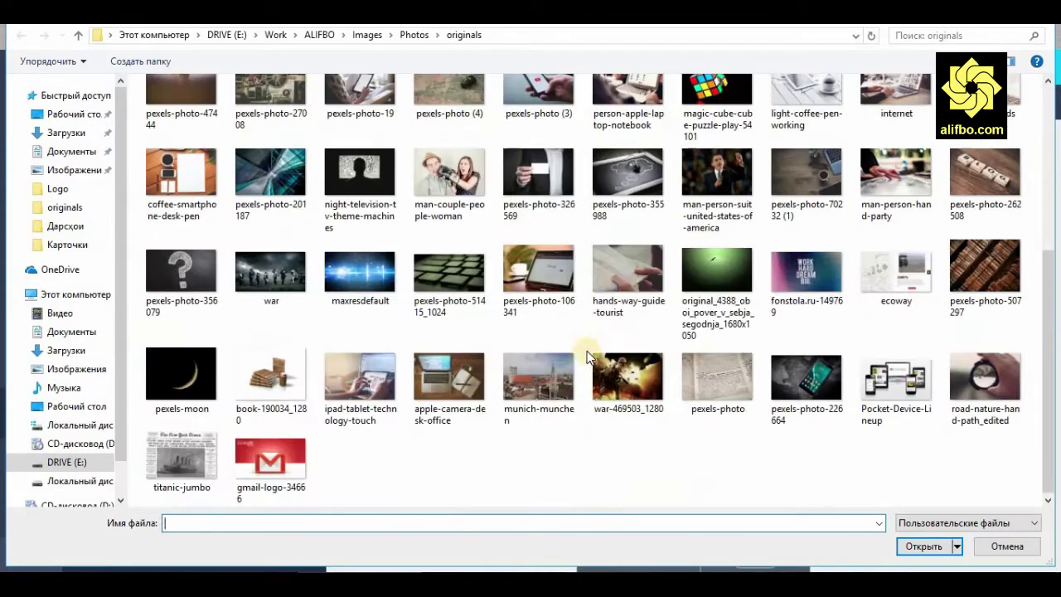
click(348, 383)
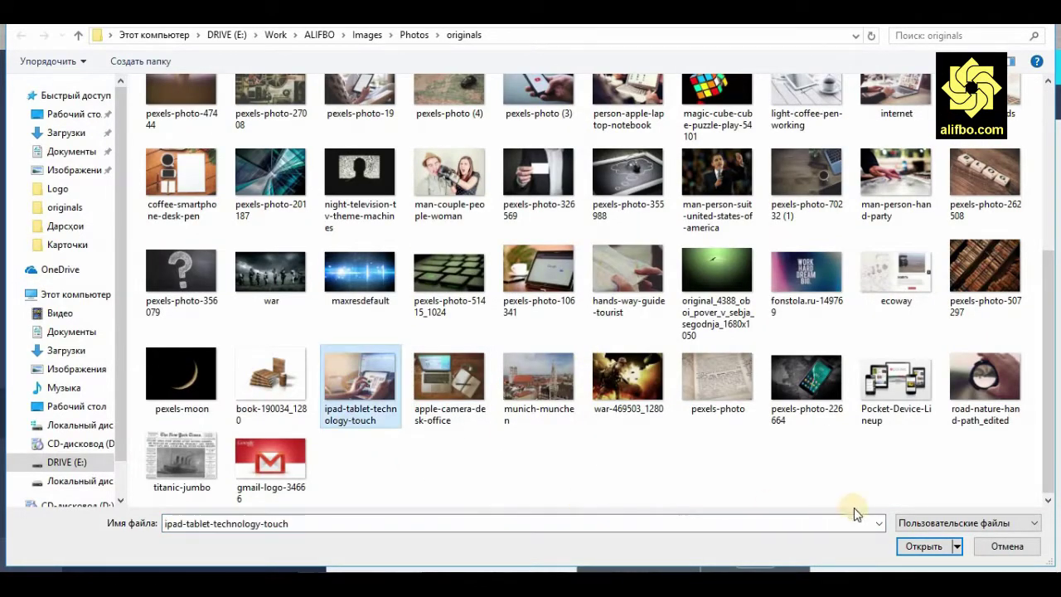
click(918, 547)
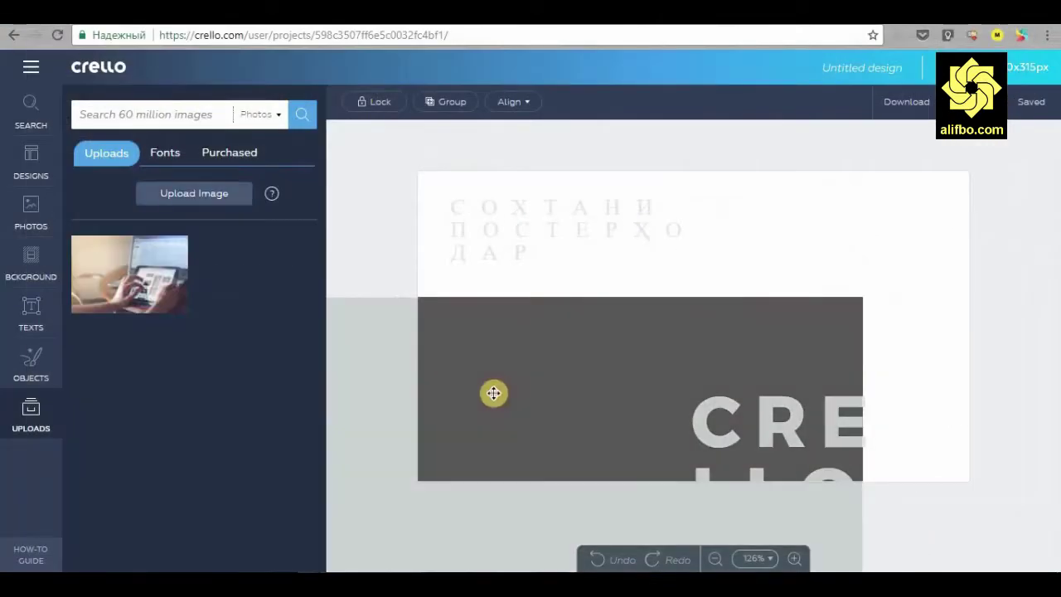
Add the uploaded tablet photo to the design, enlarge it to fill the whole canvas and center it vertically
click(147, 273)
drag(818, 331, 852, 275)
drag(690, 357, 379, 483)
drag(612, 408, 611, 385)
Try the Drama, Cali, Festive and Nordic effects on the tablet photo and apply the Edge effect
click(295, 240)
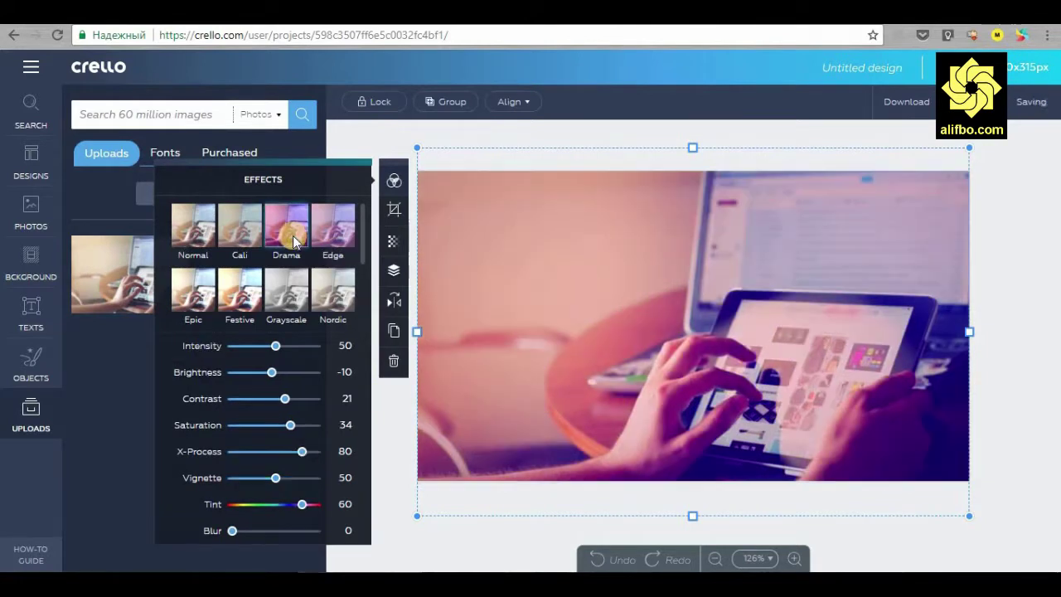
click(197, 232)
click(249, 223)
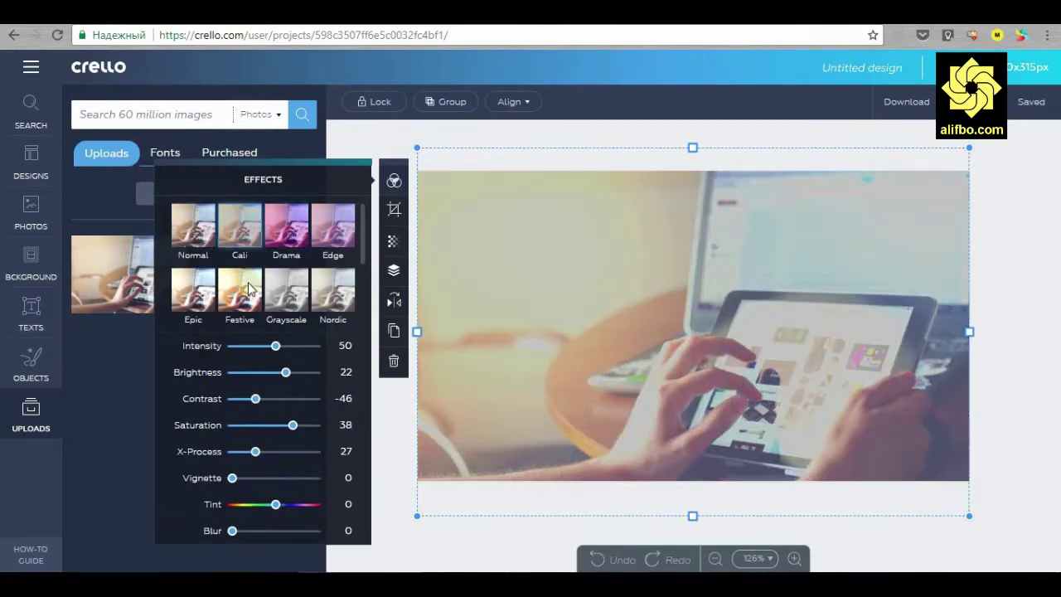
click(247, 289)
click(331, 288)
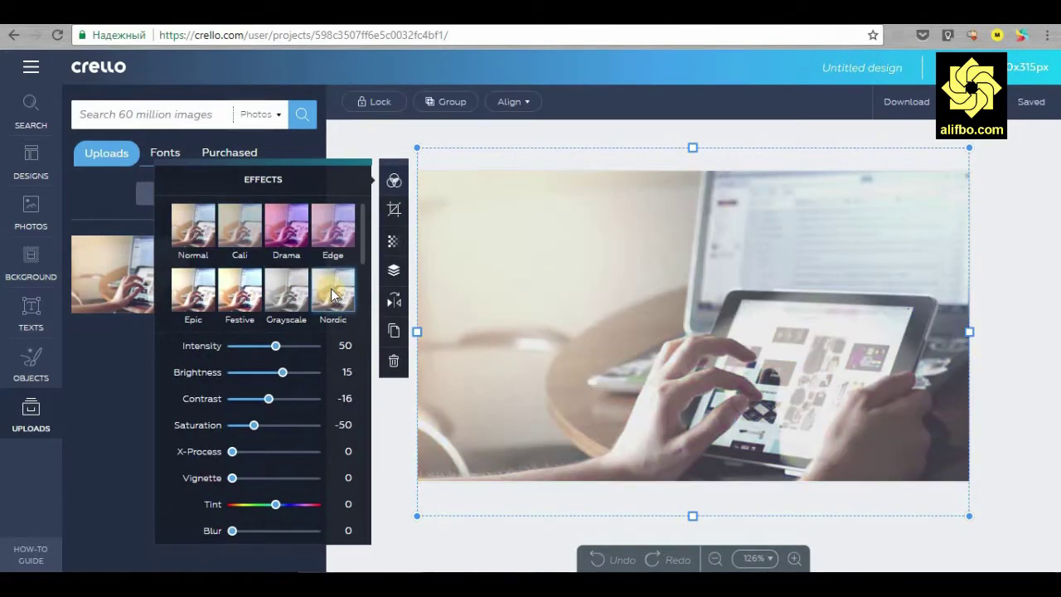
click(301, 227)
click(340, 232)
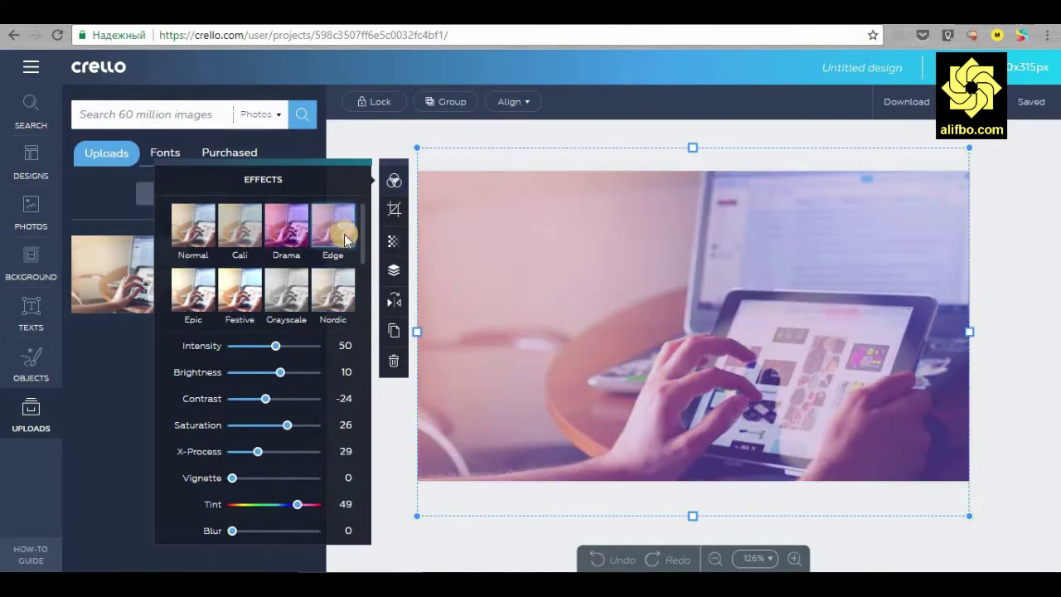
Send the tablet photo to the back, behind the dark overlay and the texts
click(394, 271)
click(329, 304)
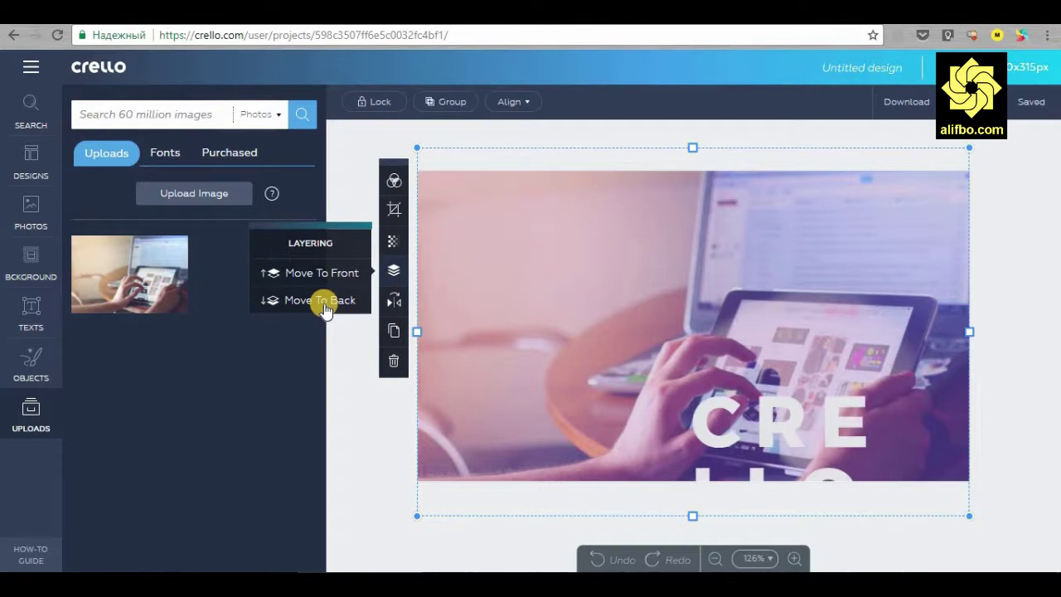
click(330, 304)
click(329, 304)
Align the dark overlay with the canvas's upper-left corner and shrink it to a panel behind the three-line heading
drag(625, 414, 733, 294)
click(870, 281)
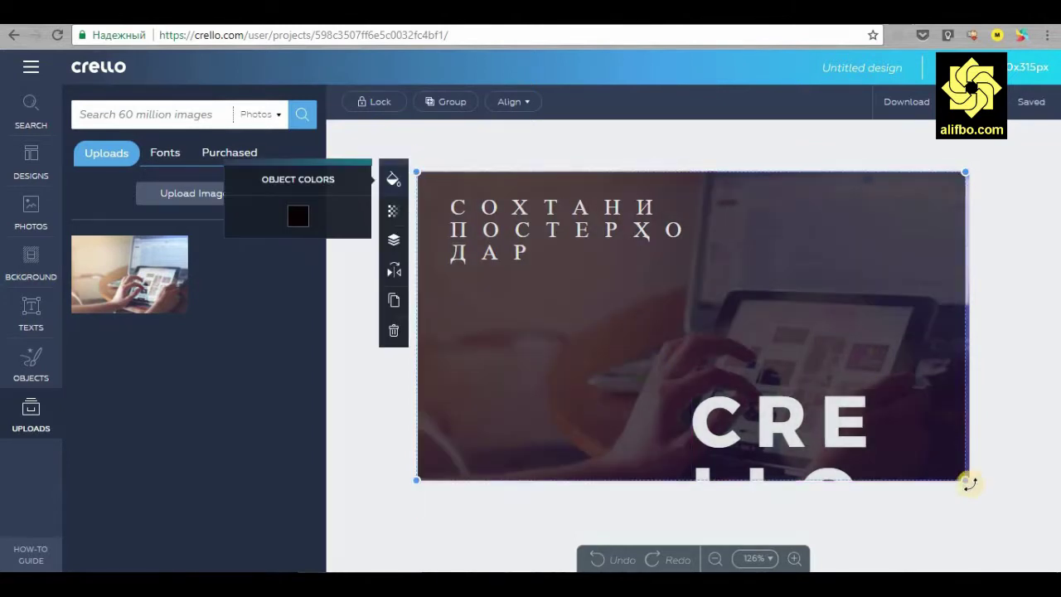
drag(960, 475, 714, 332)
Select the whole СОХТАНИ ПОСТЕРҲО ДАР heading and set its font to ArimaMadurai-Bold
click(517, 218)
click(552, 256)
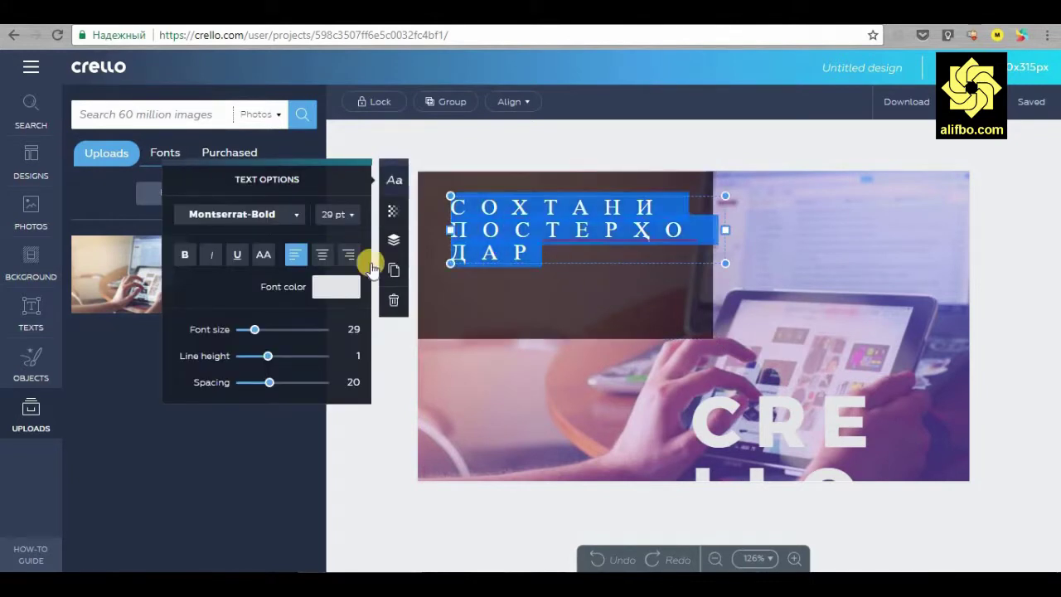
click(296, 217)
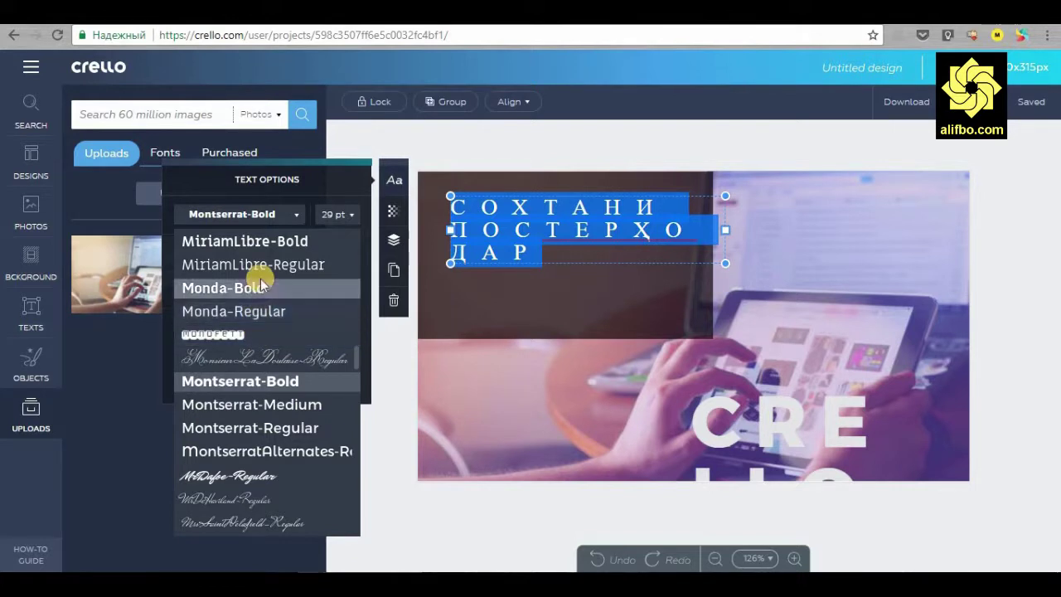
scroll(260, 282, up, 5)
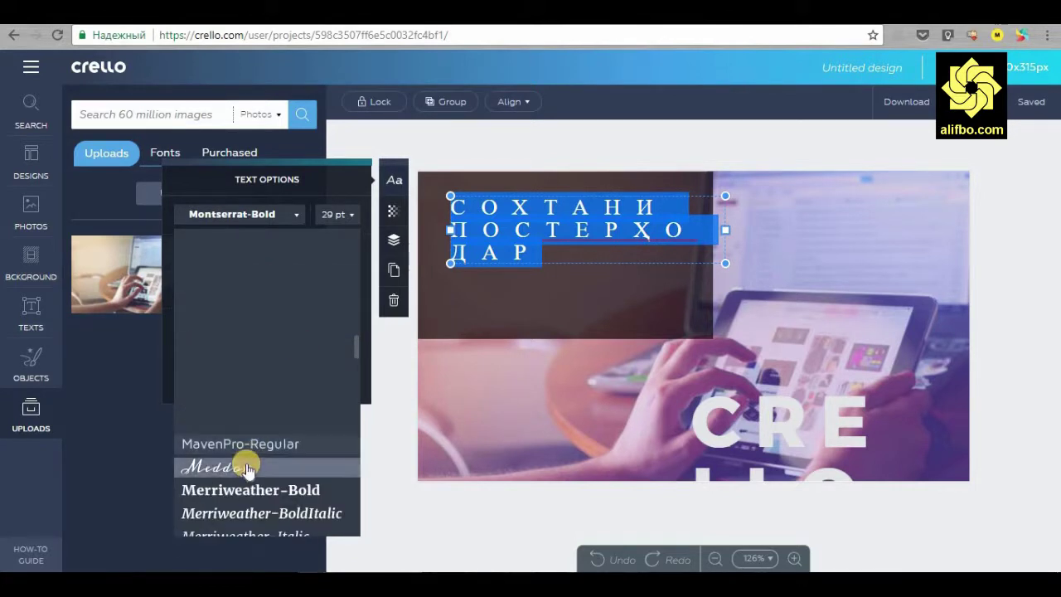
scroll(272, 392, up, 3)
scroll(274, 389, up, 15)
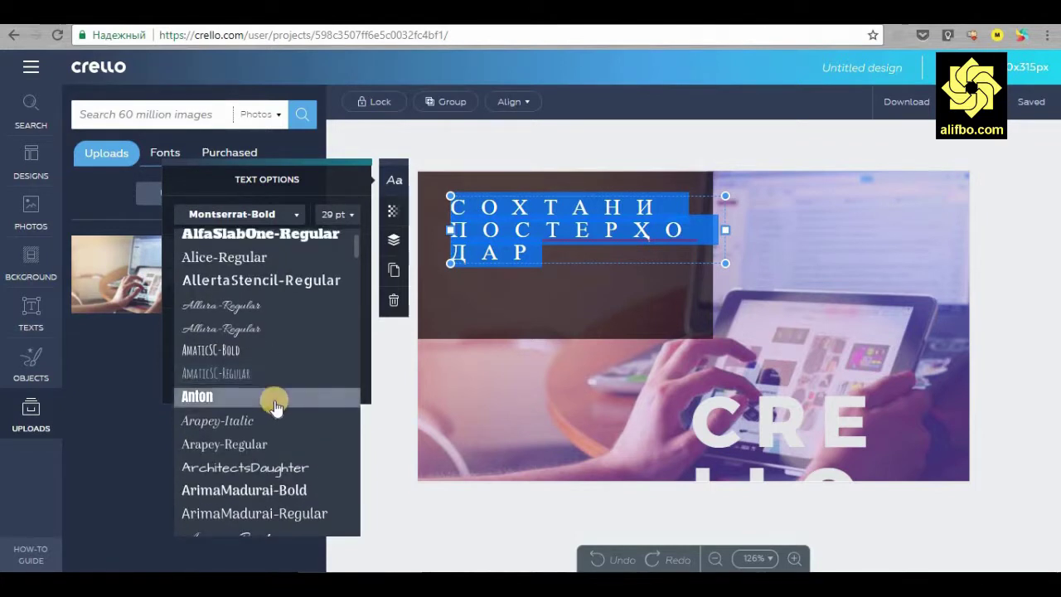
scroll(276, 404, up, 3)
scroll(280, 339, down, 3)
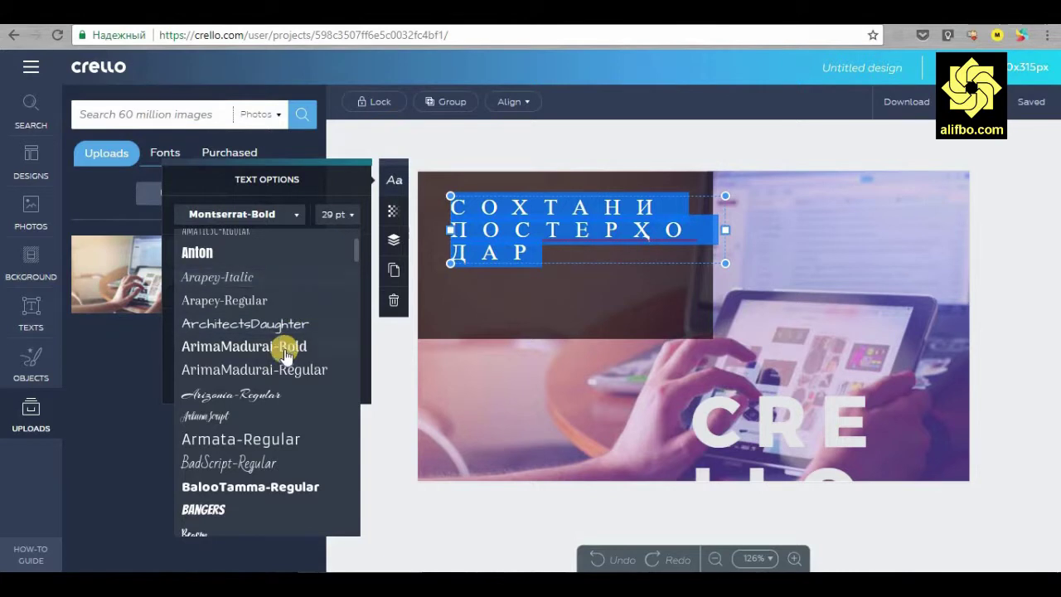
click(284, 349)
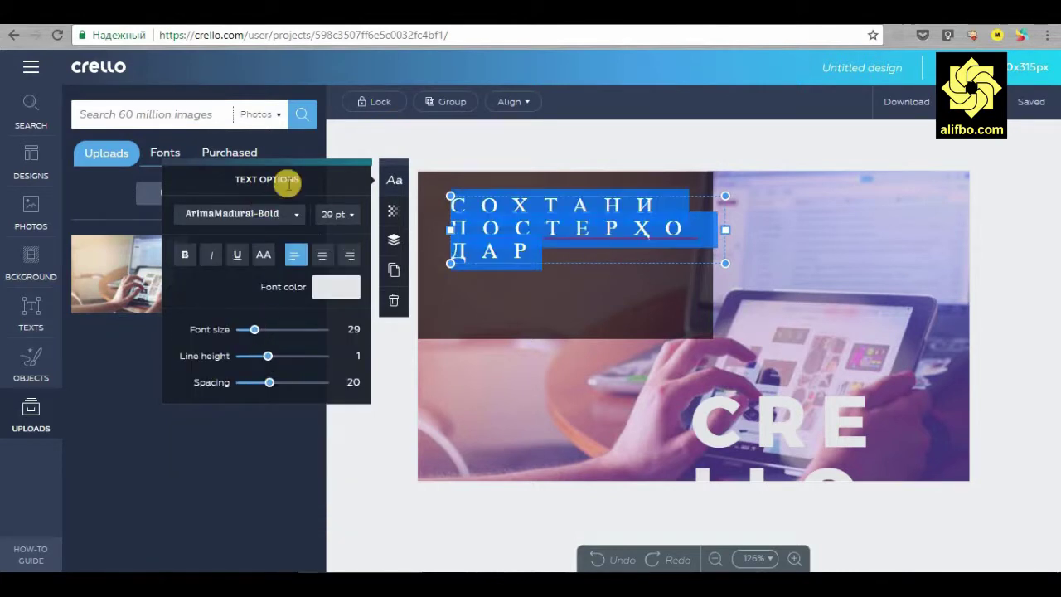
Set the font of the selected СОХТАНИ ПОСТЕРҲО ДАР heading to OpenSans-Bold
click(298, 214)
scroll(301, 270, down, 2)
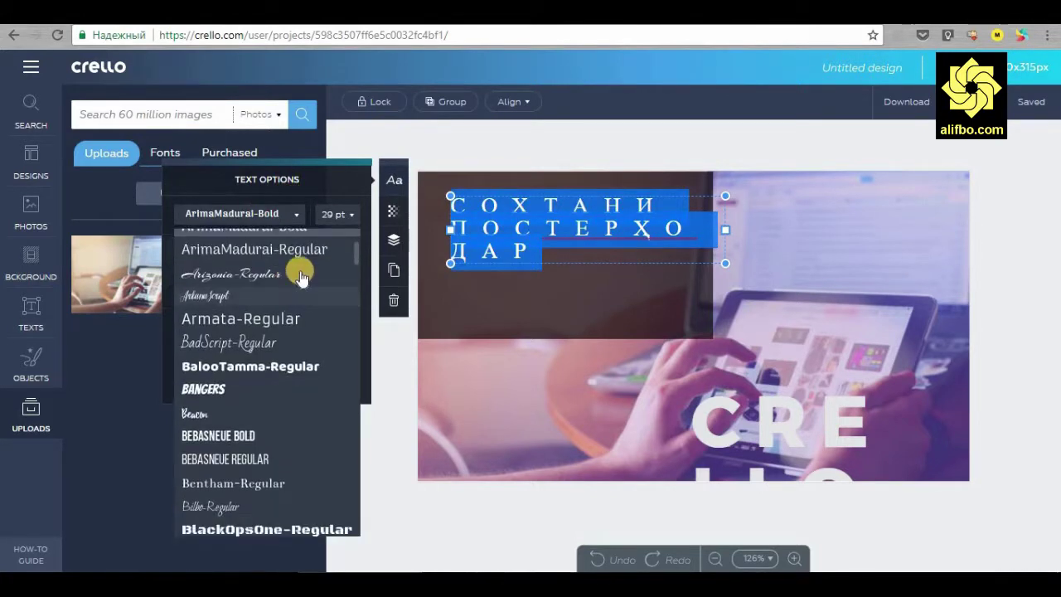
scroll(303, 269, down, 10)
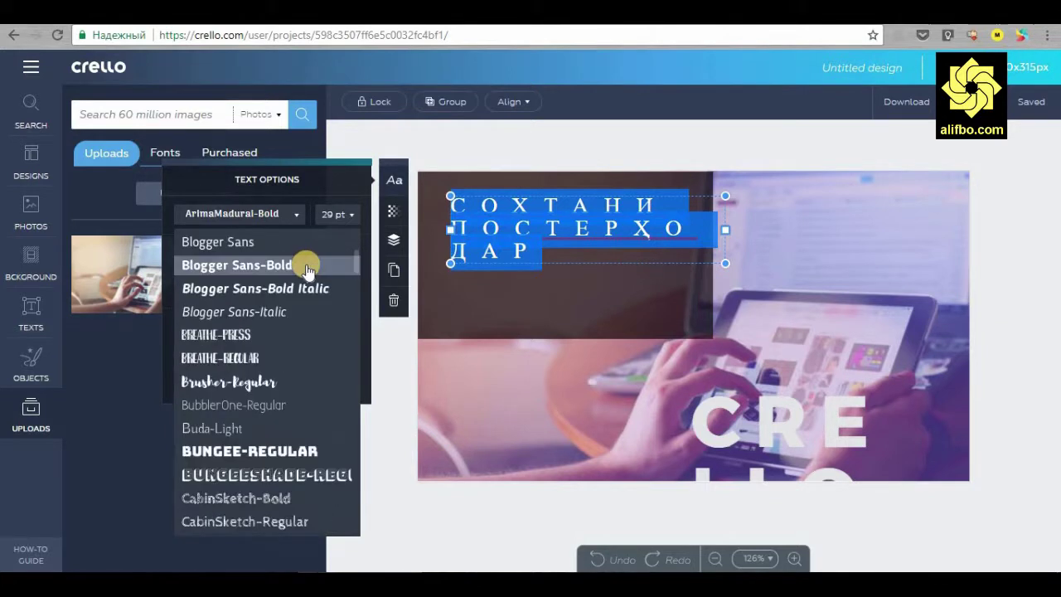
scroll(310, 267, down, 15)
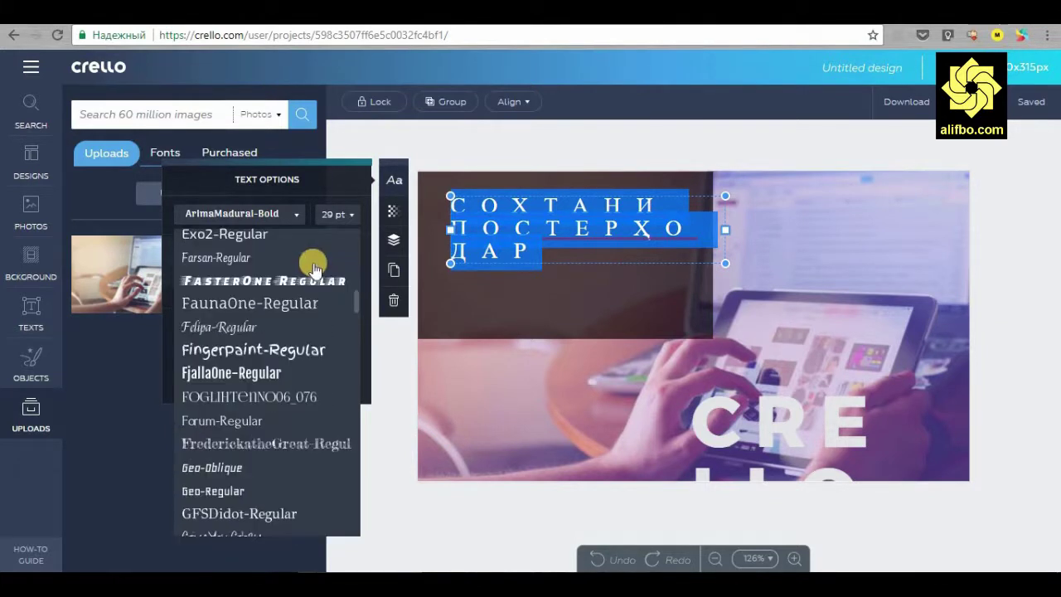
scroll(319, 260, down, 15)
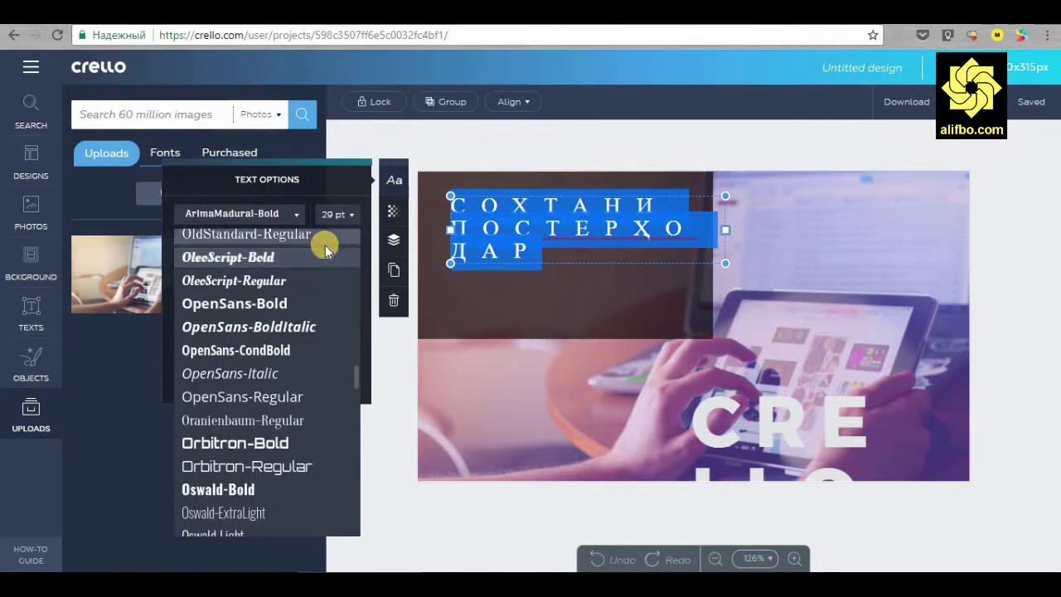
click(265, 305)
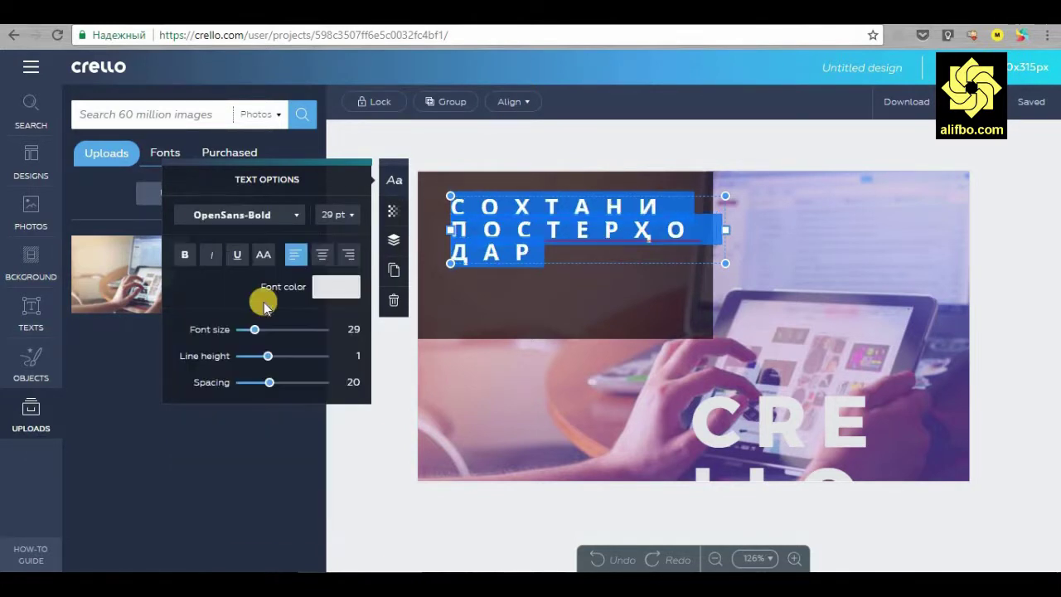
Duplicate the dark panel and stretch the copy over the CRELLO text, flush with the canvas's lower-right corner
click(580, 330)
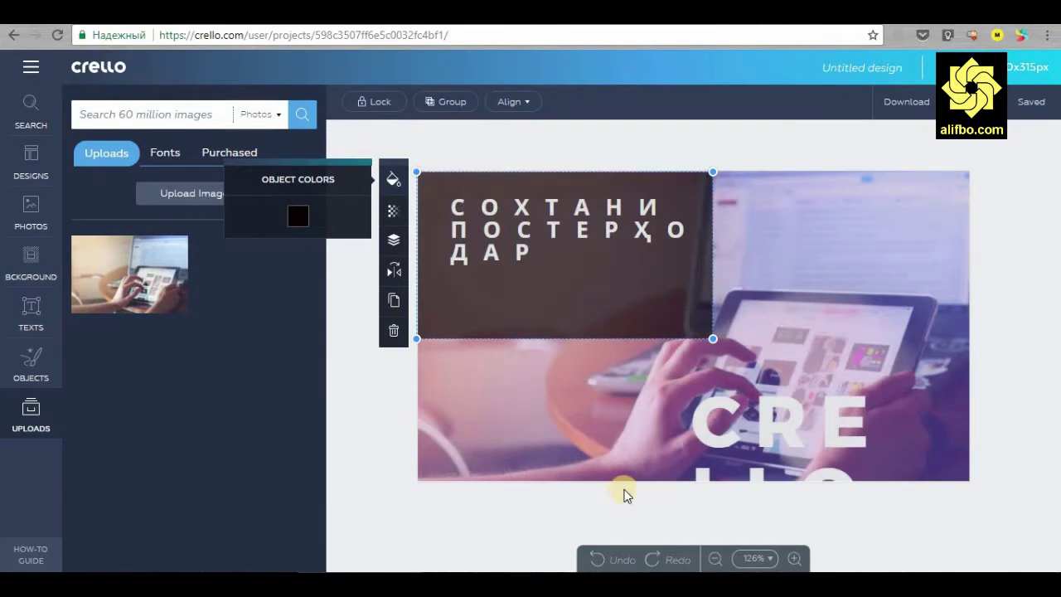
click(516, 303)
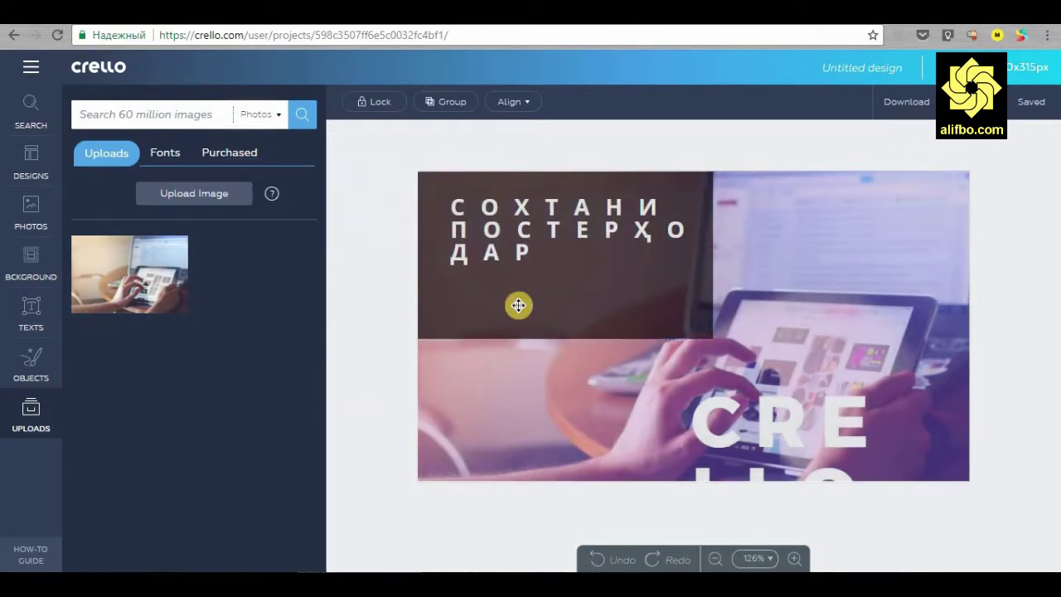
click(399, 305)
drag(704, 296, 847, 390)
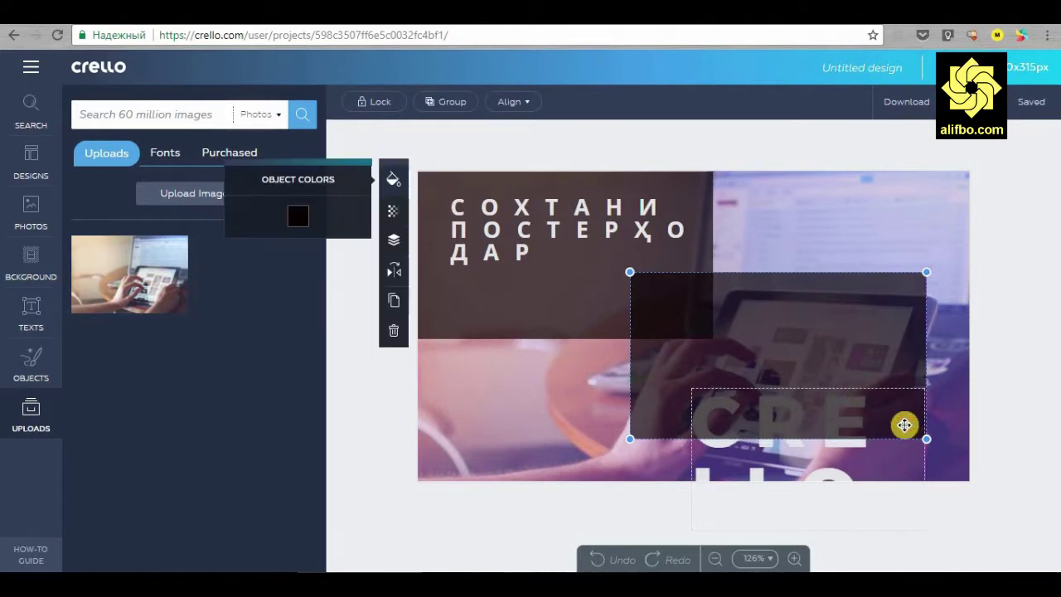
drag(927, 442, 976, 451)
drag(893, 334, 894, 354)
Move the new dark panel back in the layer order, behind the CRELLO text
click(883, 545)
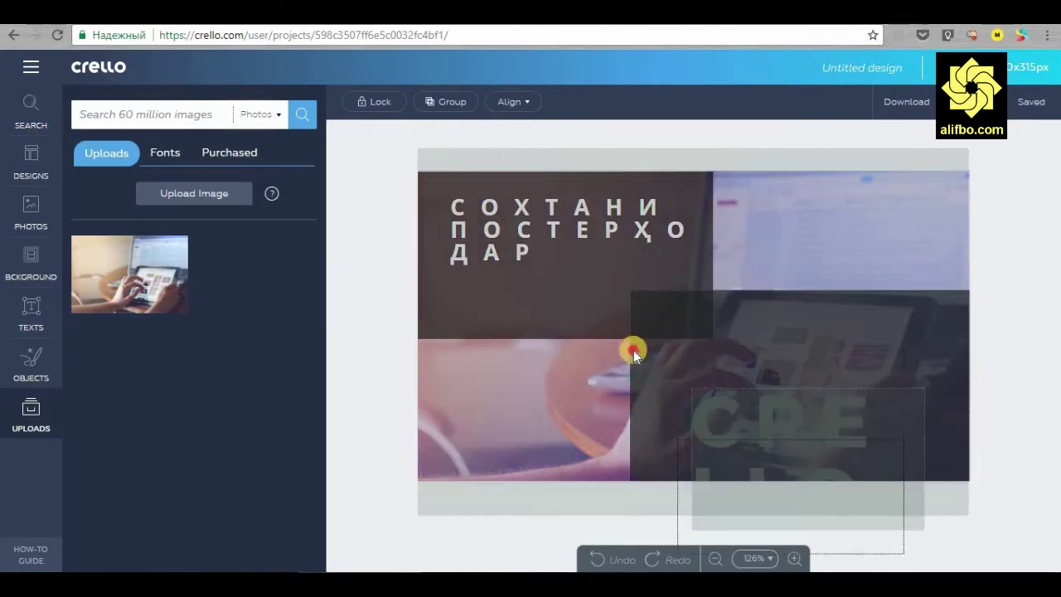
click(833, 512)
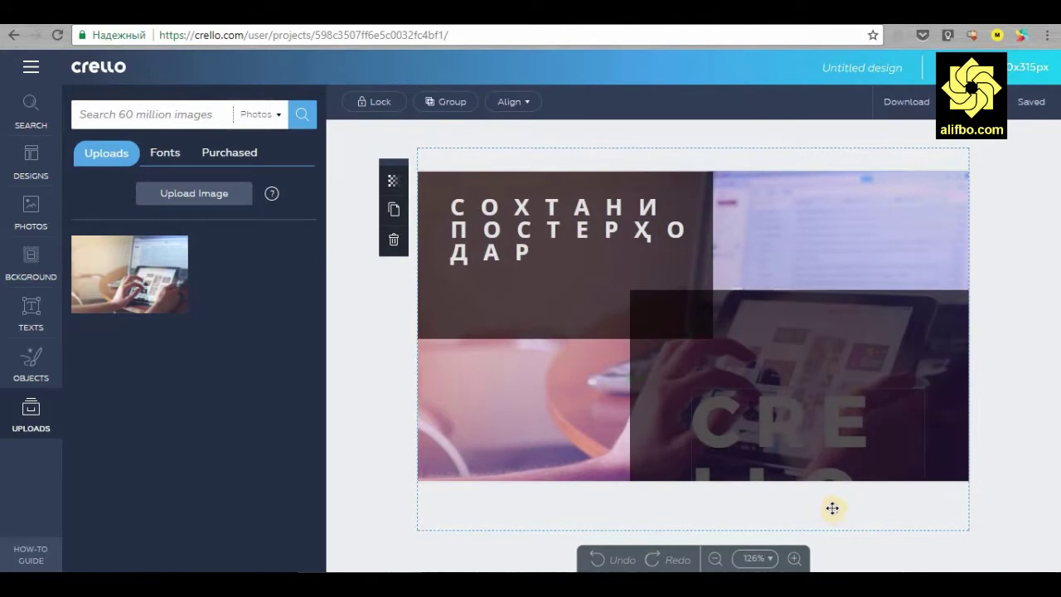
click(837, 476)
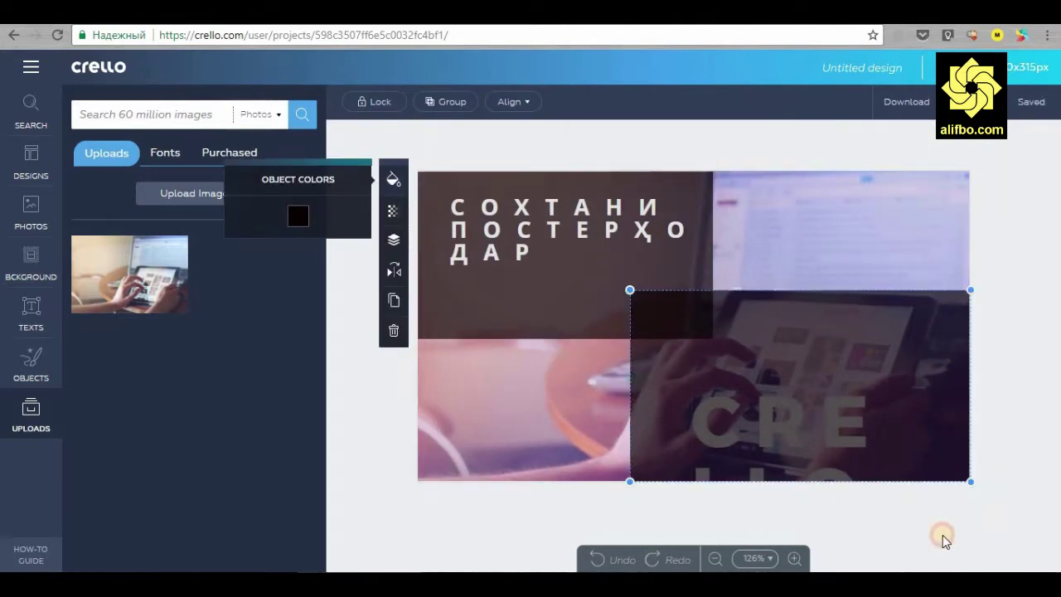
click(393, 240)
click(323, 271)
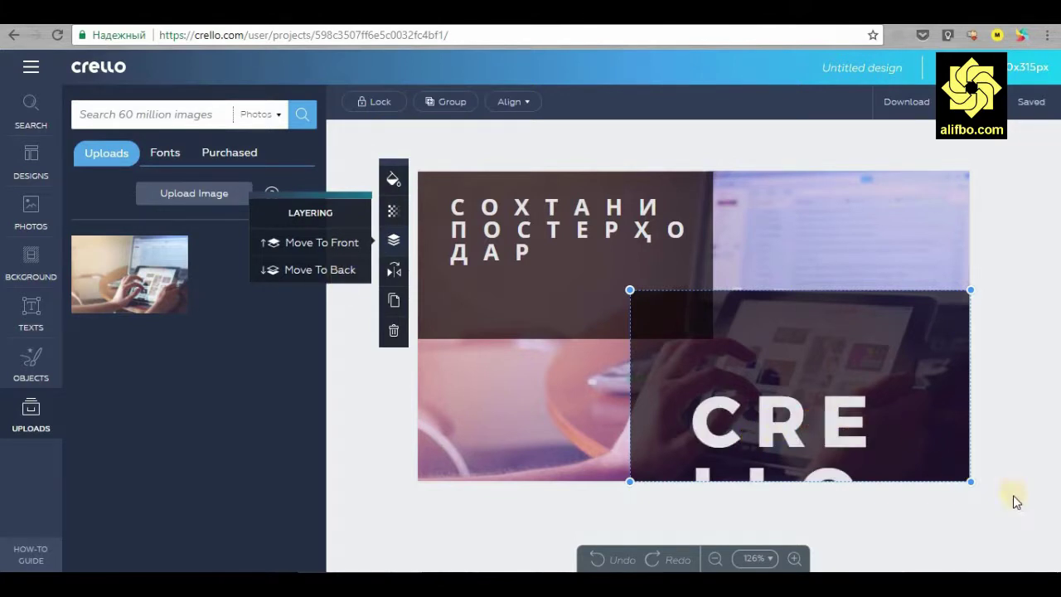
Move the CRELLO text up onto the lower-right panel and extend it to read CRELLO.COM, with COM on the third line
click(850, 418)
drag(797, 357, 815, 303)
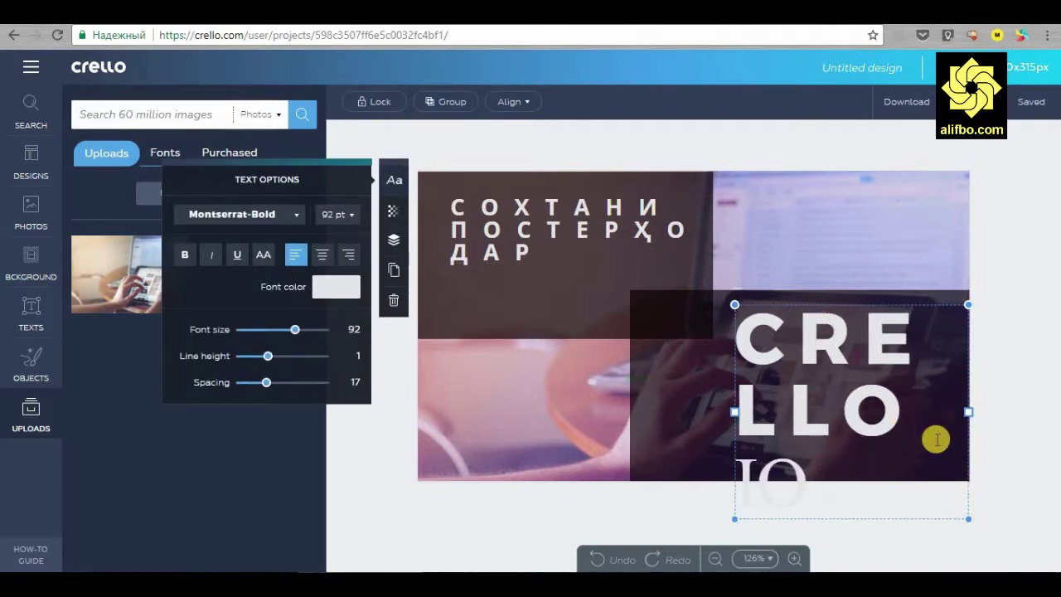
key(Return)
text(COM)
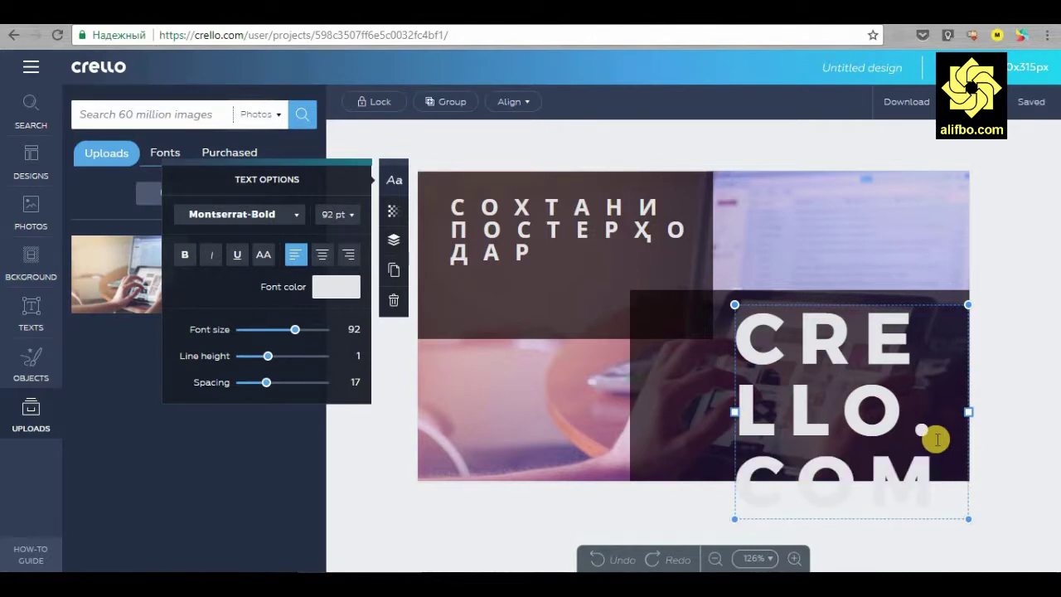
Shrink the three-line CRELLO.COM text to fit inside the lower-right panel and centre it vertically there
drag(968, 519, 916, 472)
drag(917, 422, 937, 419)
click(479, 511)
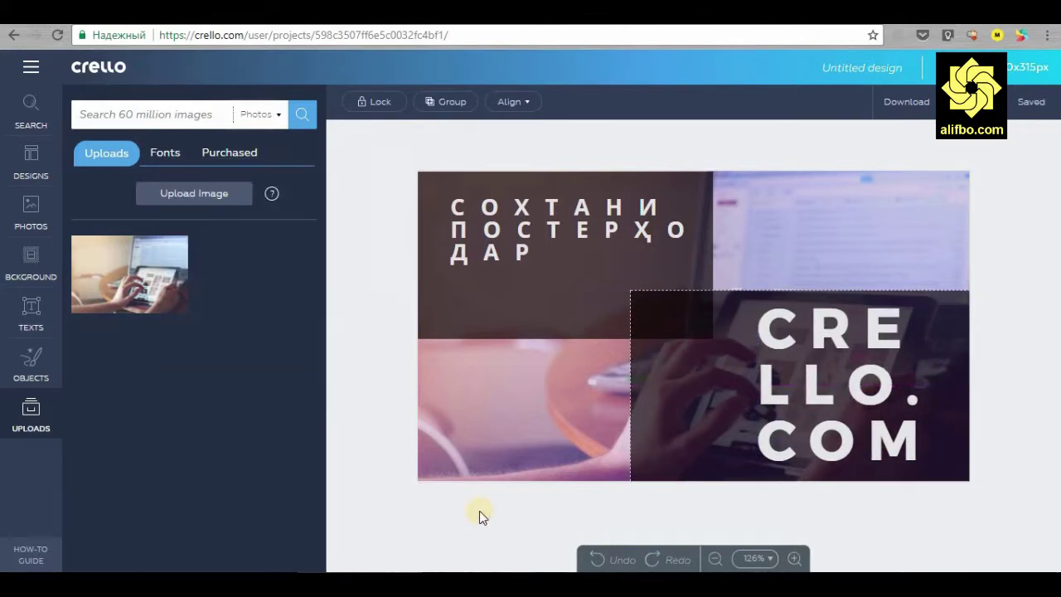
Add the outlined five-pointed star shape to the middle of the canvas, over the overlap of the two panels
click(30, 364)
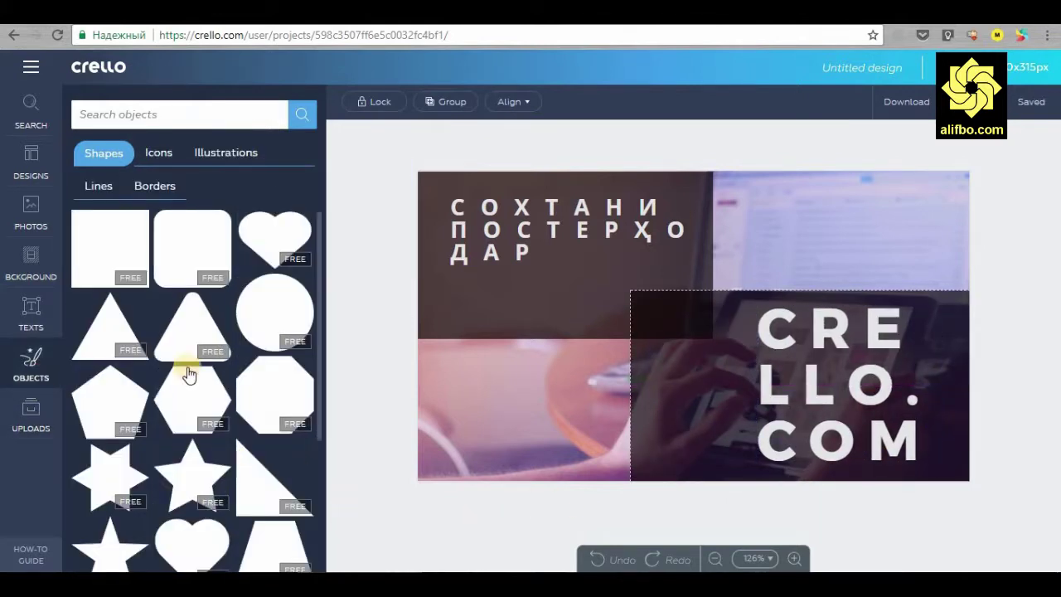
scroll(182, 340, down, 2)
scroll(183, 336, down, 4)
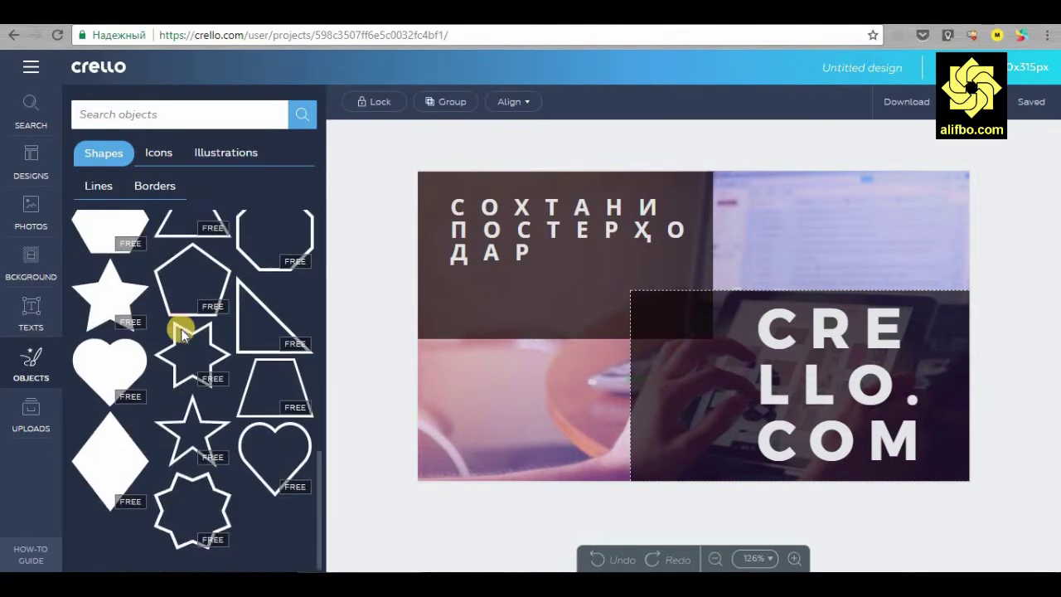
scroll(184, 333, down, 5)
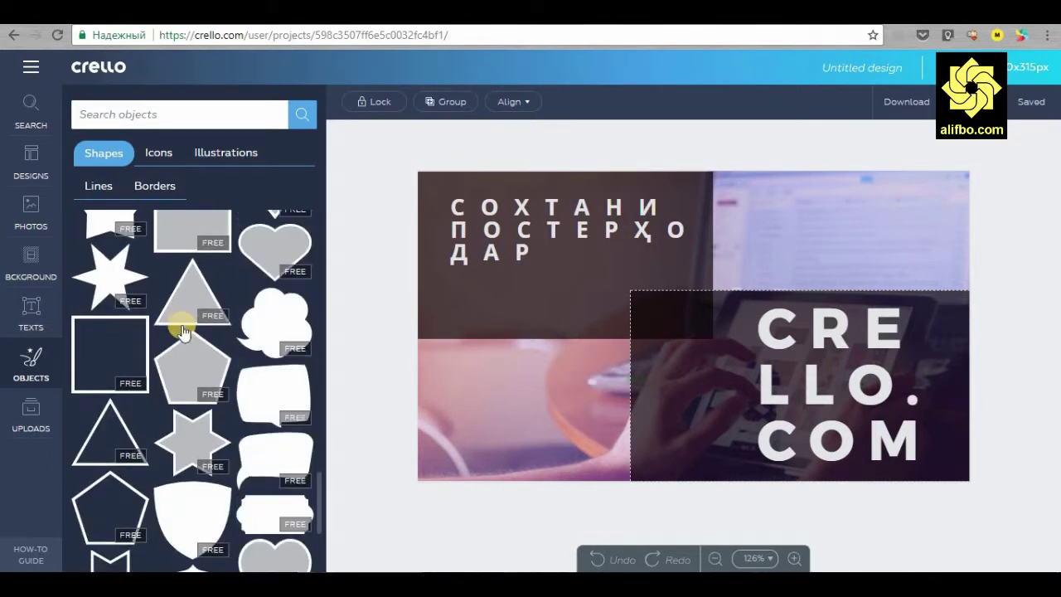
scroll(186, 323, down, 5)
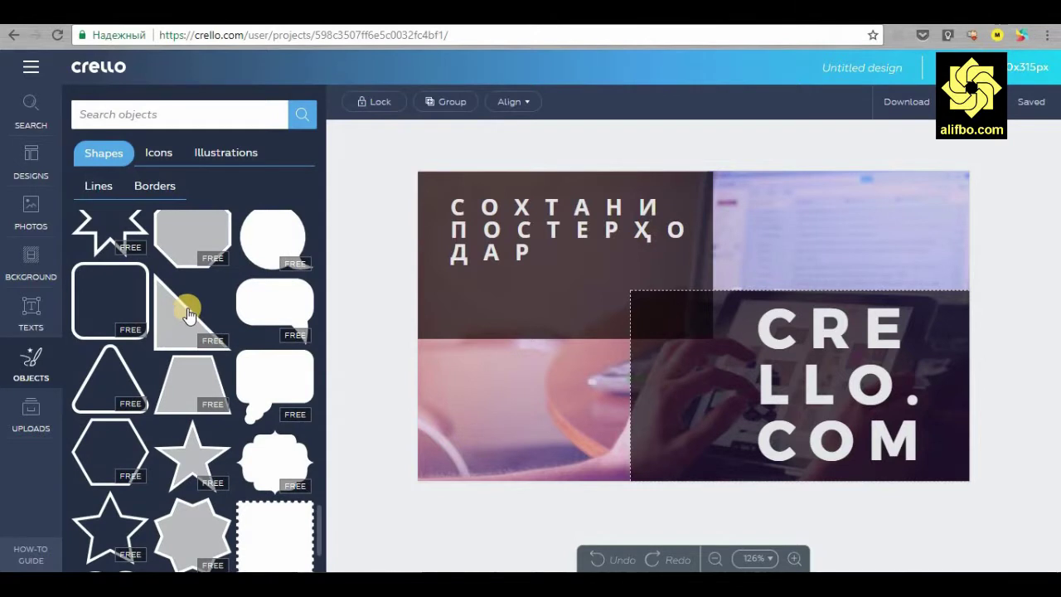
scroll(189, 313, up, 10)
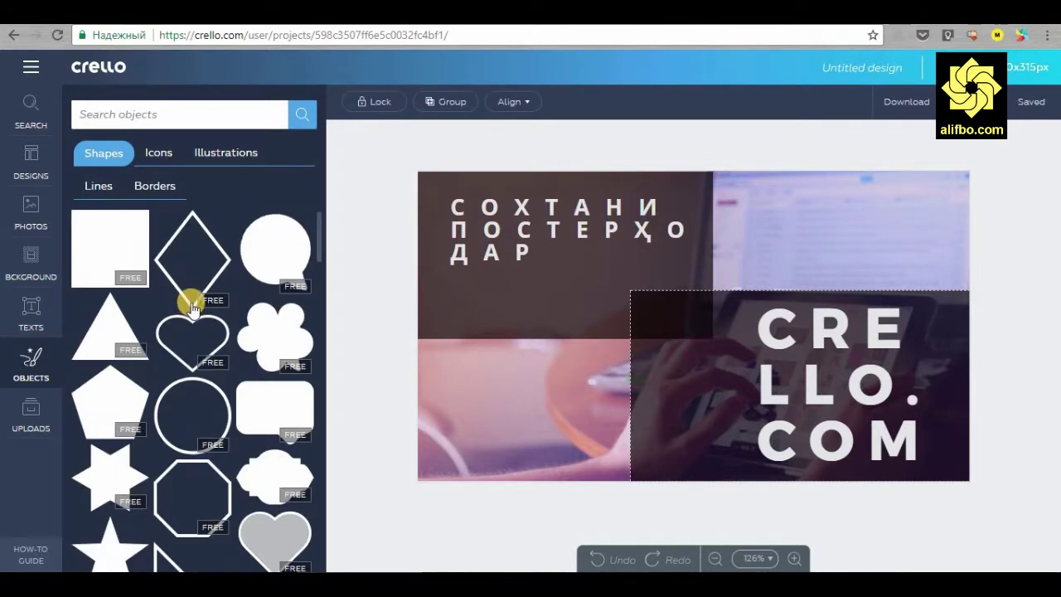
scroll(192, 309, down, 10)
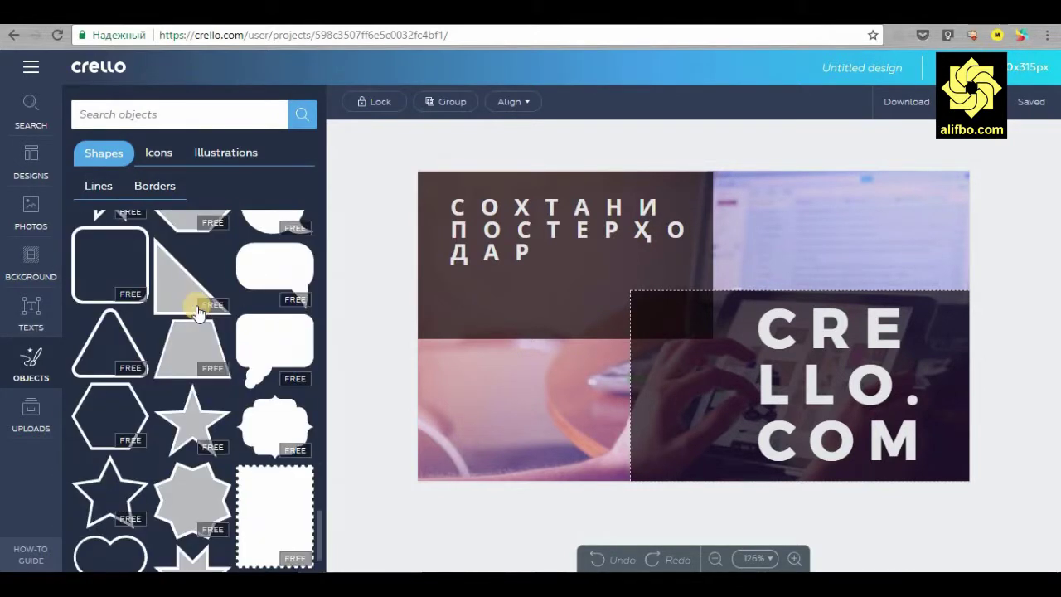
scroll(197, 311, down, 3)
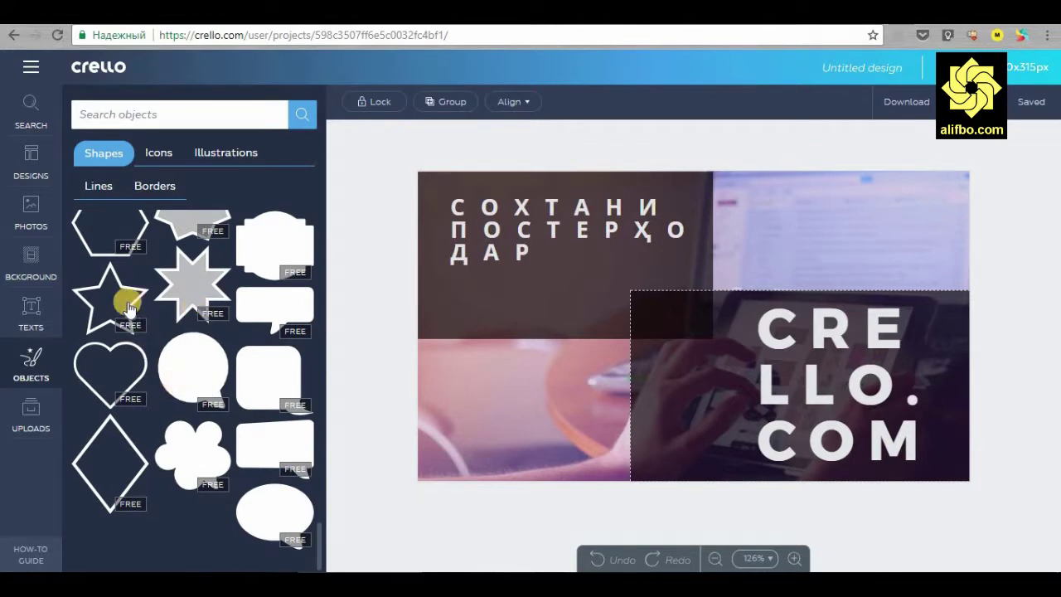
drag(129, 306, 715, 317)
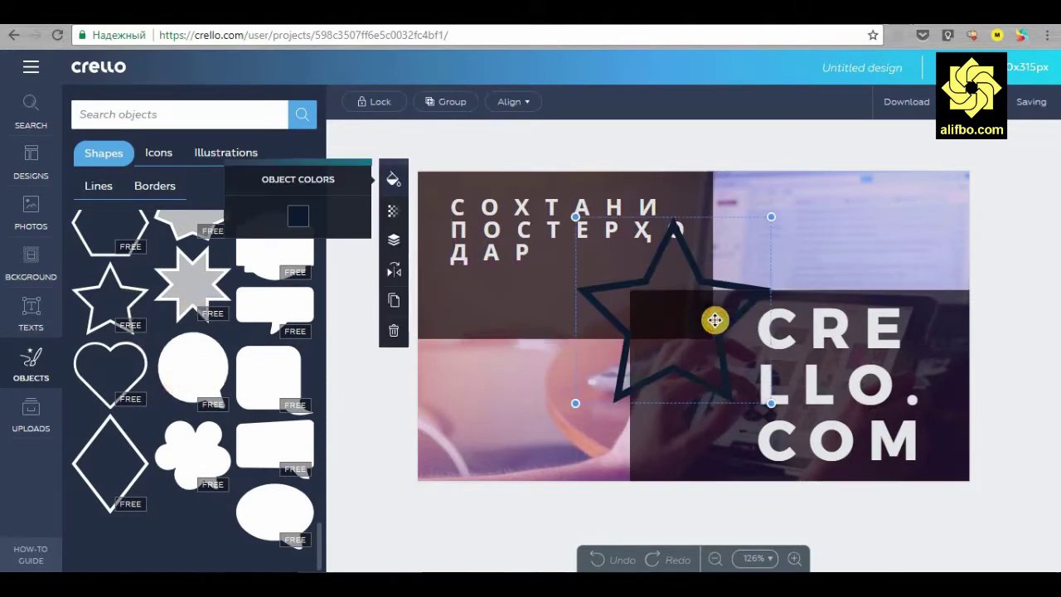
Try pastel colours on the outlined star and set its colour to white
click(298, 216)
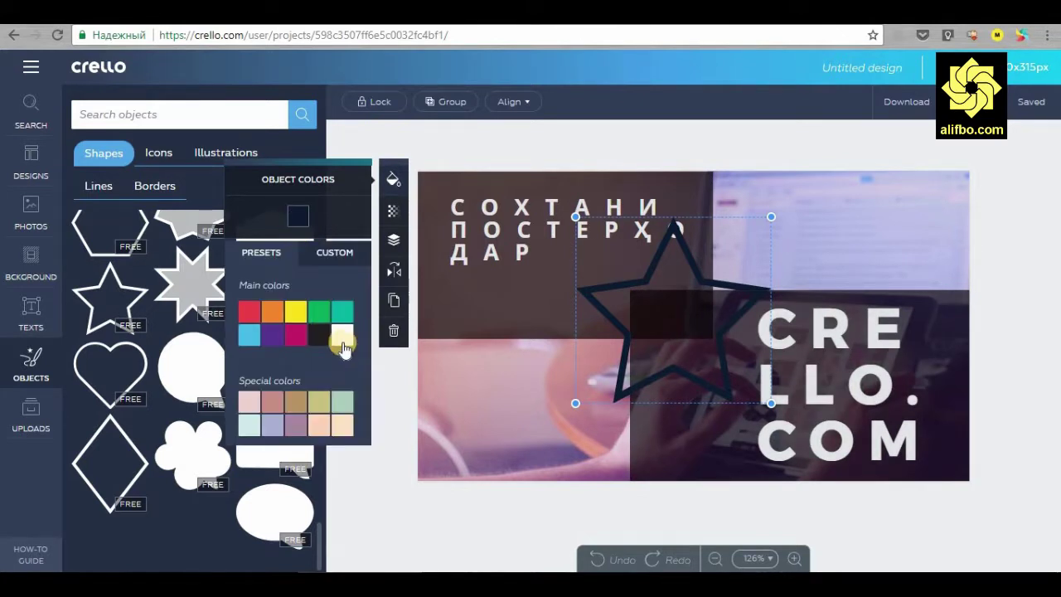
click(272, 426)
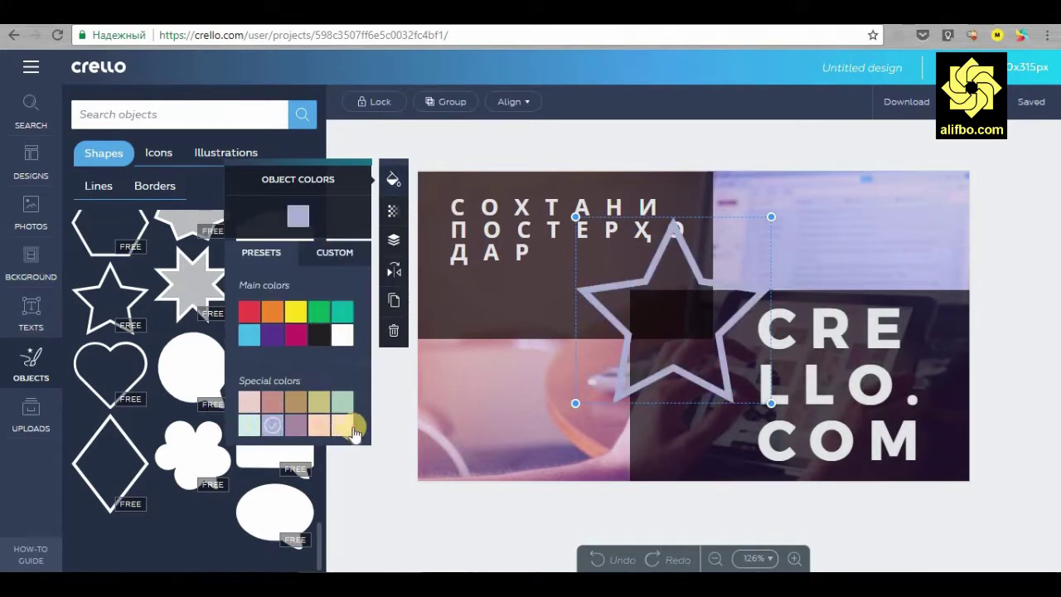
click(343, 427)
click(341, 335)
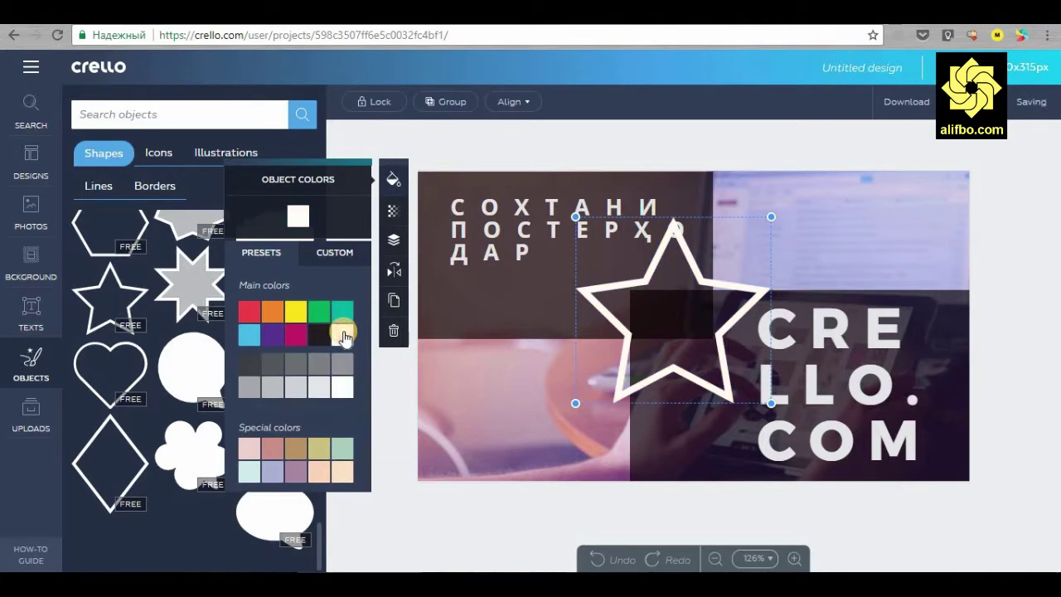
Duplicate the white star, align the copy exactly over the original and rotate it to form a ten-pointed emblem
click(392, 299)
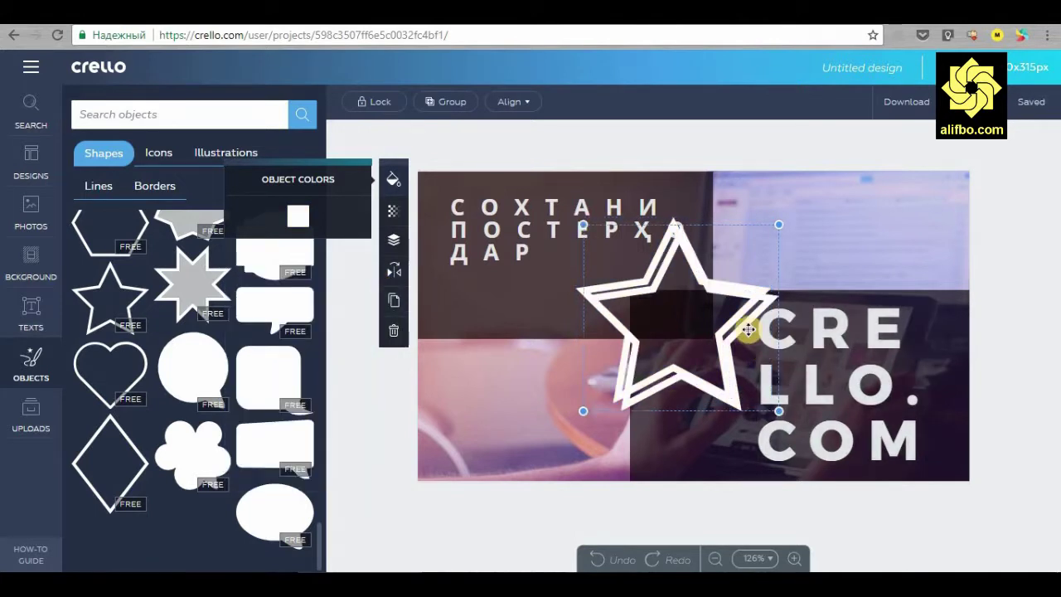
drag(745, 323, 738, 315)
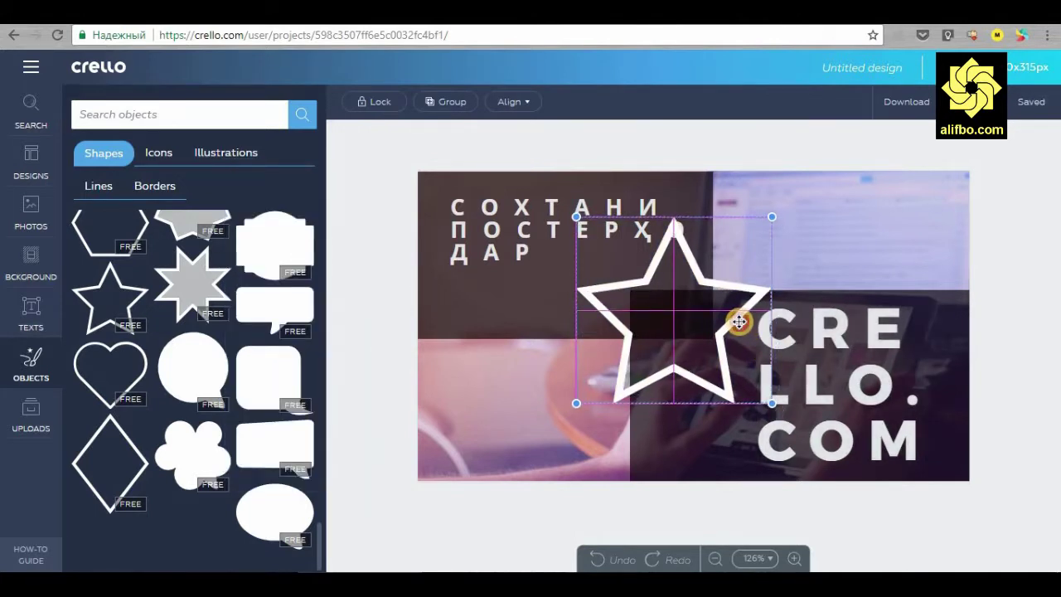
drag(779, 226, 793, 289)
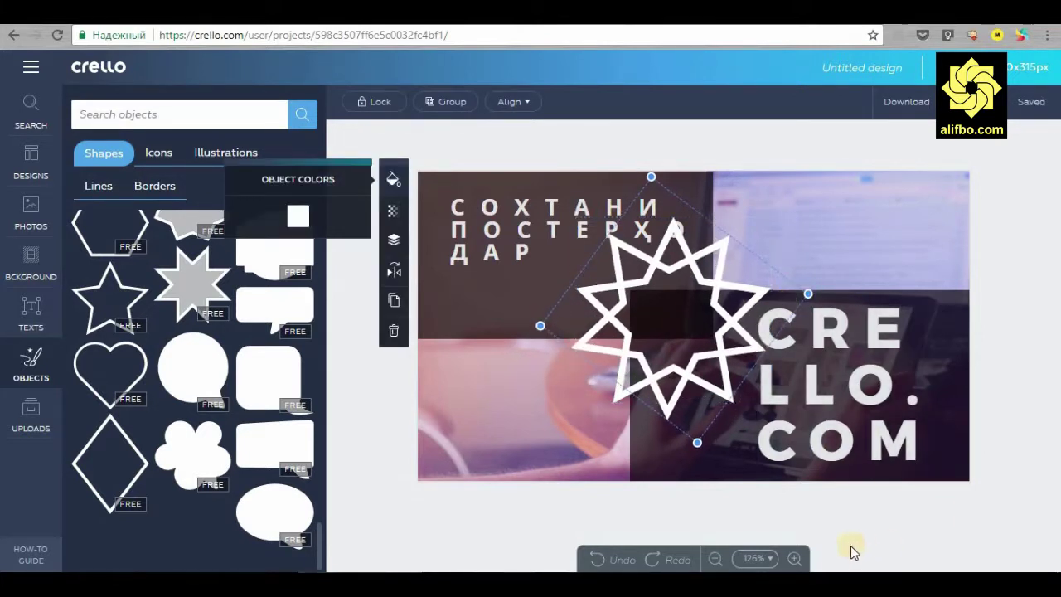
Shrink both overlapping stars to a small emblem and realign them over the area where the two panels overlap
click(767, 527)
click(699, 367)
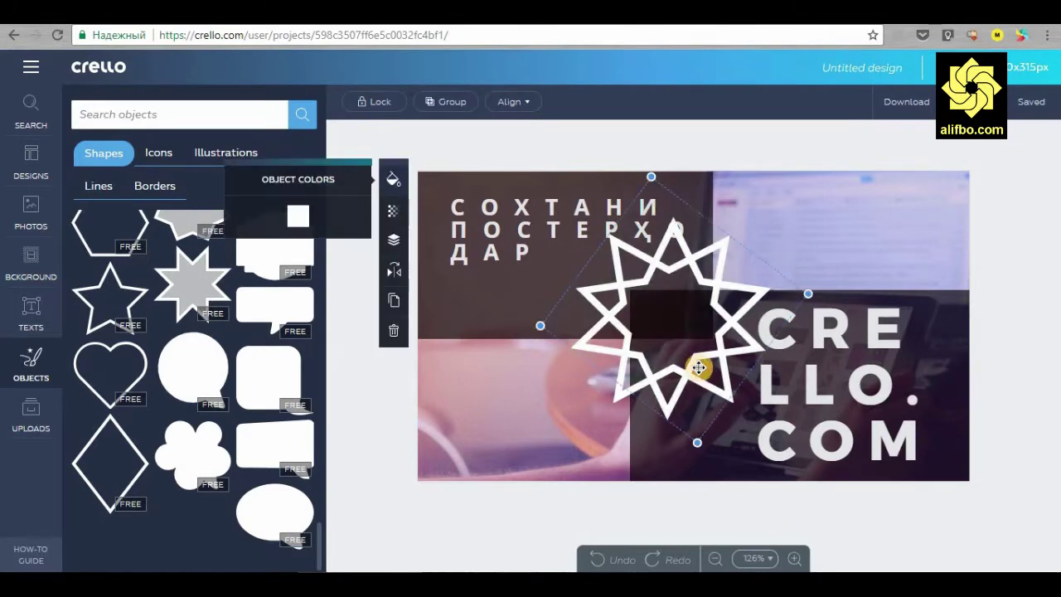
click(620, 396)
click(653, 403)
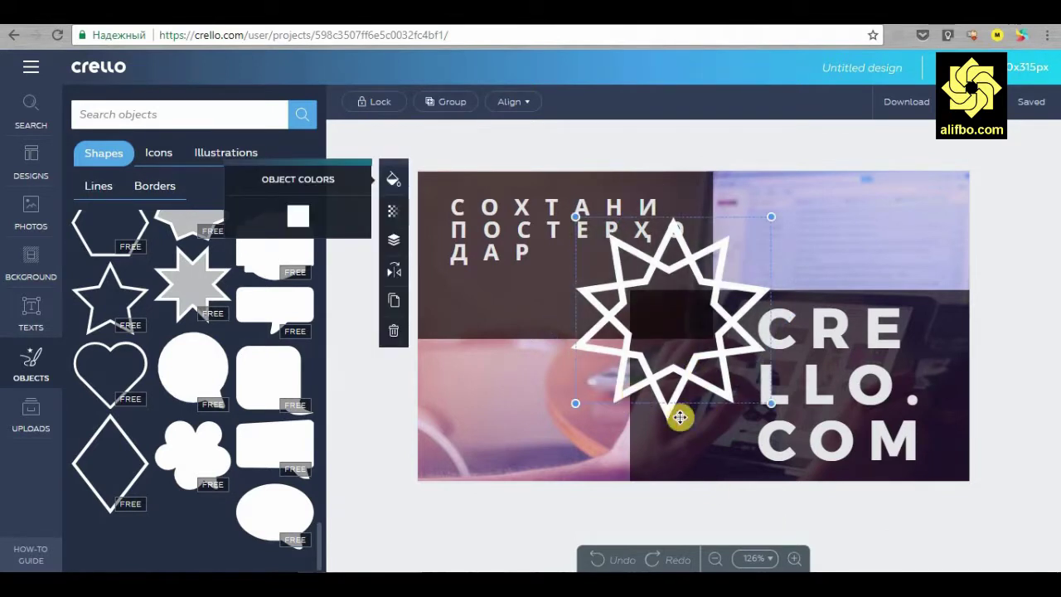
drag(773, 214, 670, 285)
click(720, 260)
drag(651, 180, 684, 258)
drag(606, 363, 650, 323)
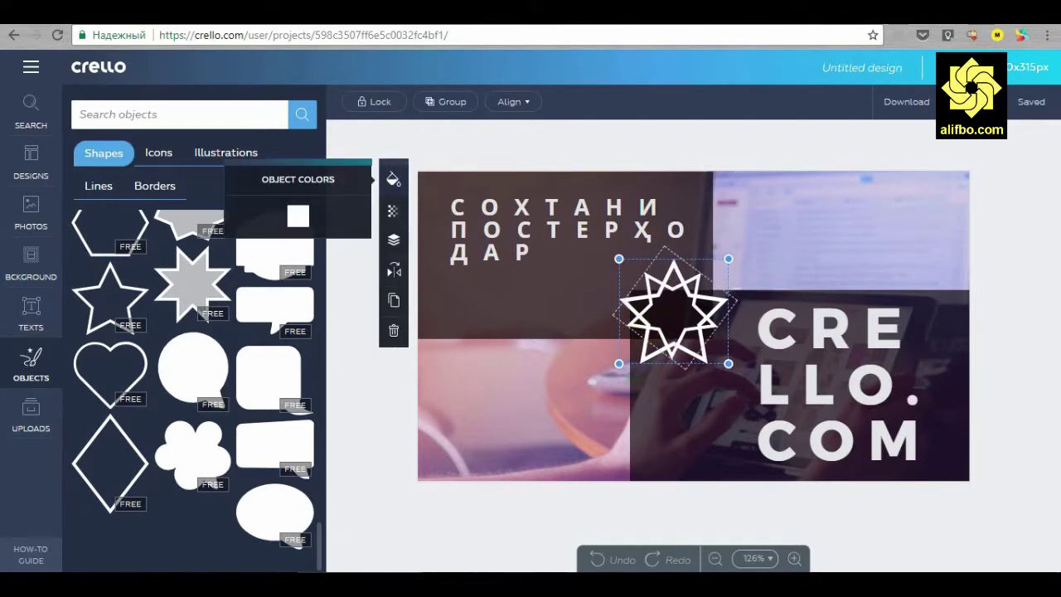
click(578, 516)
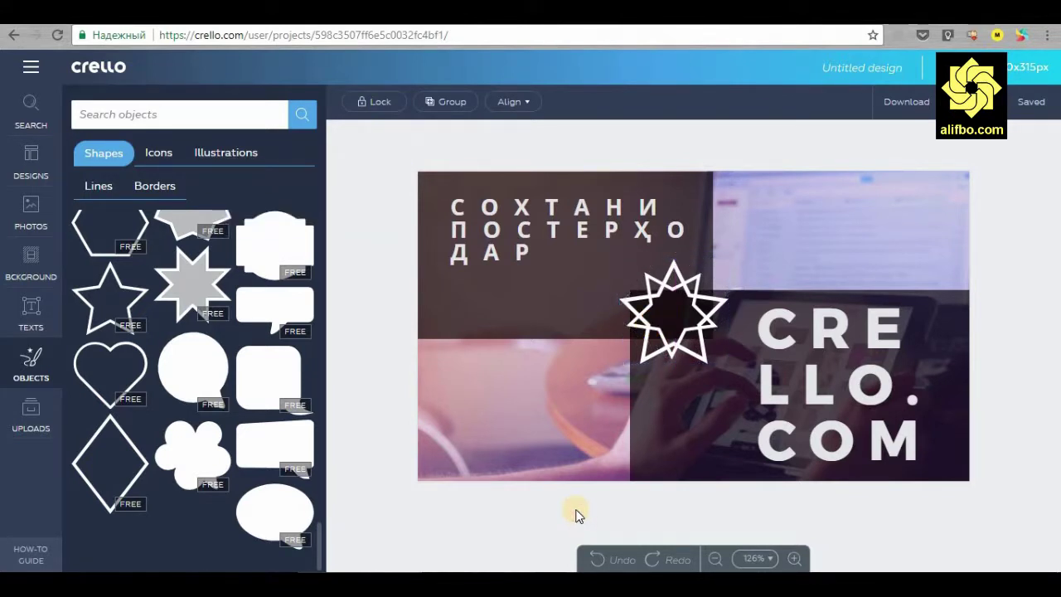
click(32, 333)
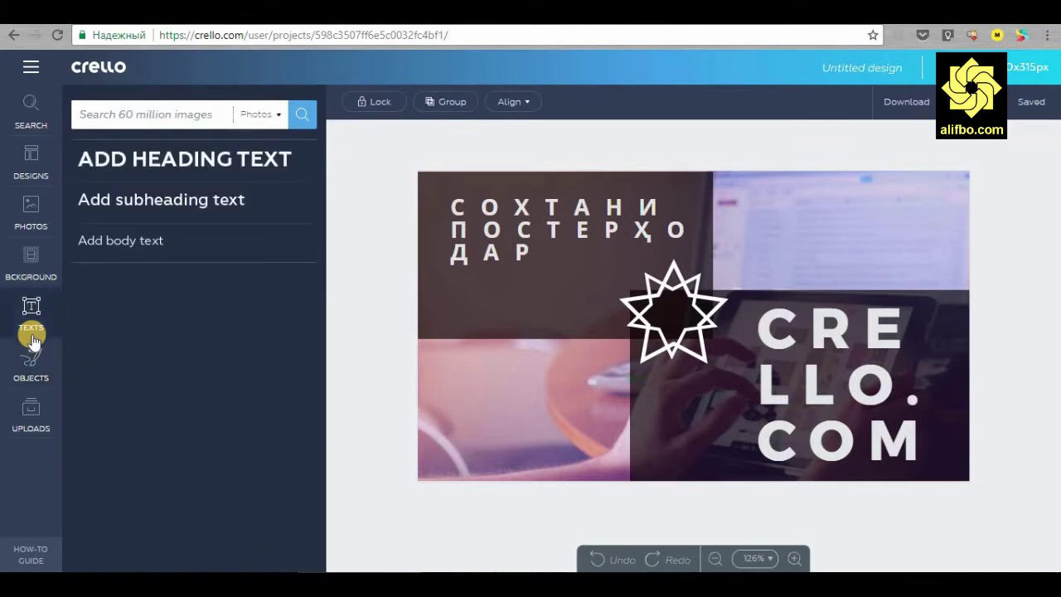
click(134, 239)
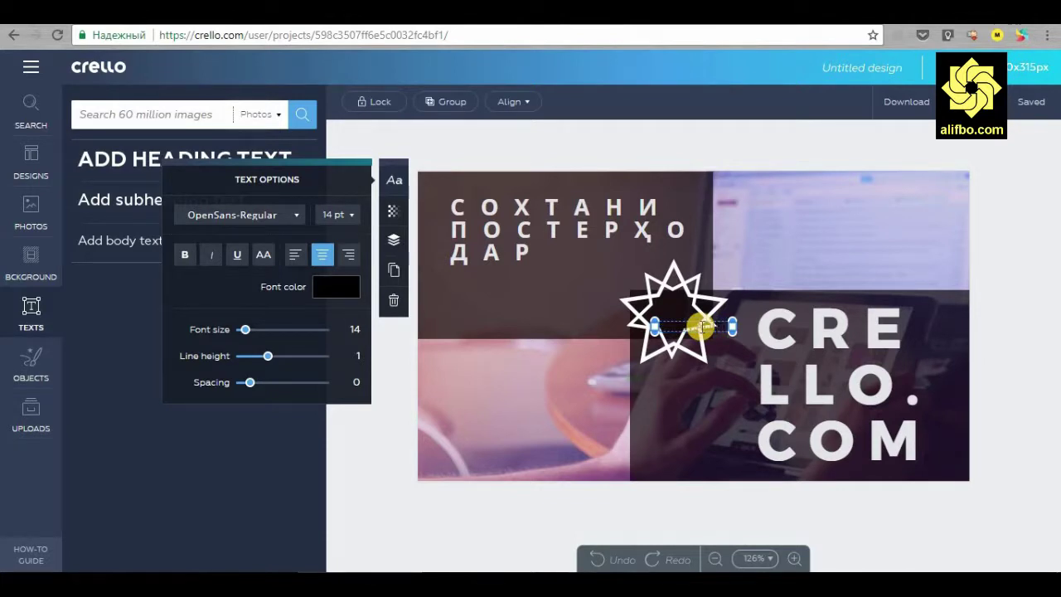
drag(701, 327, 782, 328)
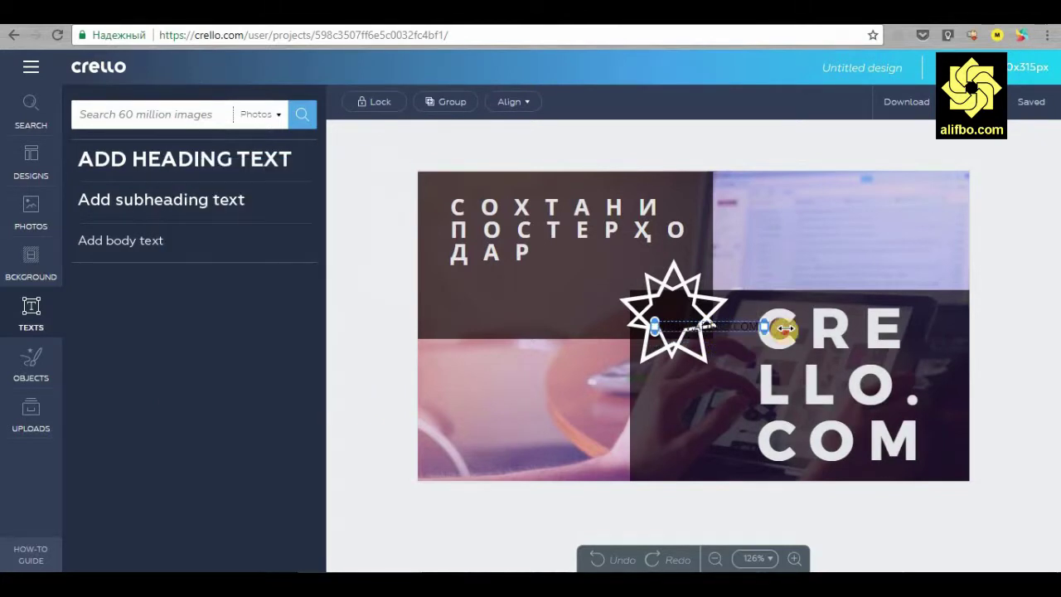
drag(710, 332, 475, 474)
click(341, 462)
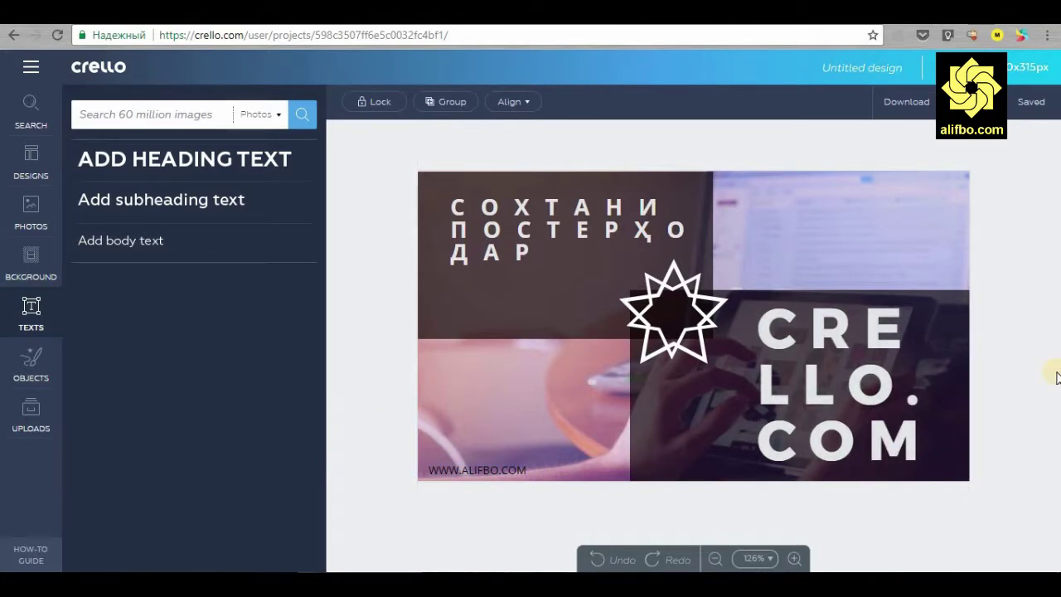
Browse the background patterns and the photo gallery
click(25, 257)
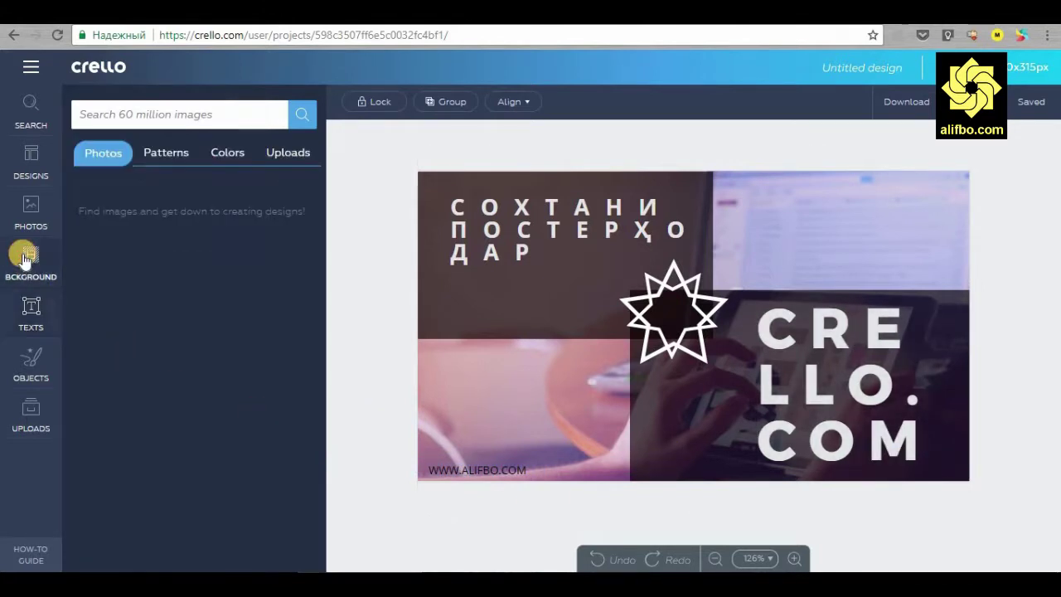
click(166, 153)
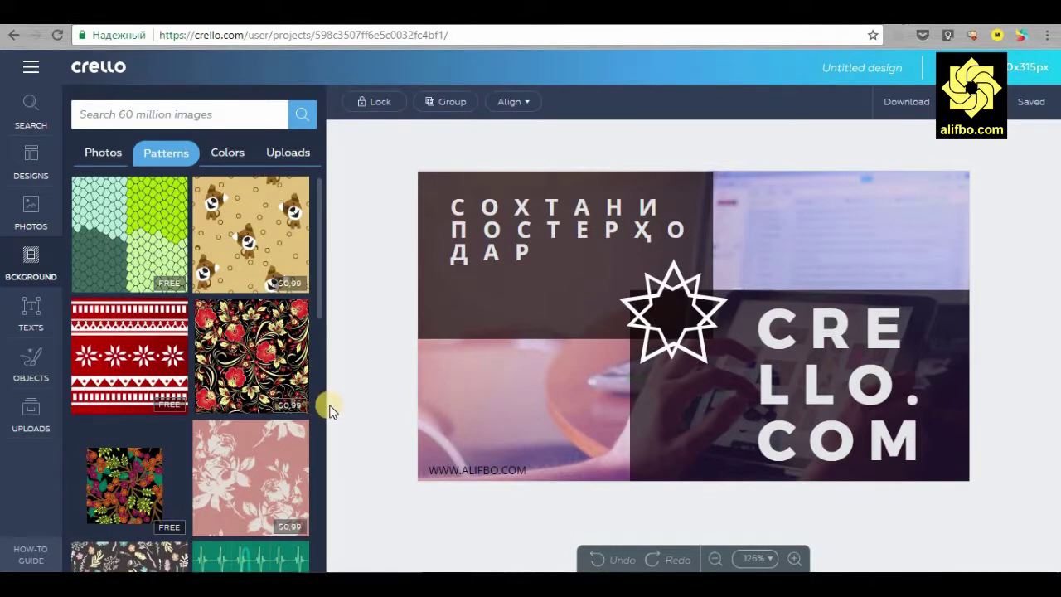
click(31, 214)
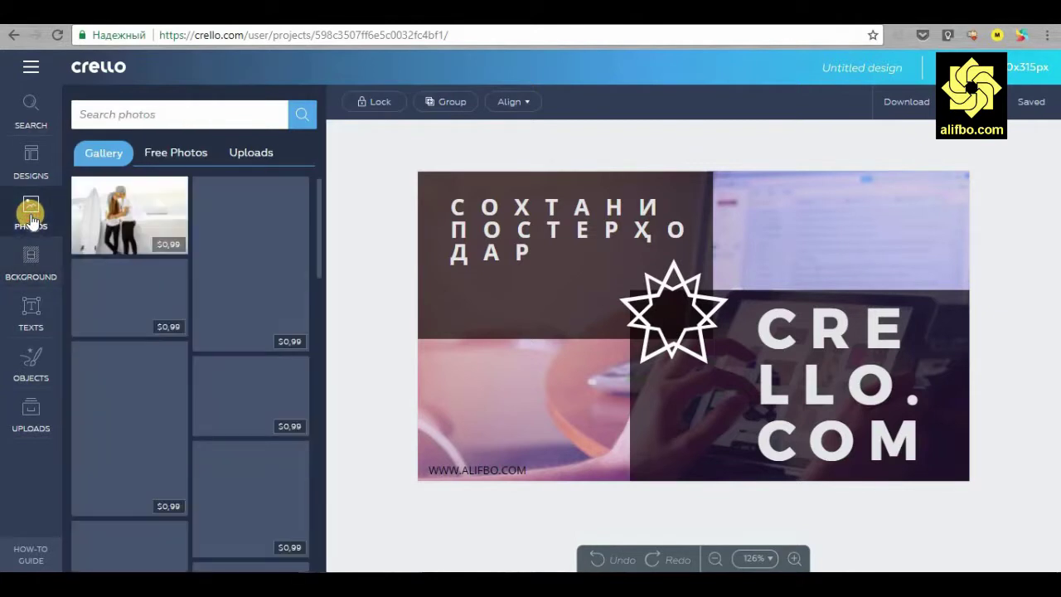
Browse the free photos and place the one of hands typing on a laptop over the canvas's upper-right area
click(183, 154)
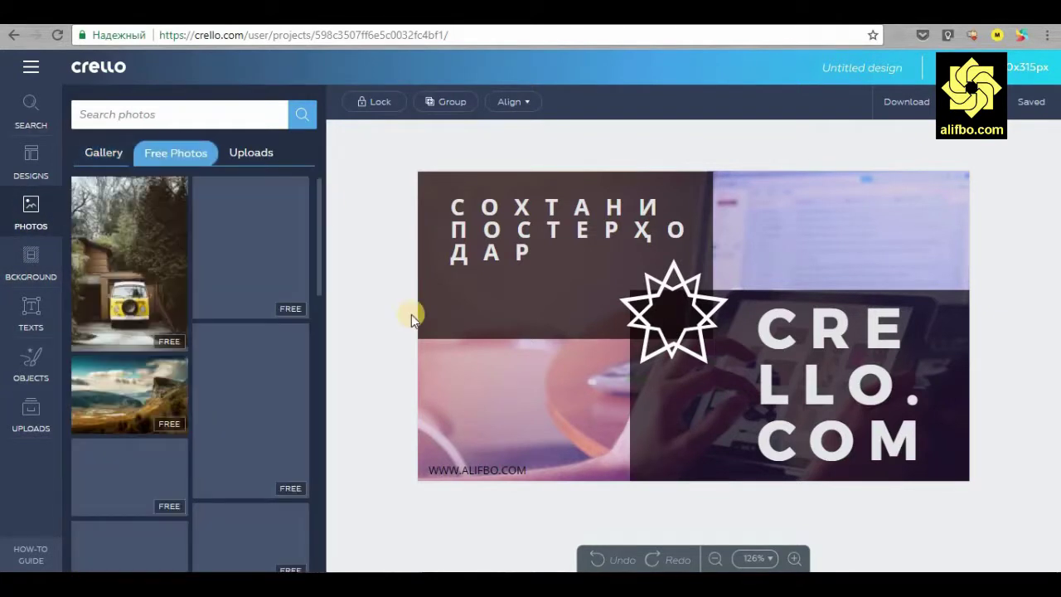
scroll(248, 292, down, 10)
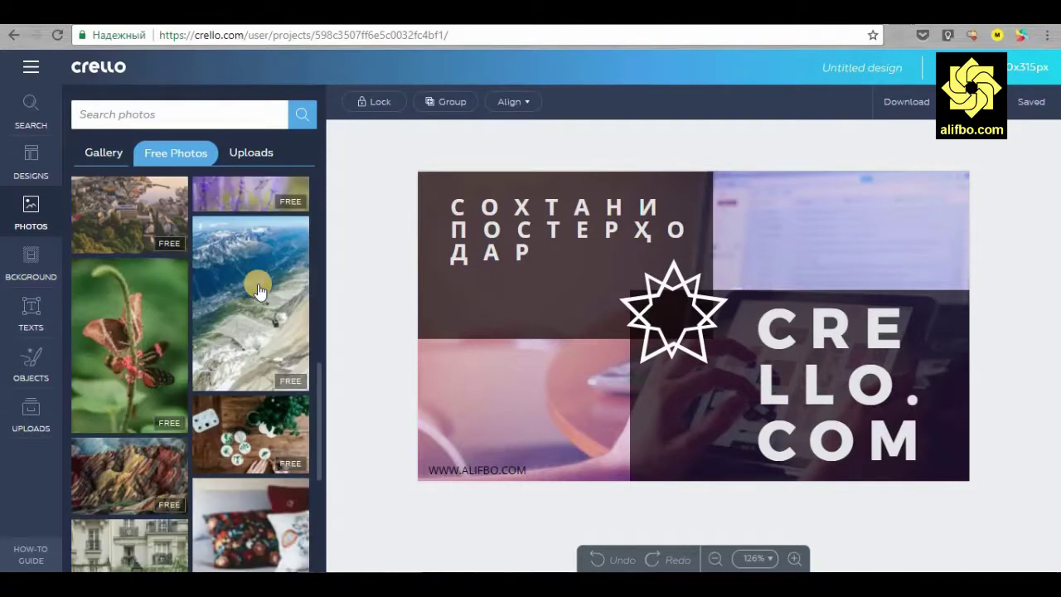
scroll(170, 279, up, 3)
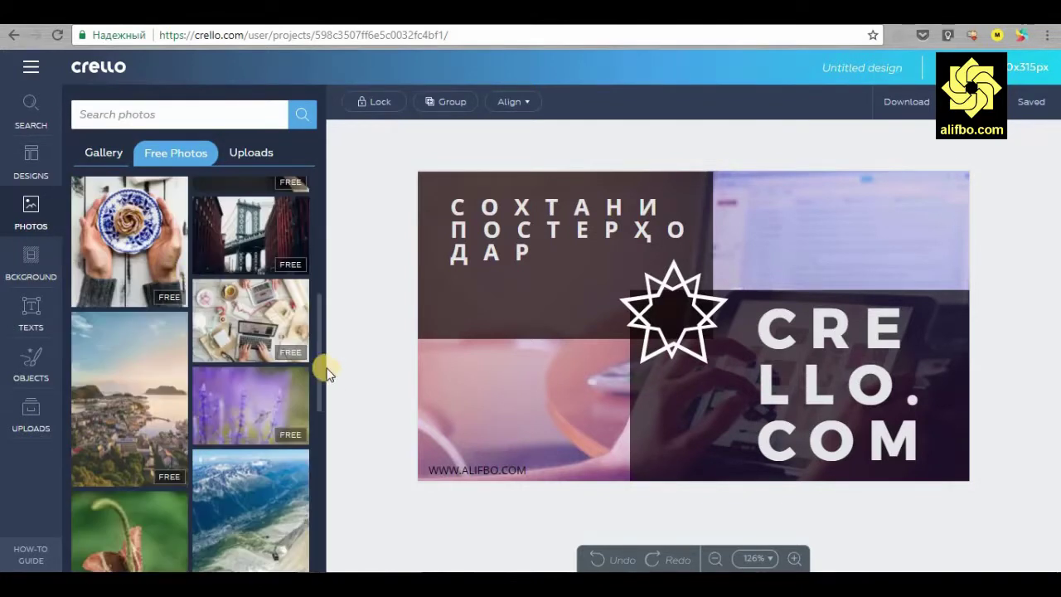
scroll(145, 368, down, 5)
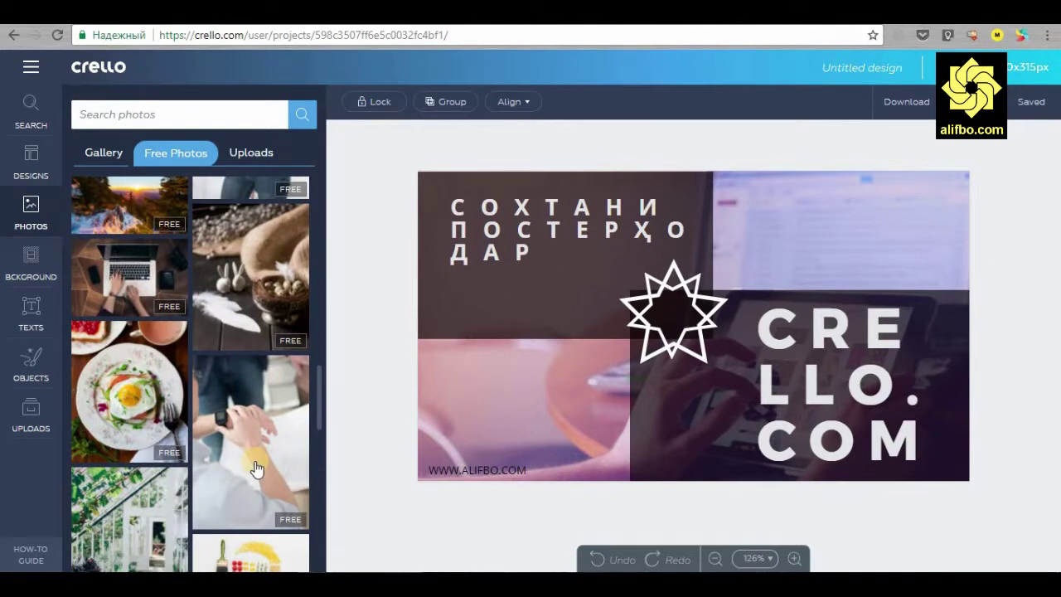
drag(135, 248, 850, 150)
click(1018, 414)
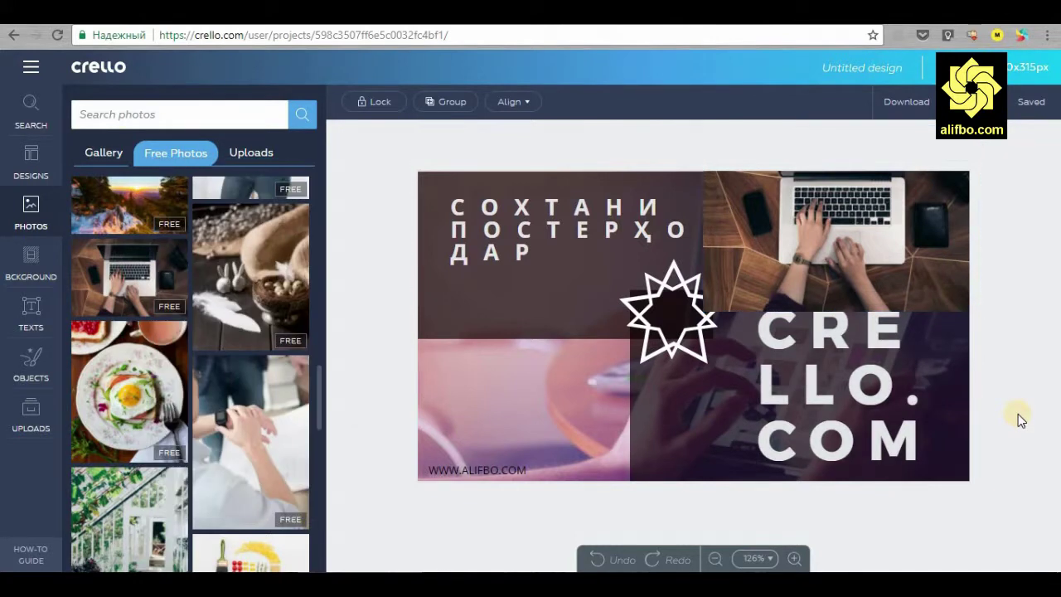
Shrink the laptop photo, move it over the CRELLO.COM text and delete it
click(711, 300)
drag(731, 297, 831, 393)
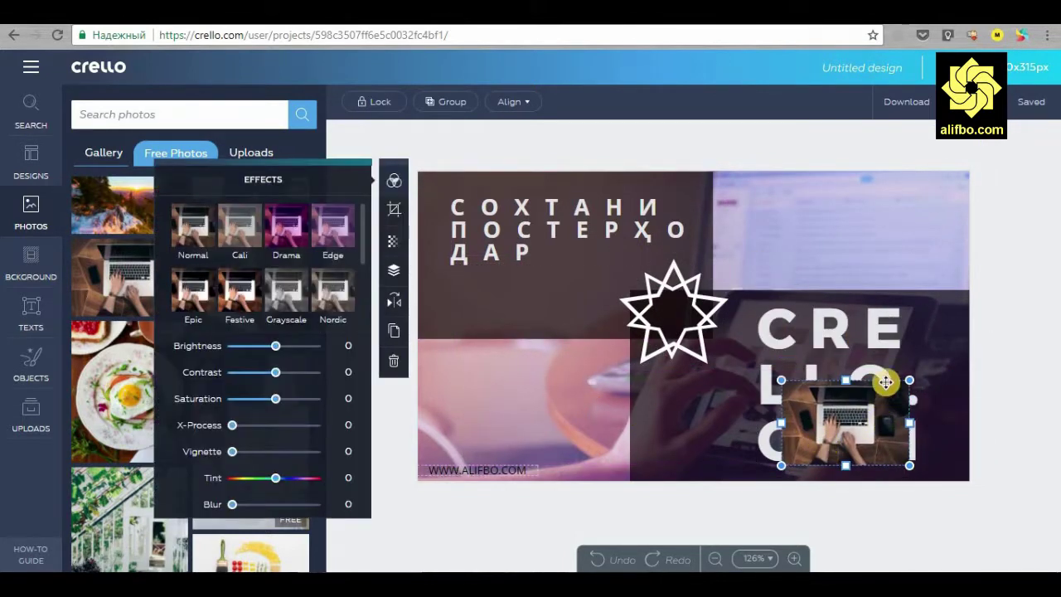
key(Delete)
scroll(259, 415, down, 5)
scroll(259, 425, down, 3)
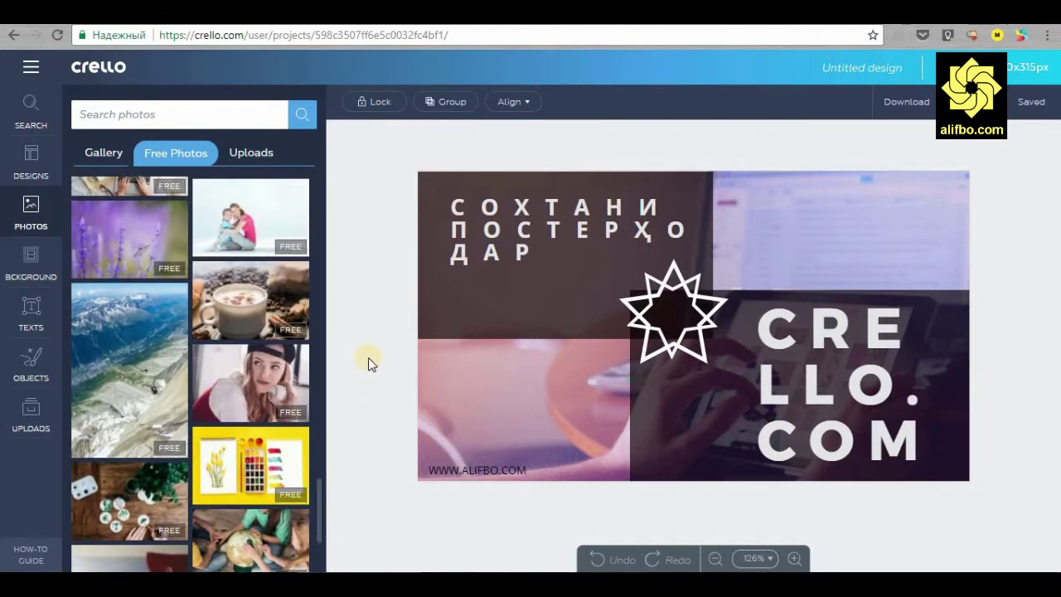
Shift the СОХТАНИ ПОСТЕРҲО ДАР heading slightly left and insert the line "Омӯзиши видеоии" above its first line
click(553, 204)
mouse_move(554, 191)
mouse_down()
mouse_move(559, 204)
mouse_move(545, 190)
mouse_up()
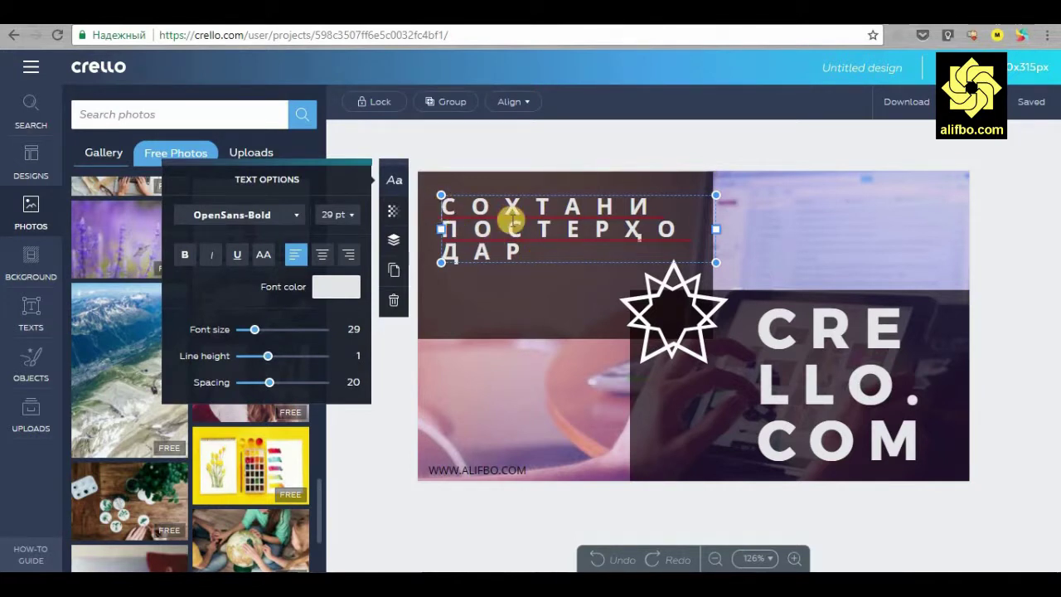
key(Return)
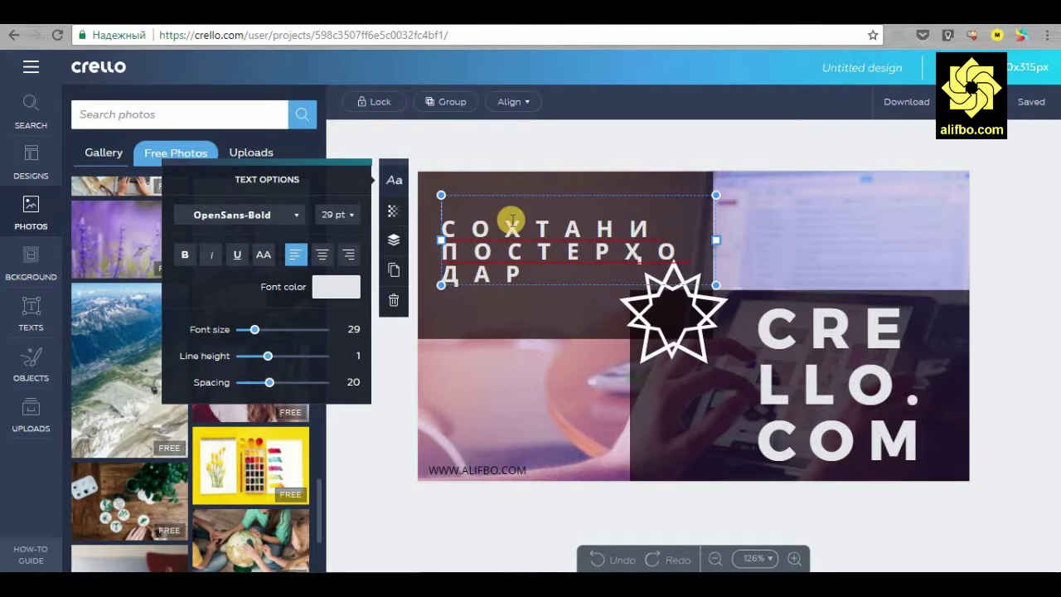
text(оМӮЗИШИ)
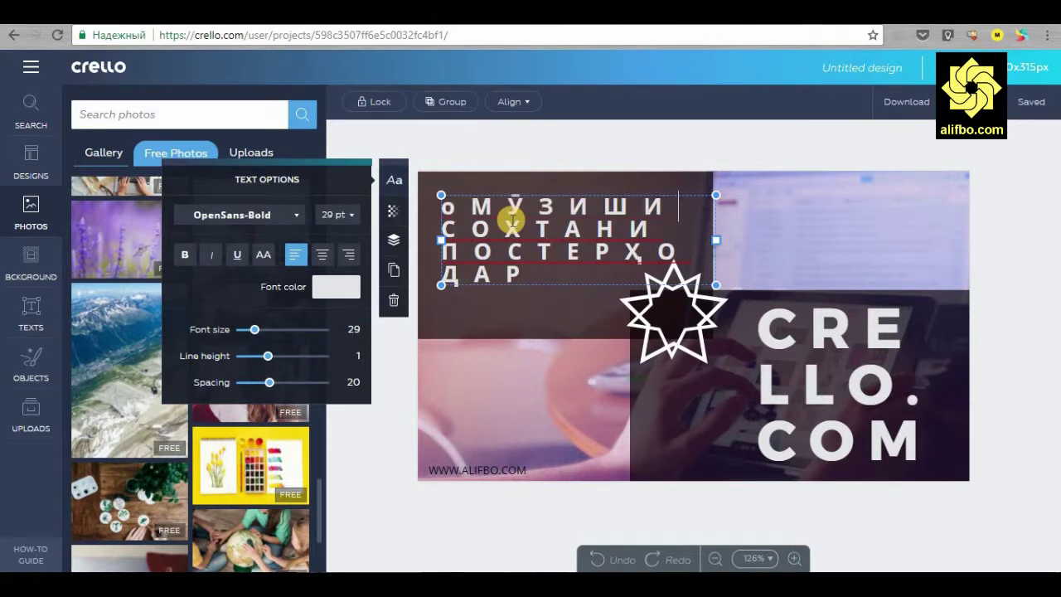
key(BackSpace)
key(BackSpace)
key(BackSpace)
key(BackSpace)
key(BackSpace)
key(BackSpace)
key(BackSpace)
text(ОМӮ)
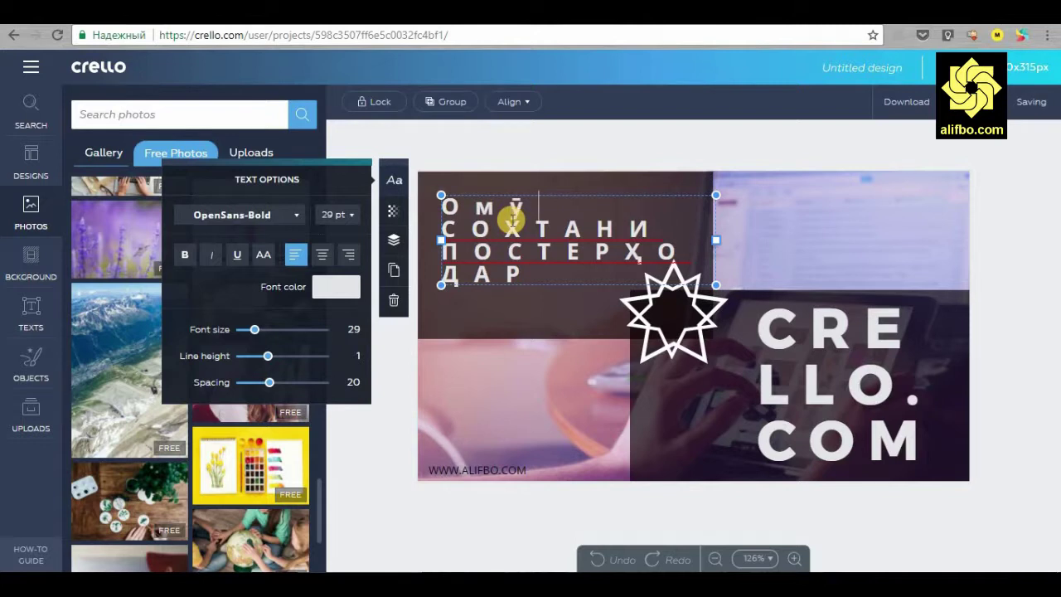
text(зиши виде)
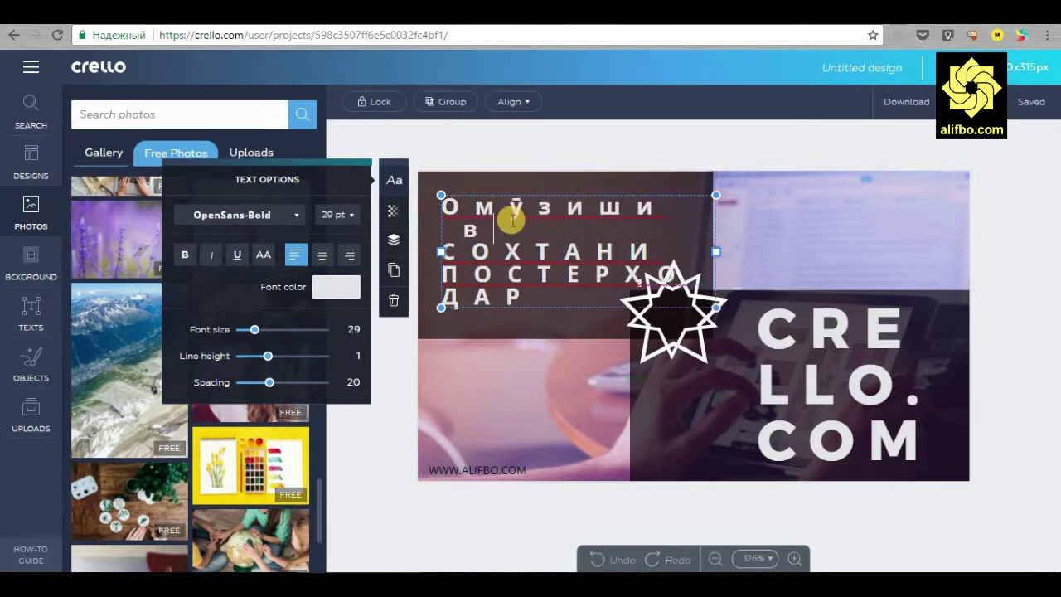
text(оии)
Set the heading text to 14 pt and reapply the OpenSans-Bold font
key(shift+Home)
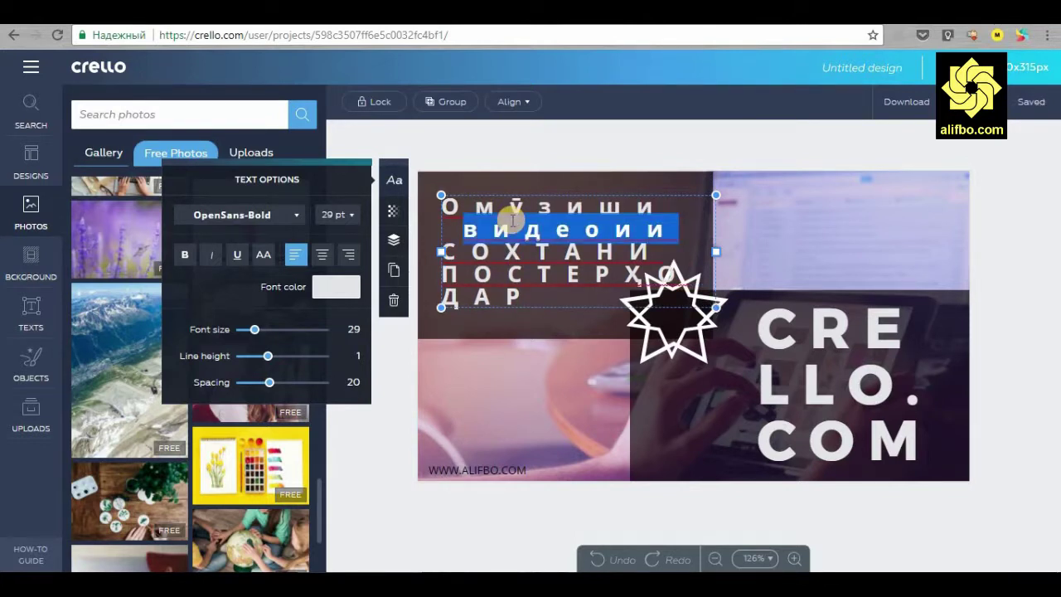
key(shift+Up)
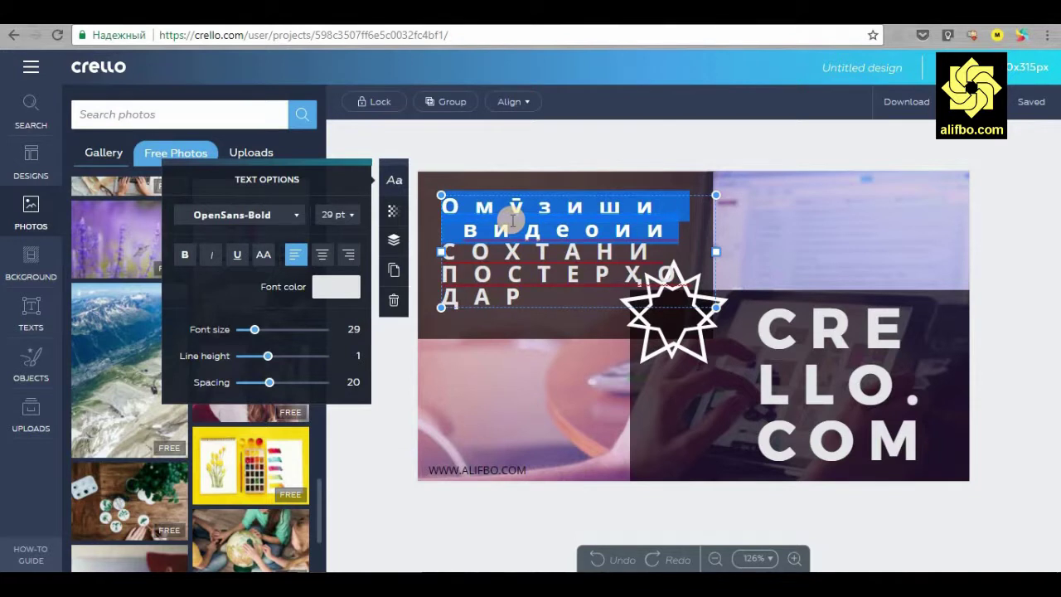
click(342, 215)
click(340, 261)
click(339, 215)
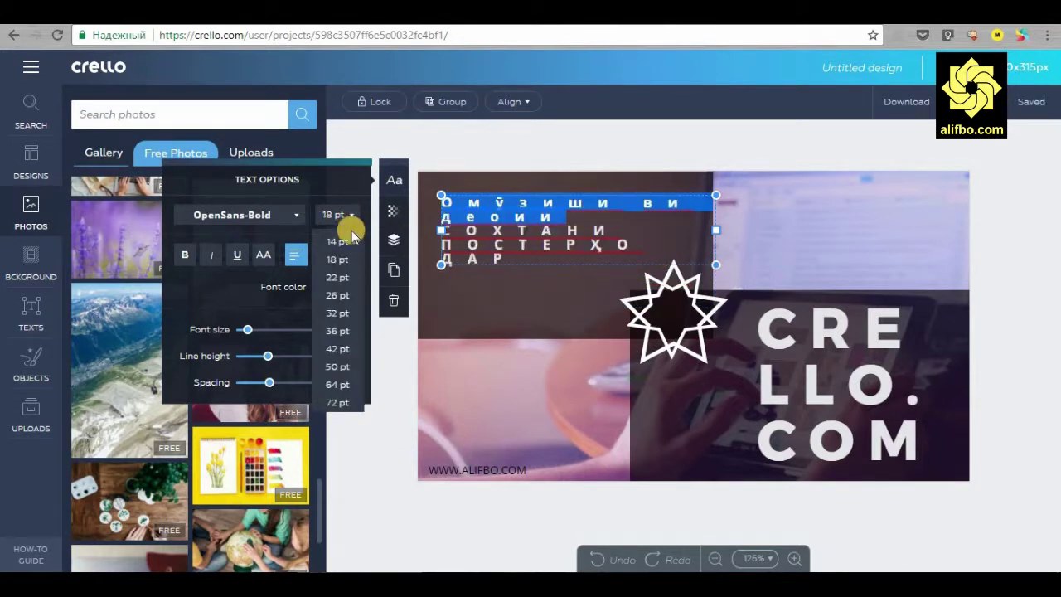
click(340, 242)
click(260, 215)
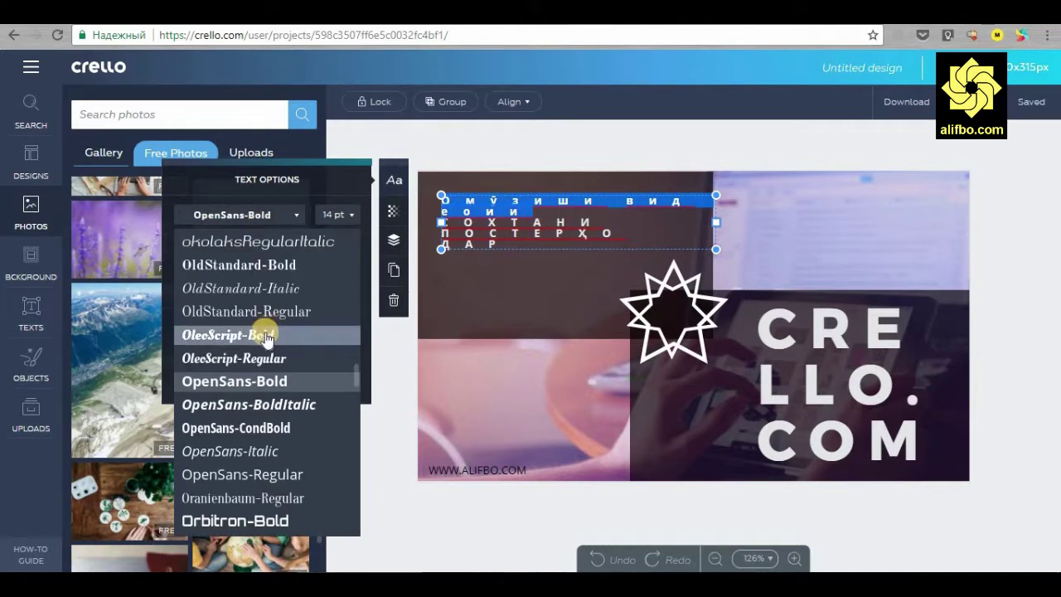
click(250, 386)
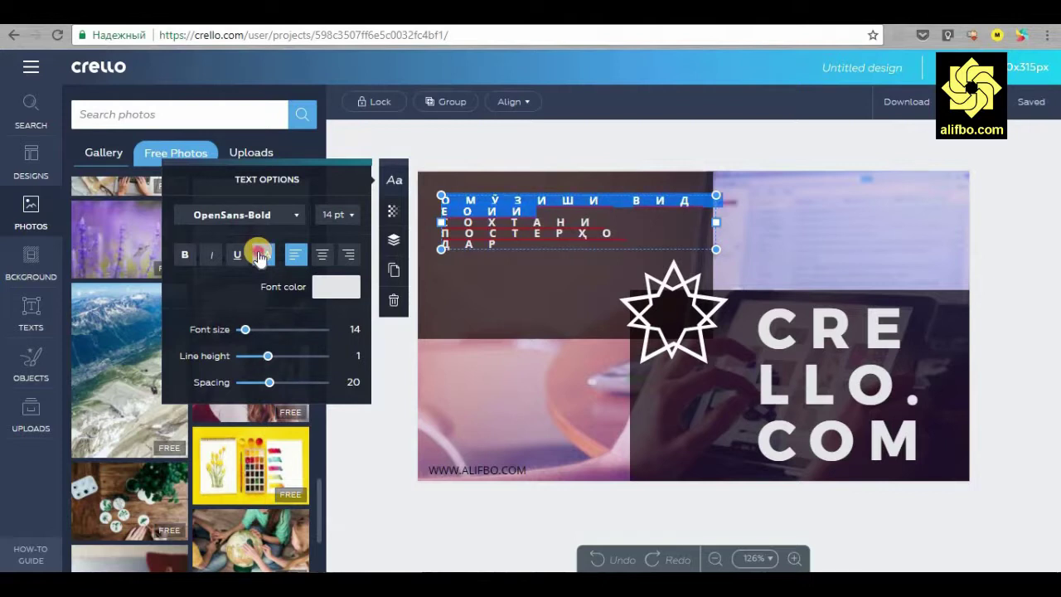
Make the heading text all capitals with a letter spacing of 8 and a font size of 20
click(261, 256)
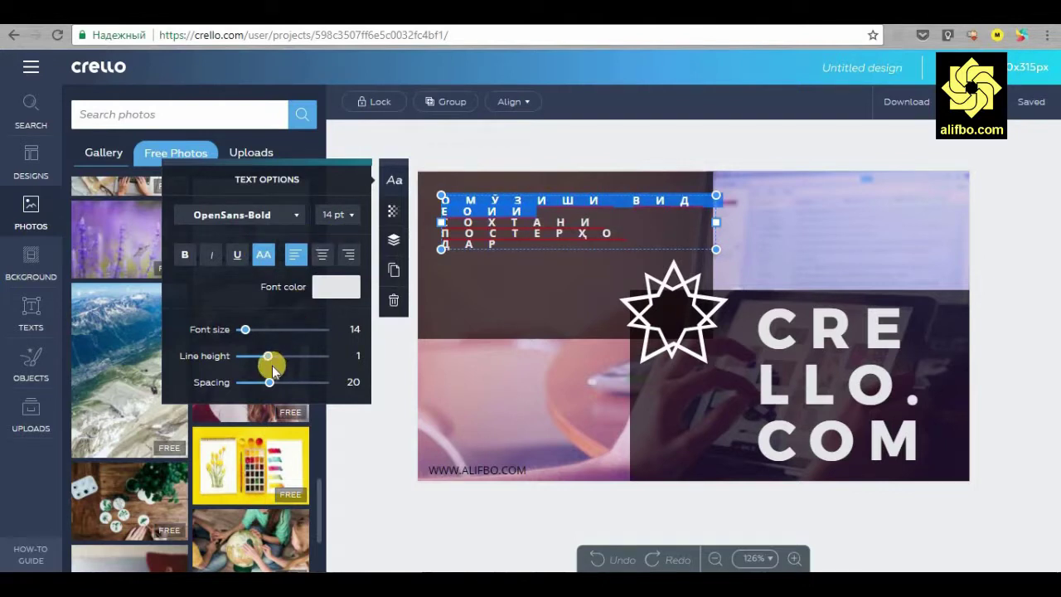
drag(264, 390, 258, 367)
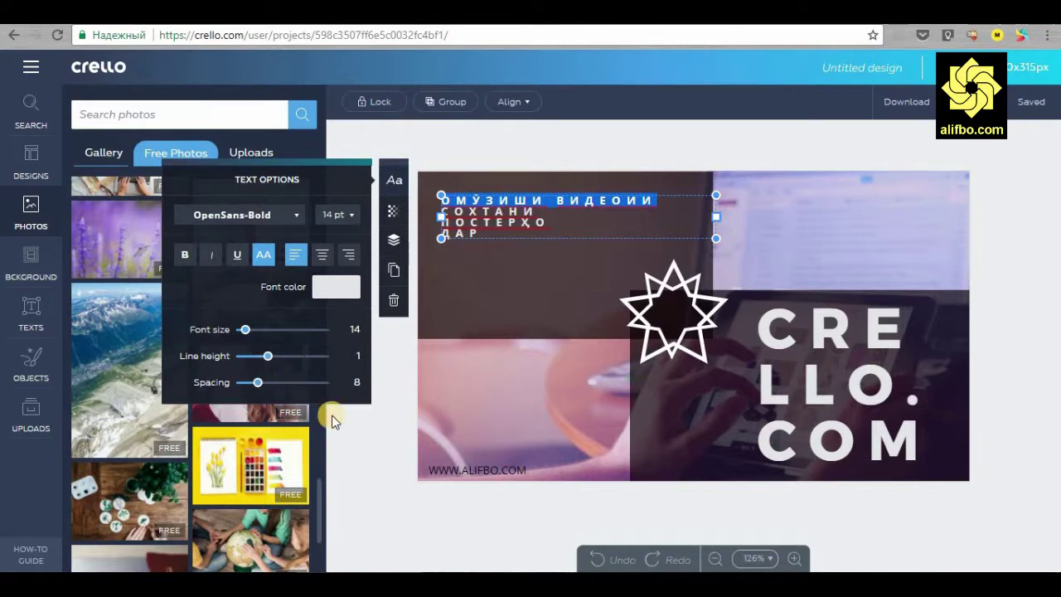
click(244, 331)
drag(244, 330, 245, 329)
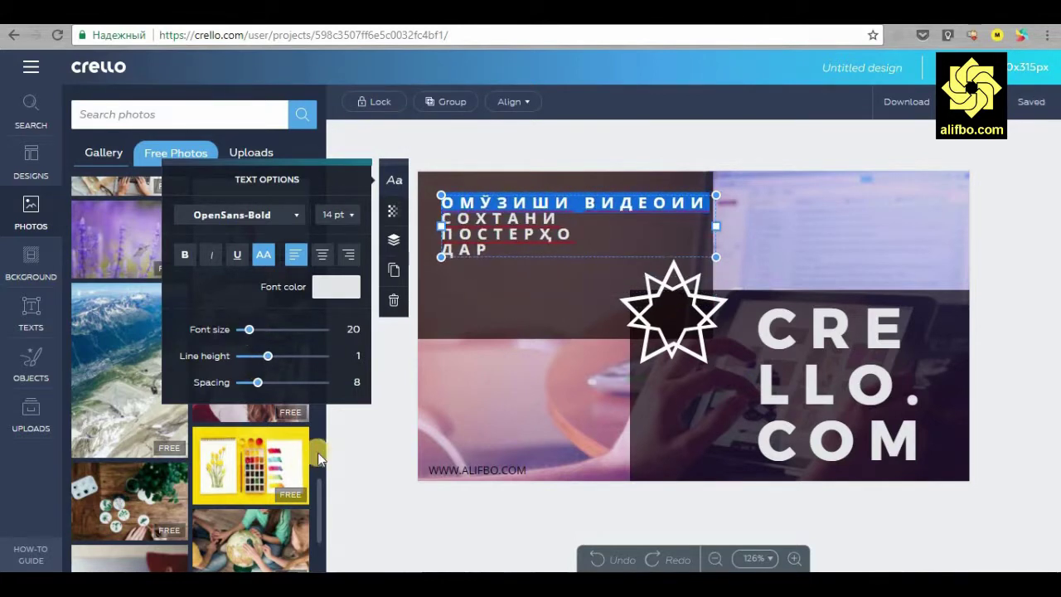
Cut the СОХТАНИ ПОСТЕРҲО ДАР lines out of the heading and move the remaining line to the top of the upper-left panel
drag(488, 249, 439, 218)
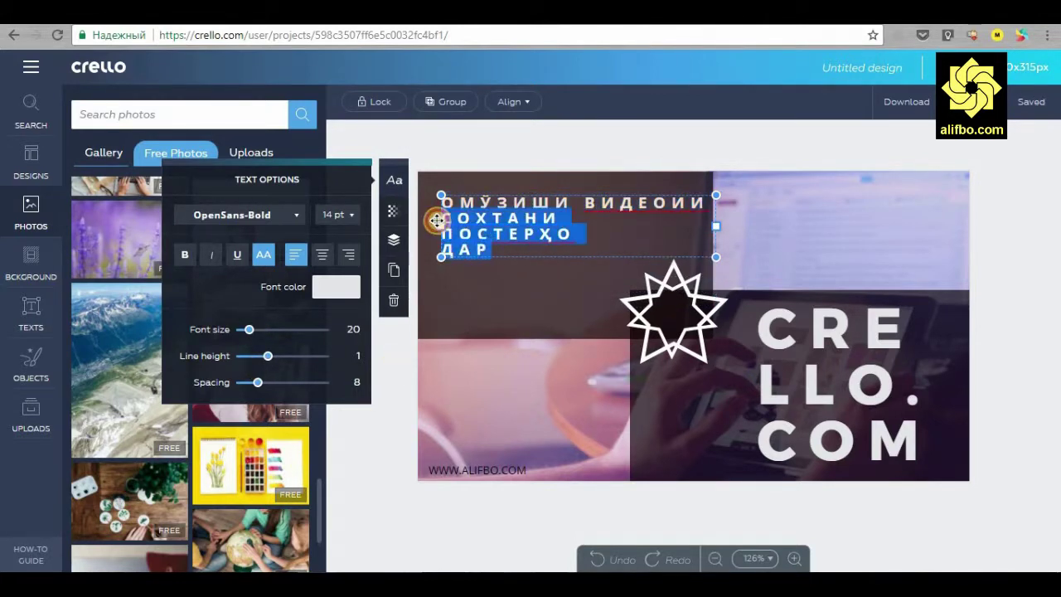
click(330, 214)
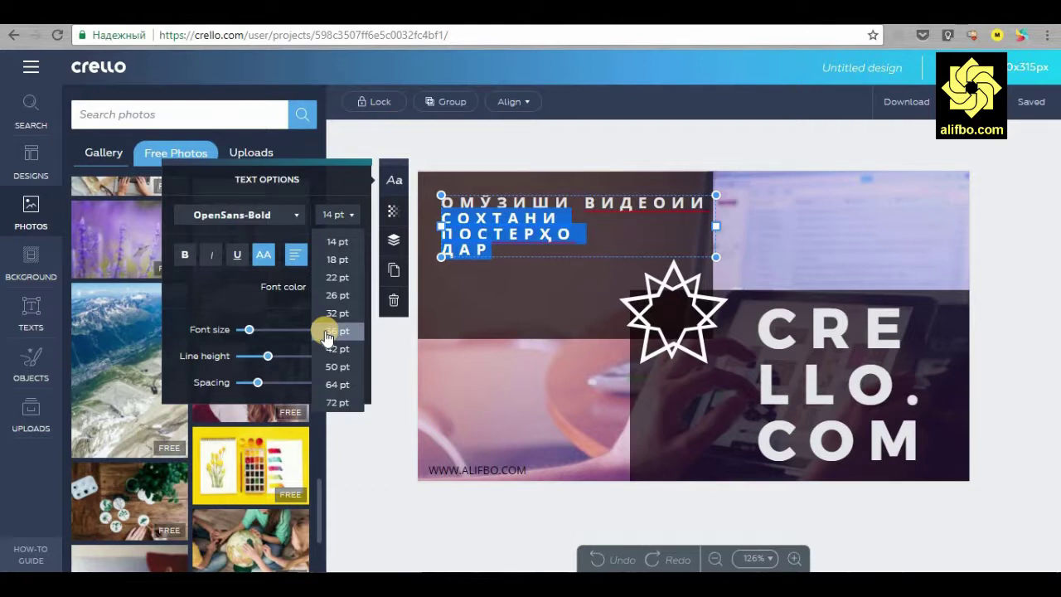
right_click(454, 234)
click(497, 256)
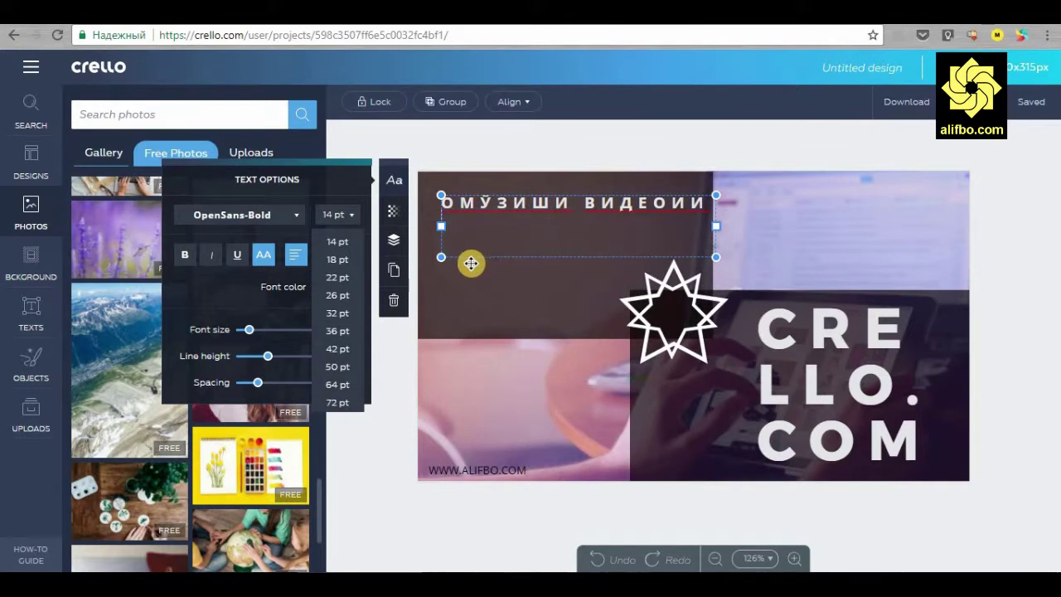
click(390, 394)
click(514, 184)
drag(542, 199, 528, 218)
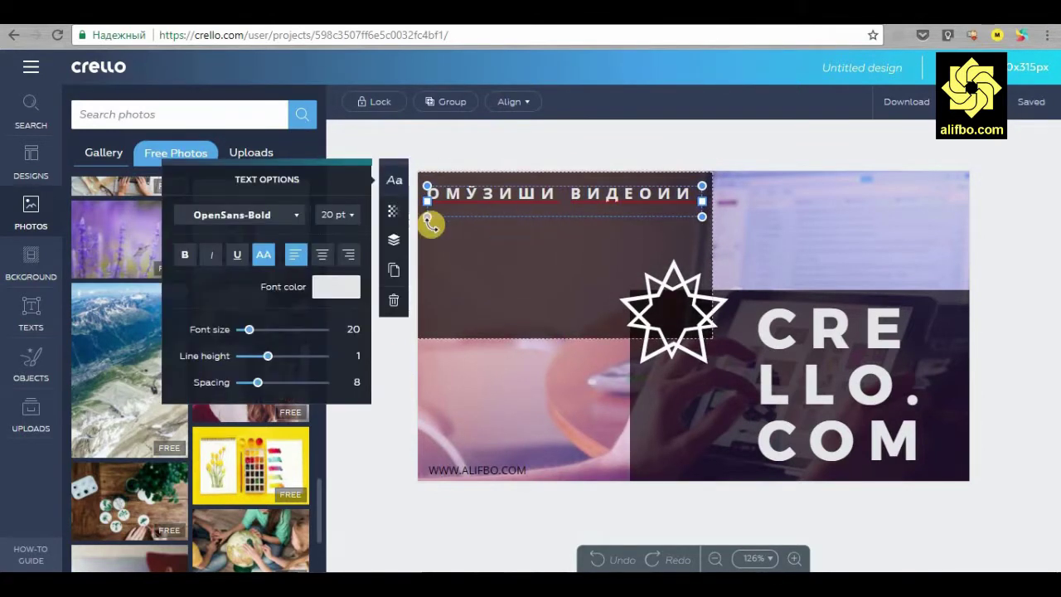
Duplicate the ОМӮЗИШИ ВИДЕОИИ text directly below itself and replace the copy's content with the cut СОХТАНИ ПОСТЕРҲО ДАР lines
click(394, 270)
drag(541, 228, 533, 243)
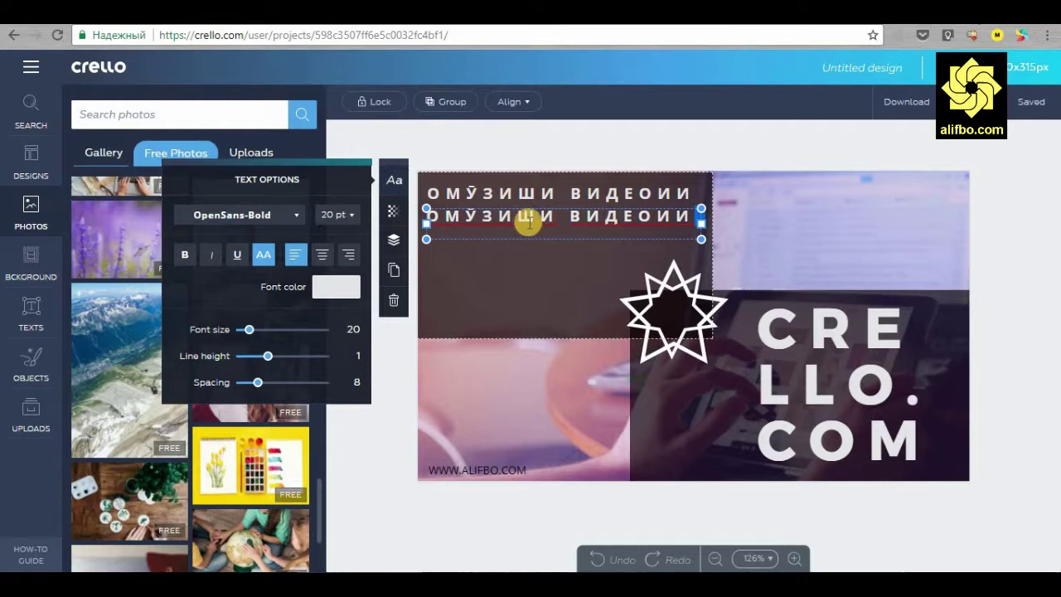
double_click(647, 218)
key(ctrl+v)
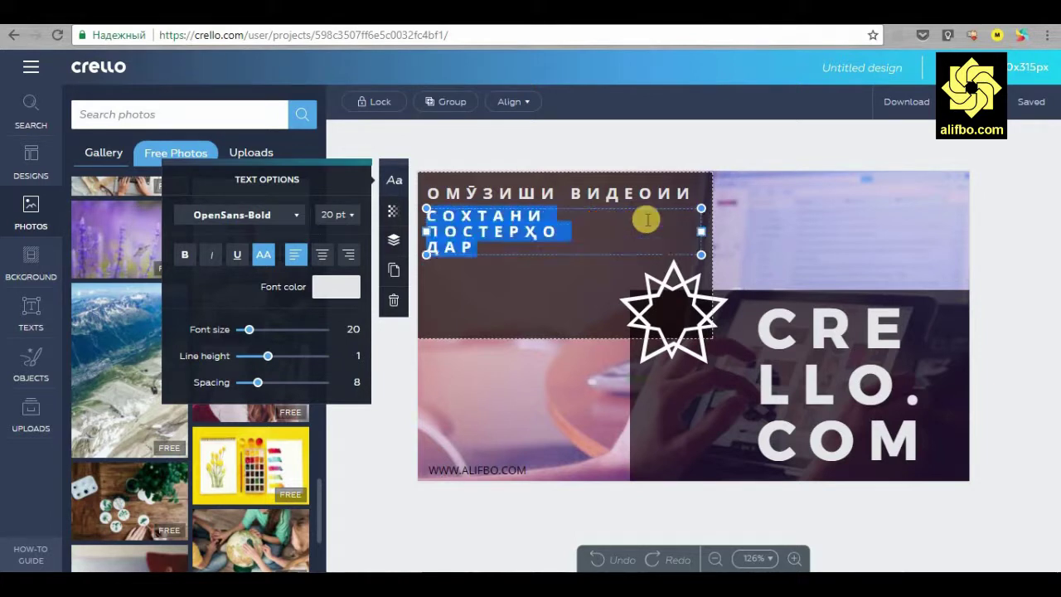
Set the font size of the СОХТАНИ ПОСТЕРҲО ДАР text to 42 pt and deselect it
click(338, 214)
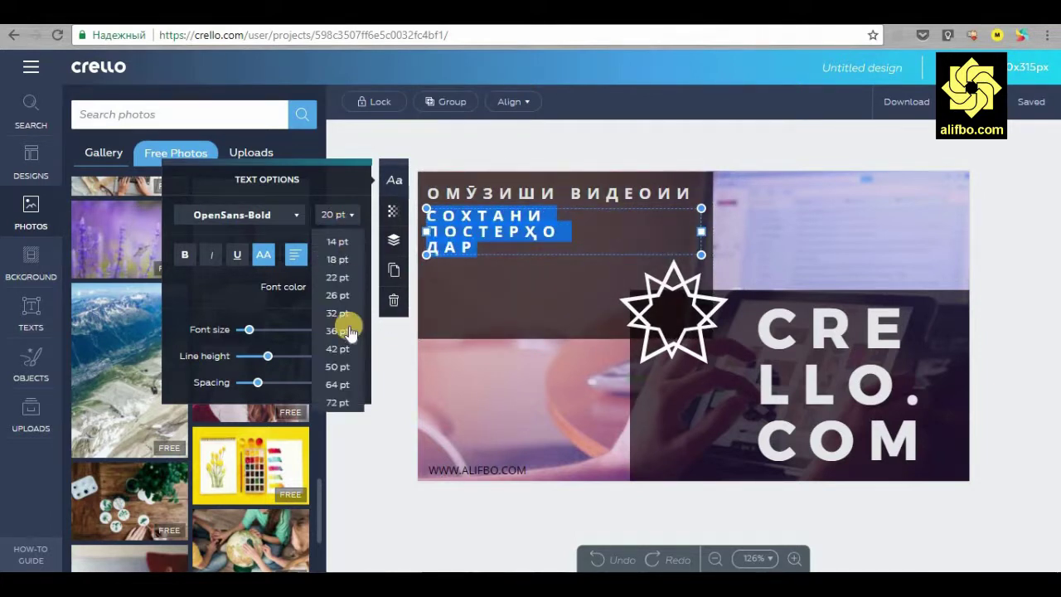
click(343, 352)
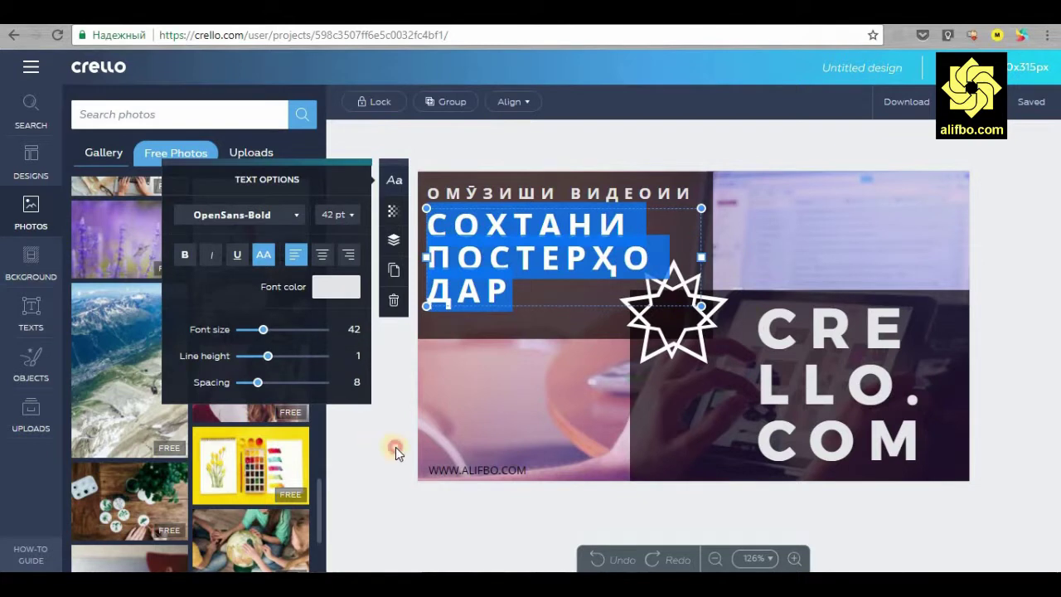
click(395, 447)
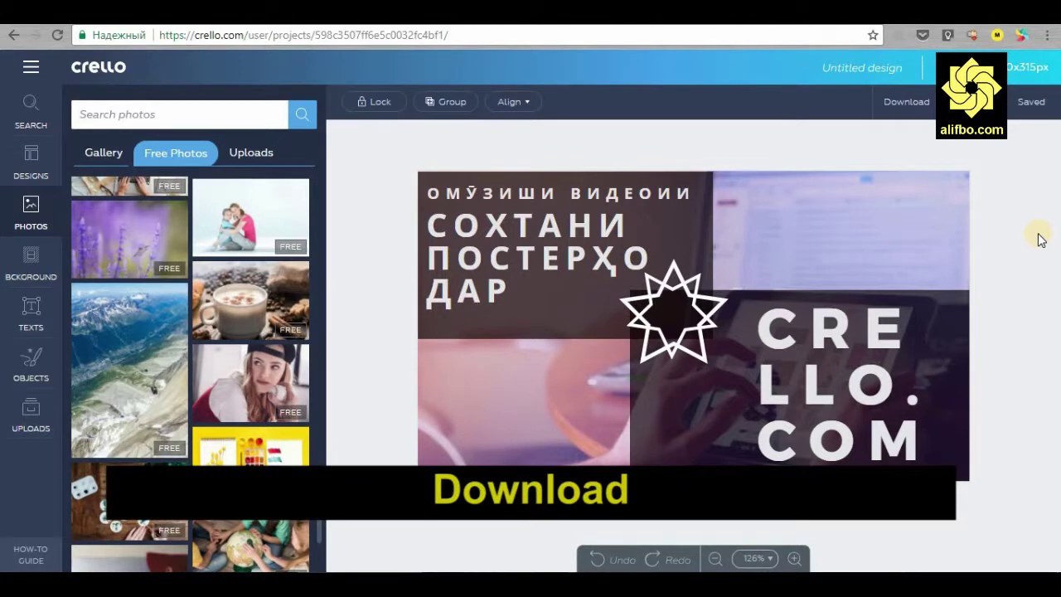
Download the design as a JPG and check the downloaded Untitled design.jpg enlarged in the image viewer
click(900, 103)
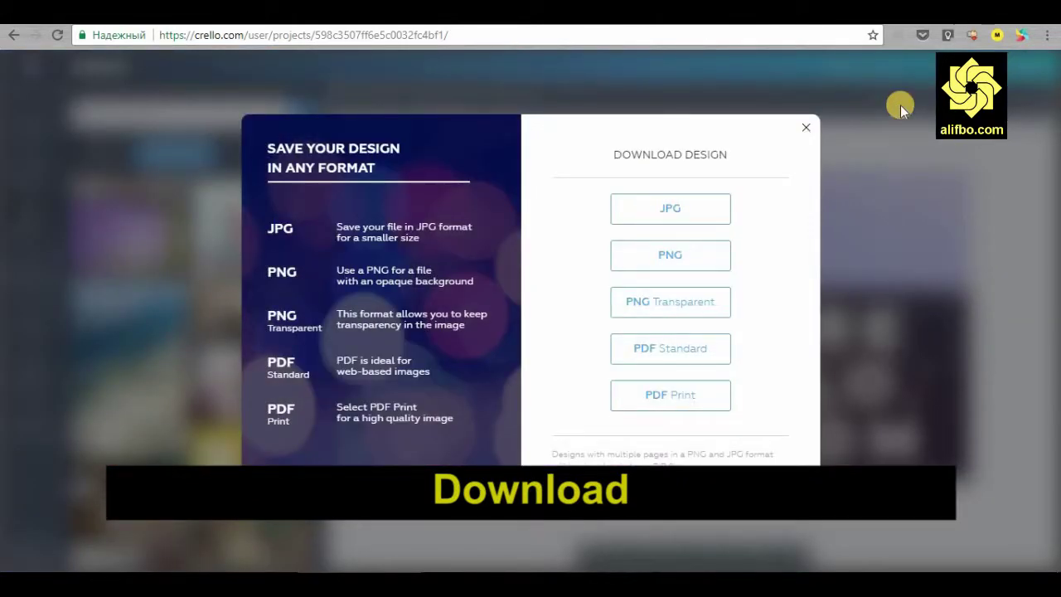
click(687, 210)
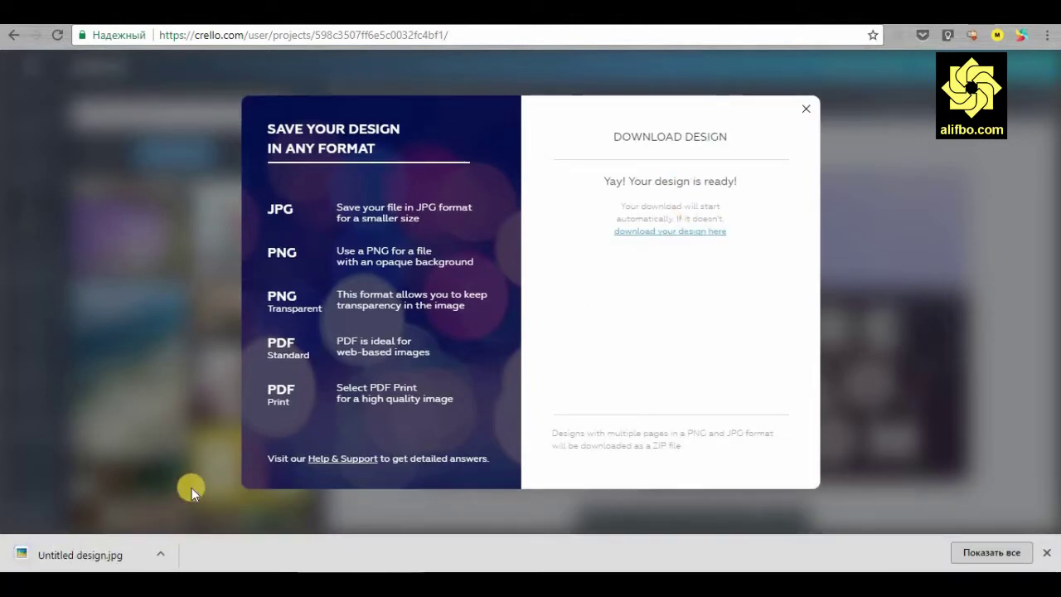
click(80, 556)
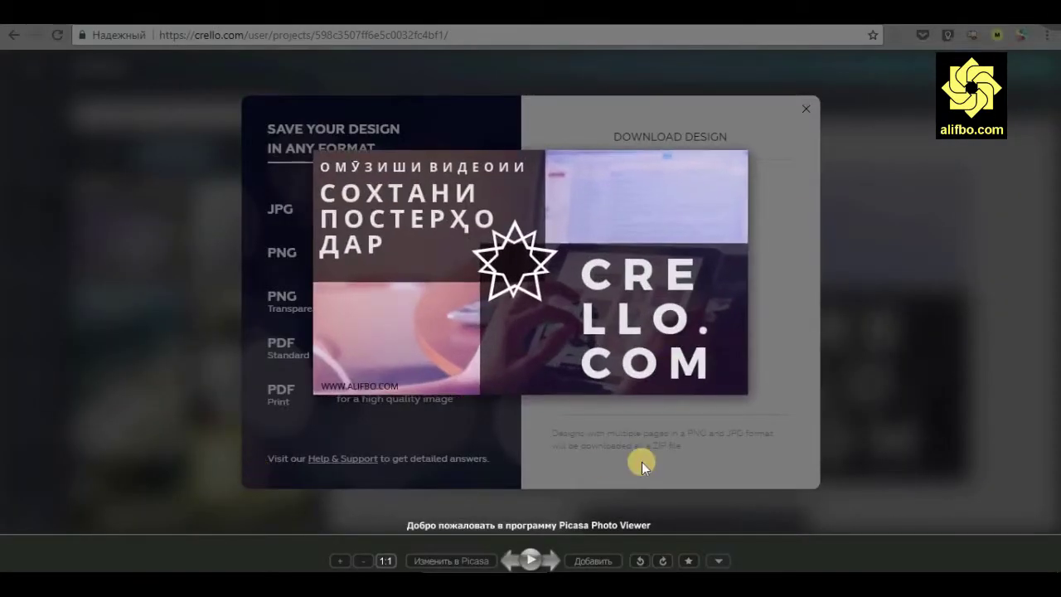
scroll(569, 248, up, 2)
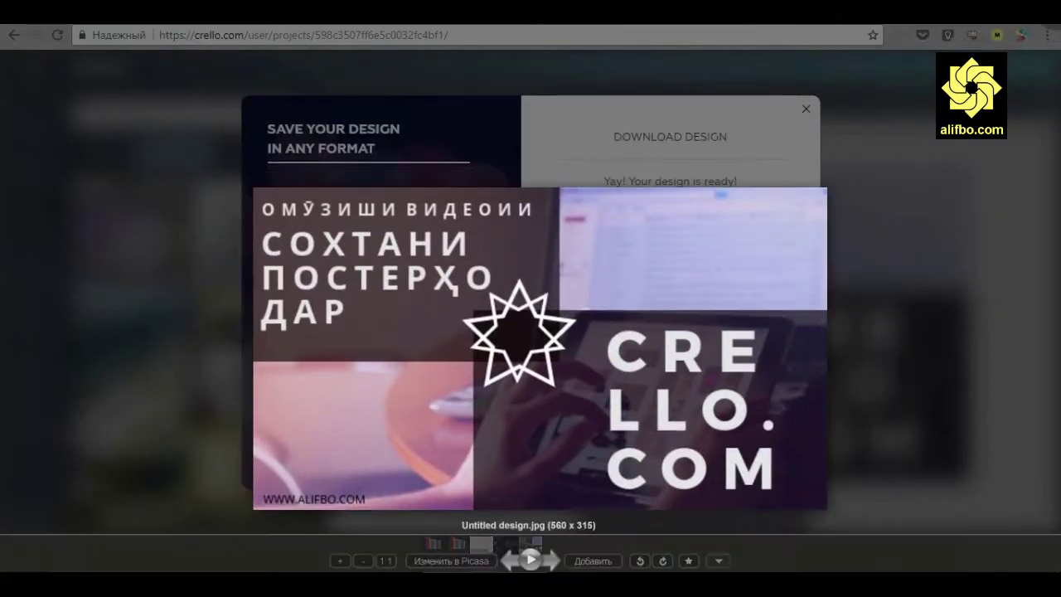
click(840, 94)
click(806, 127)
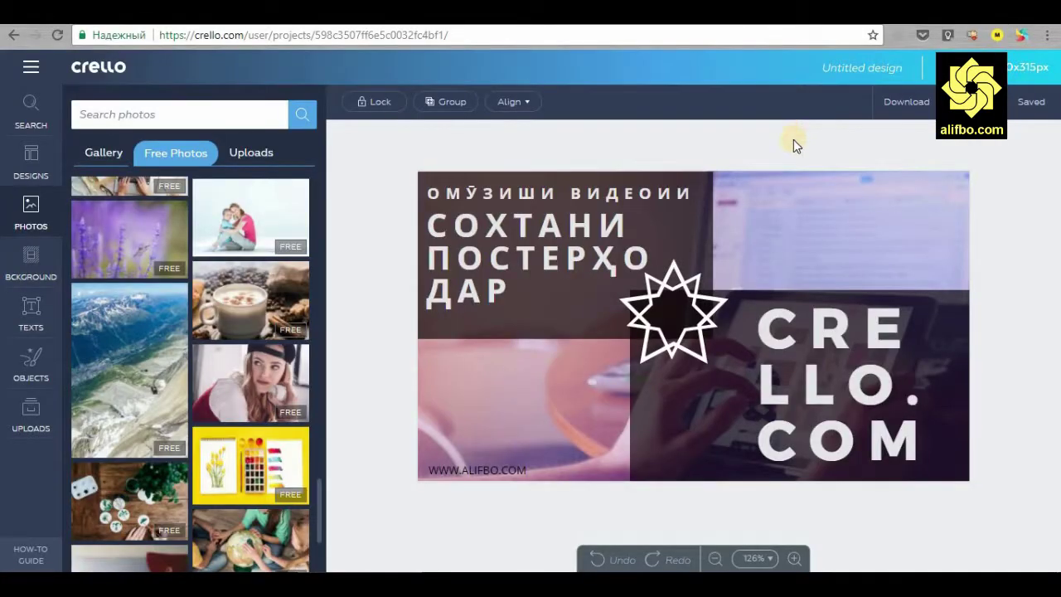
Rename the design as Сохтани постерҳо
click(874, 70)
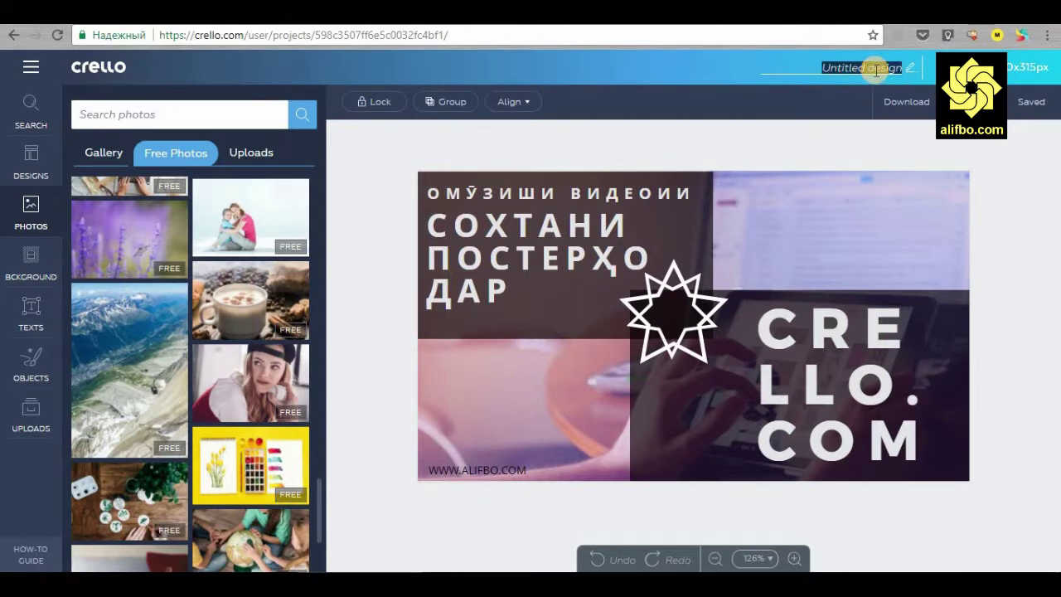
text(xxхтани постерҳо)
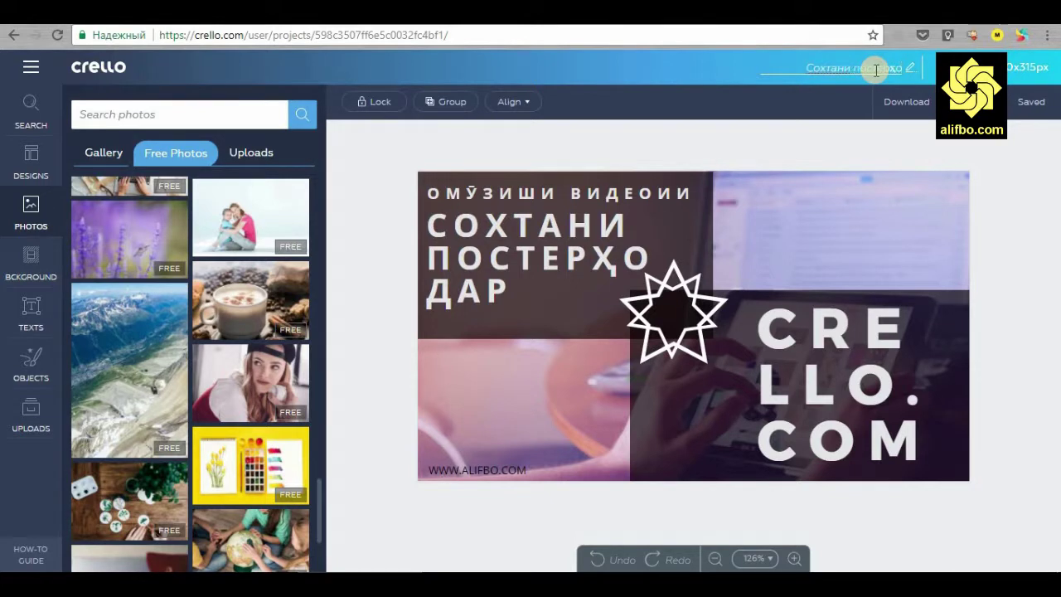
key(Return)
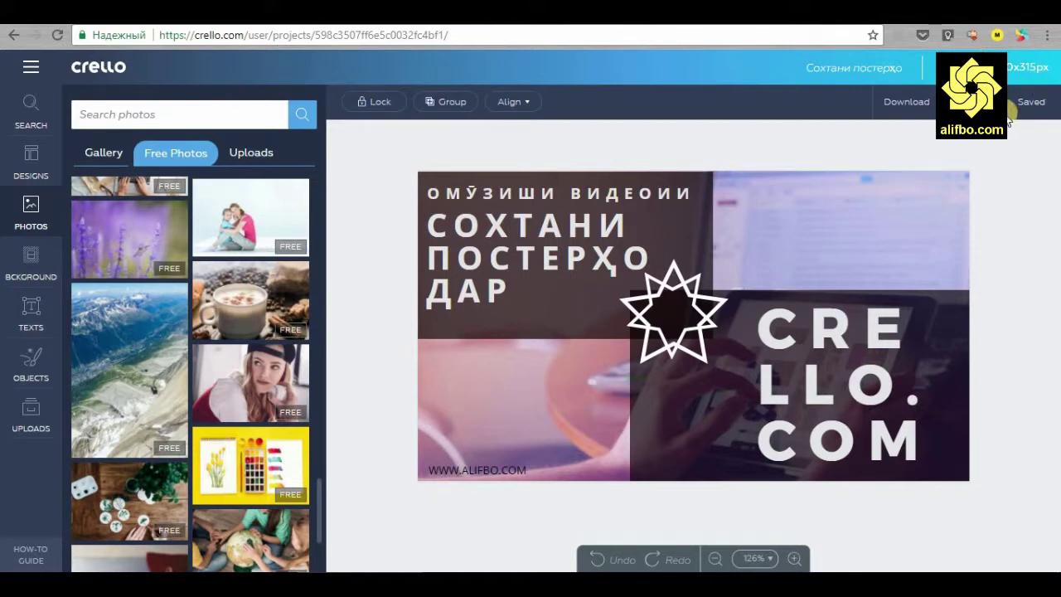
Download the design as a PNG, check the downloaded image in the image viewer, and close the download dialog
click(904, 100)
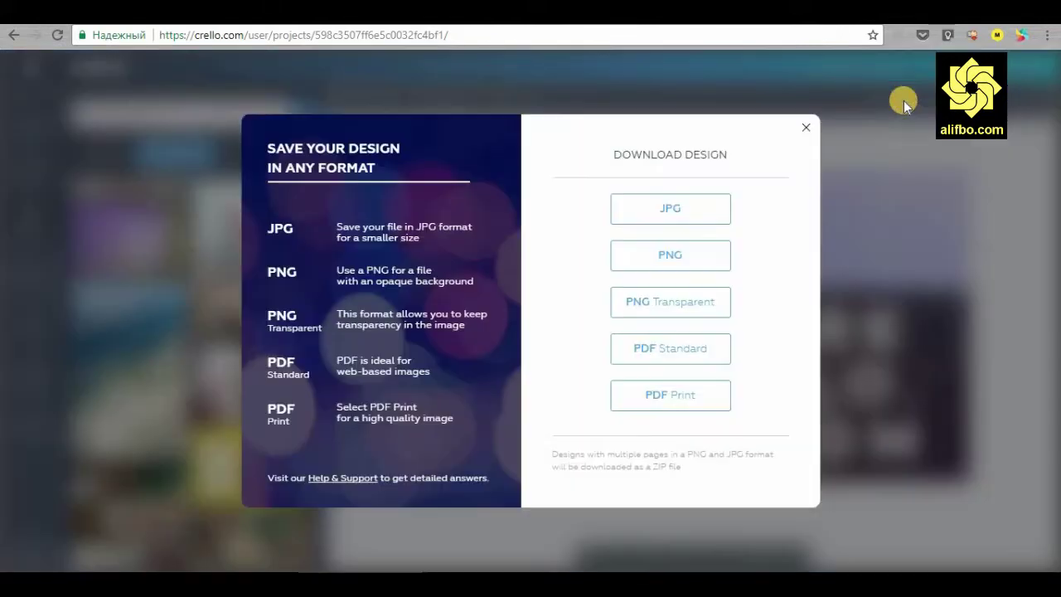
click(689, 267)
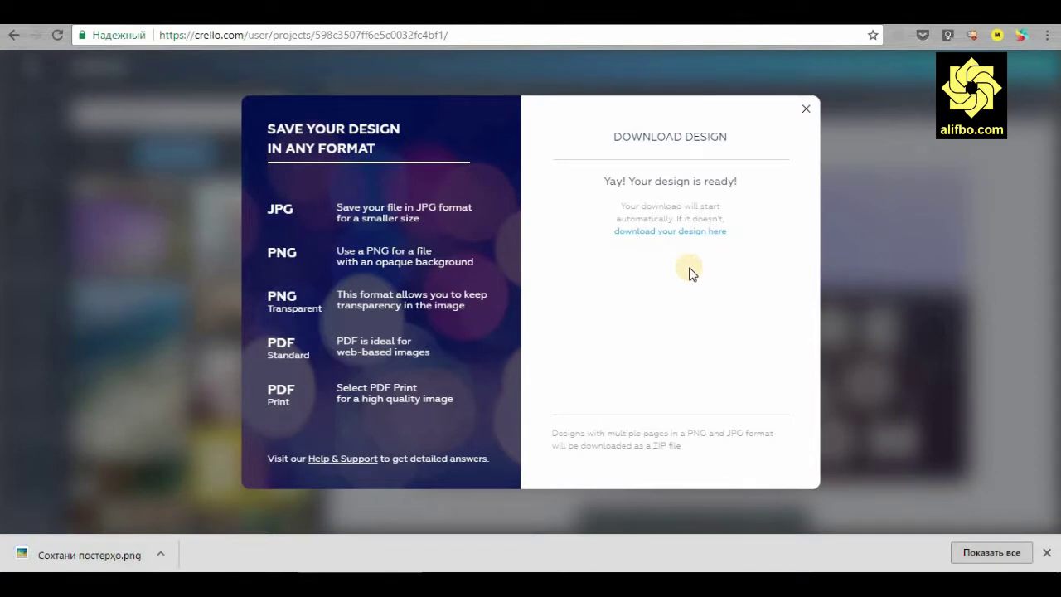
click(77, 547)
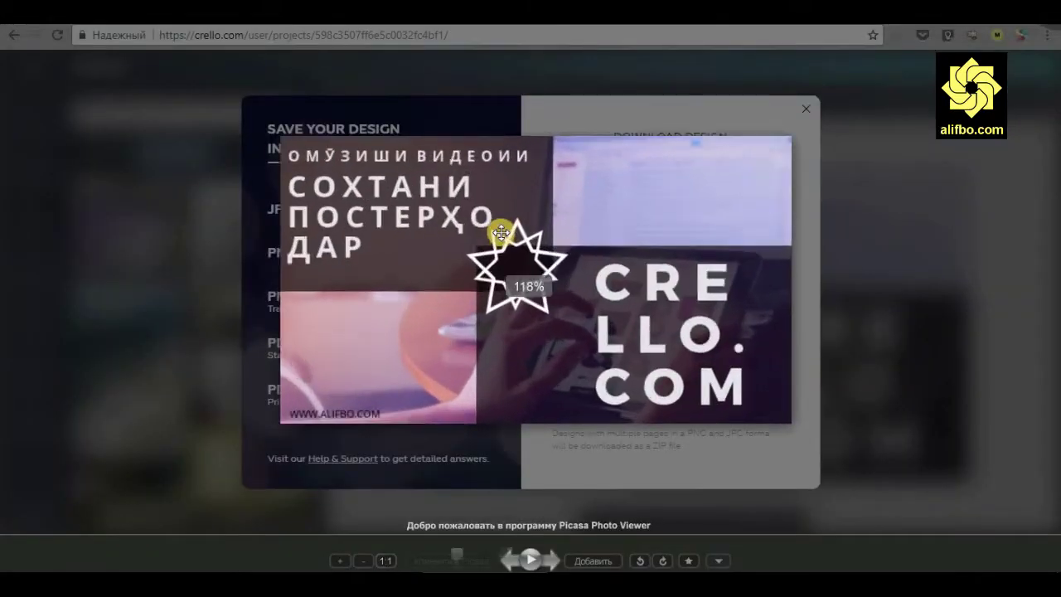
key(Escape)
click(808, 114)
Copy the design's shareable link from the share options and close the share dialog
click(969, 101)
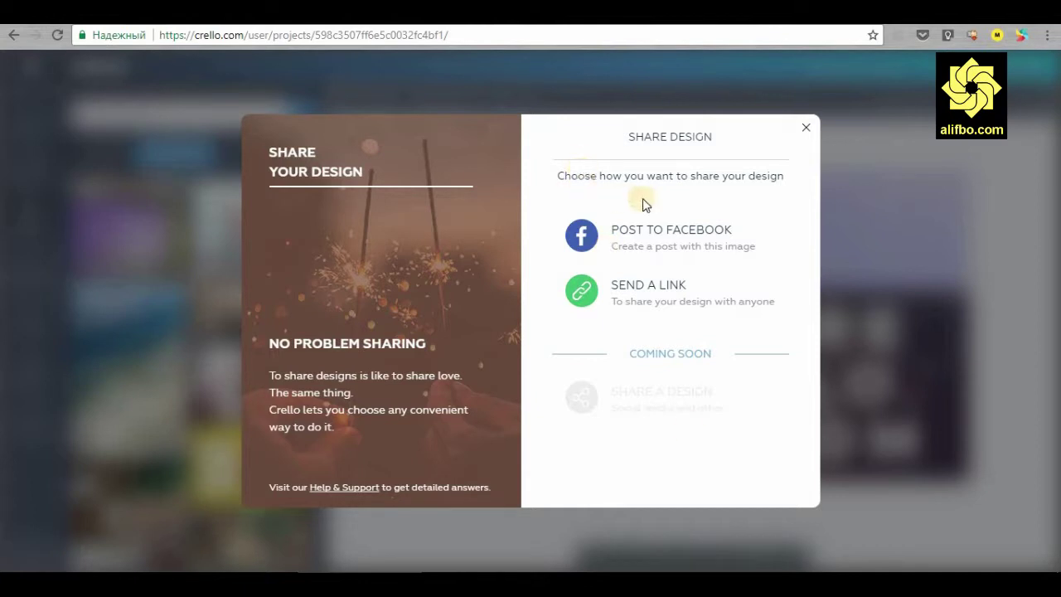
click(635, 298)
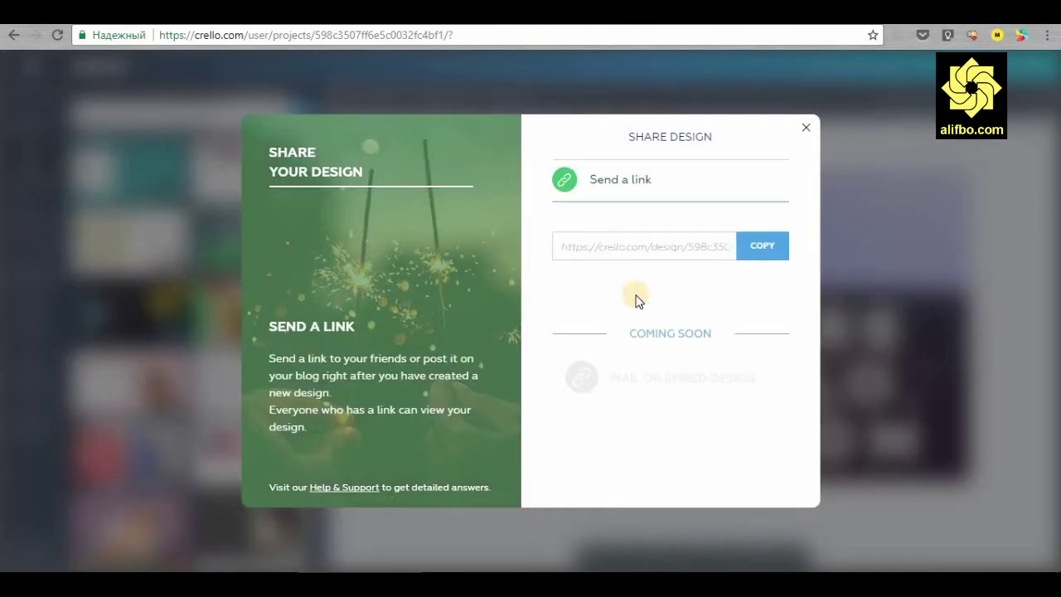
click(741, 366)
click(762, 246)
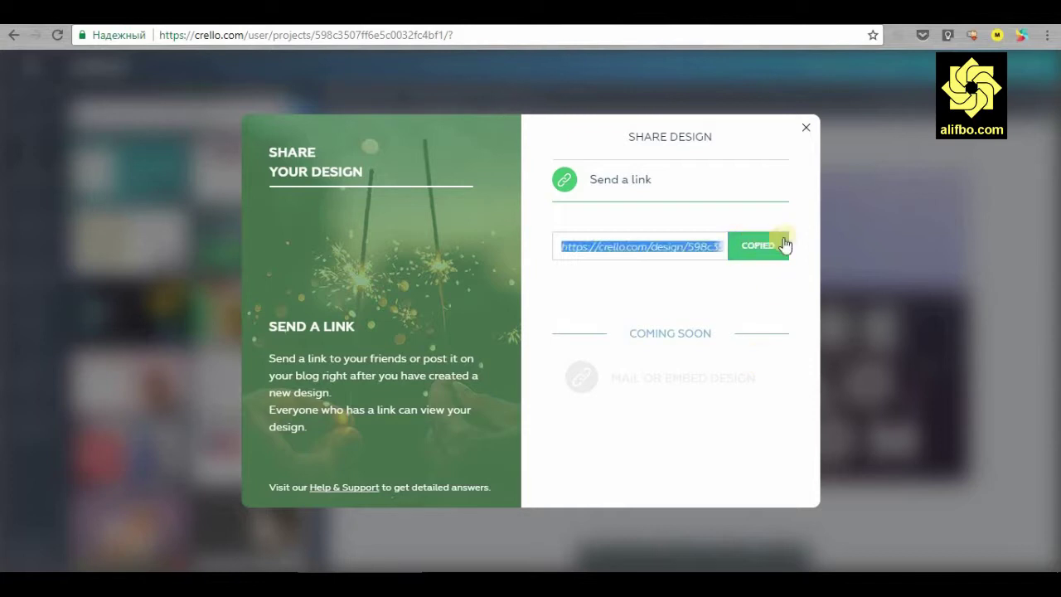
click(806, 128)
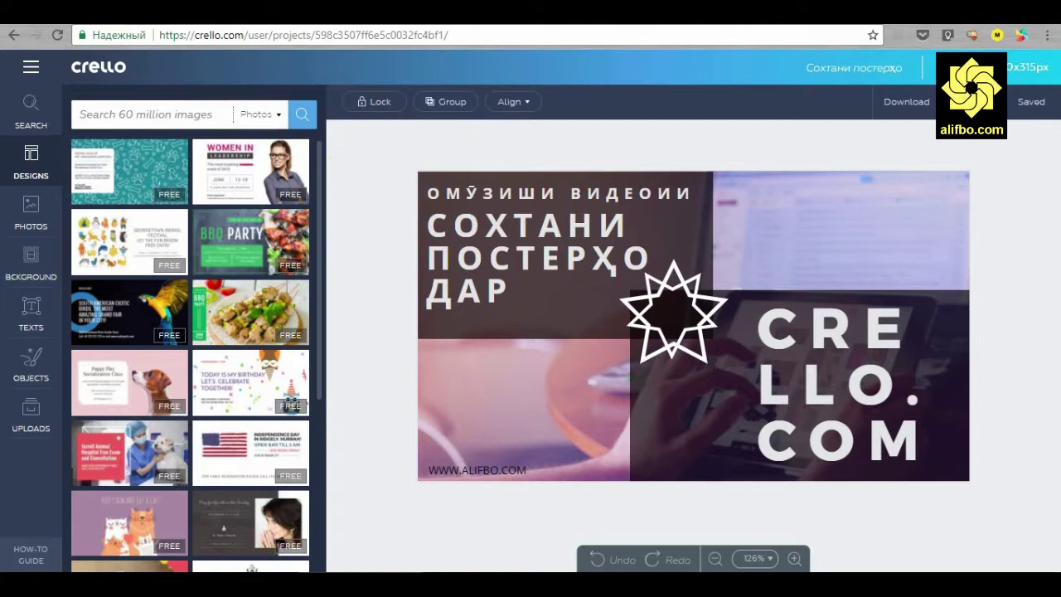
Open the new post page of the alifbo.com WordPress site in a separate browser tab
click(203, 31)
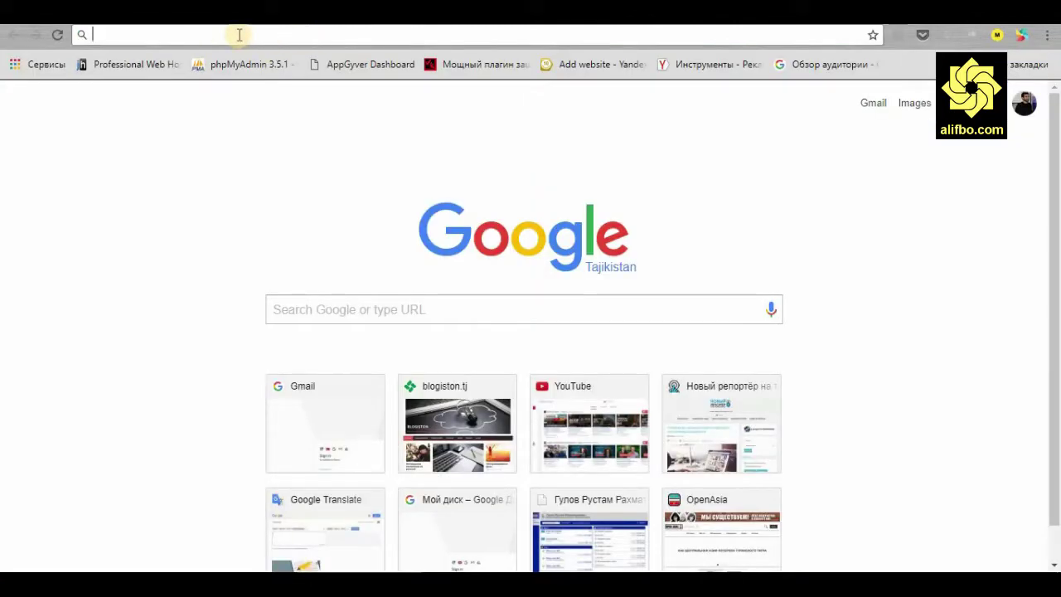
text(alifbo.com)
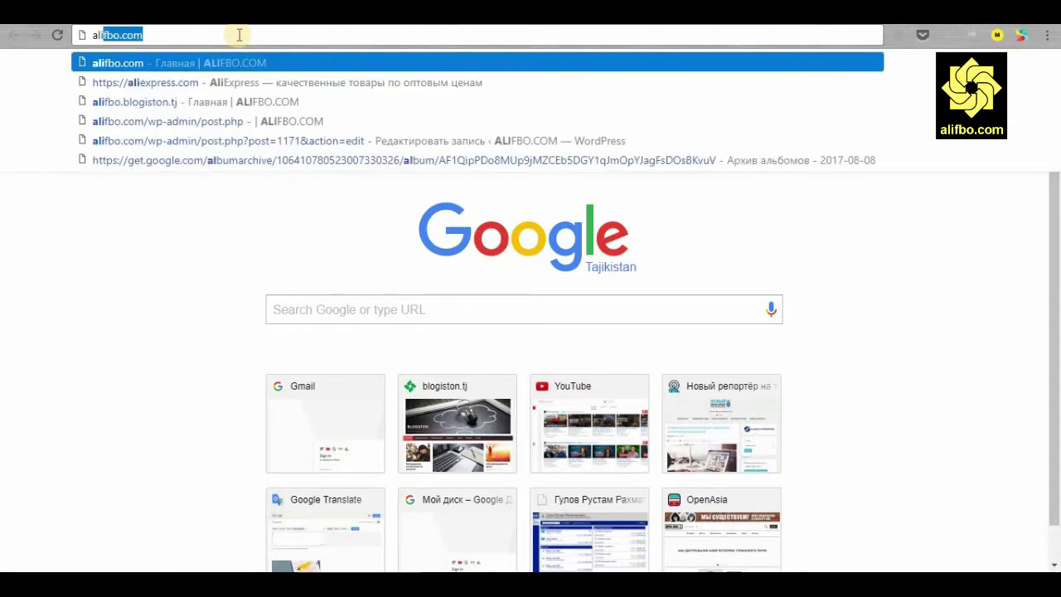
key(Return)
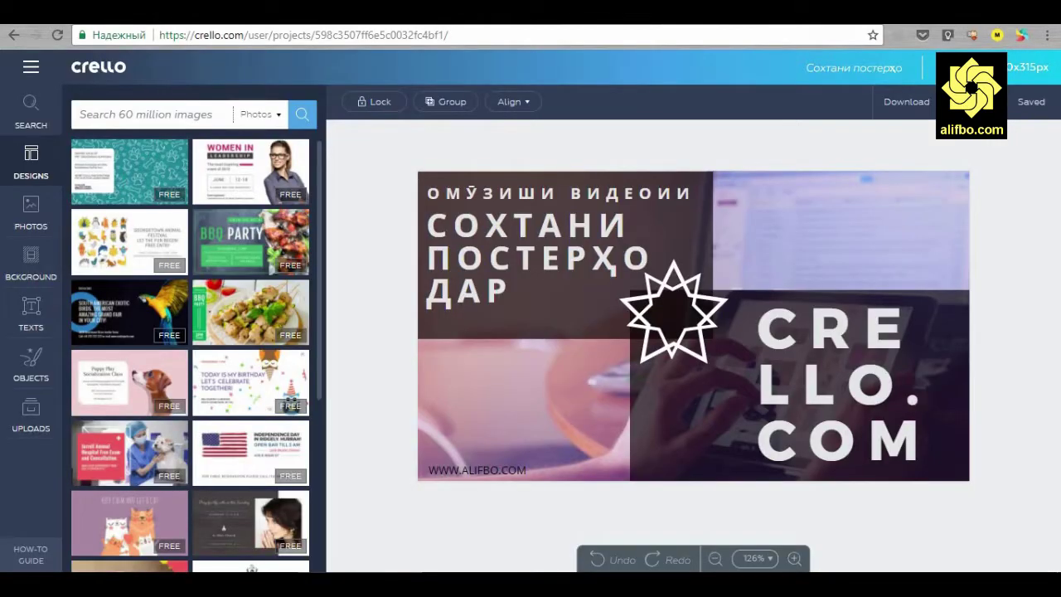
Shrink the browser window, open the downloads list, and copy Сохтани постерҳо.png and Untitled design.jpg onto the desktop
drag(453, 16, 567, 89)
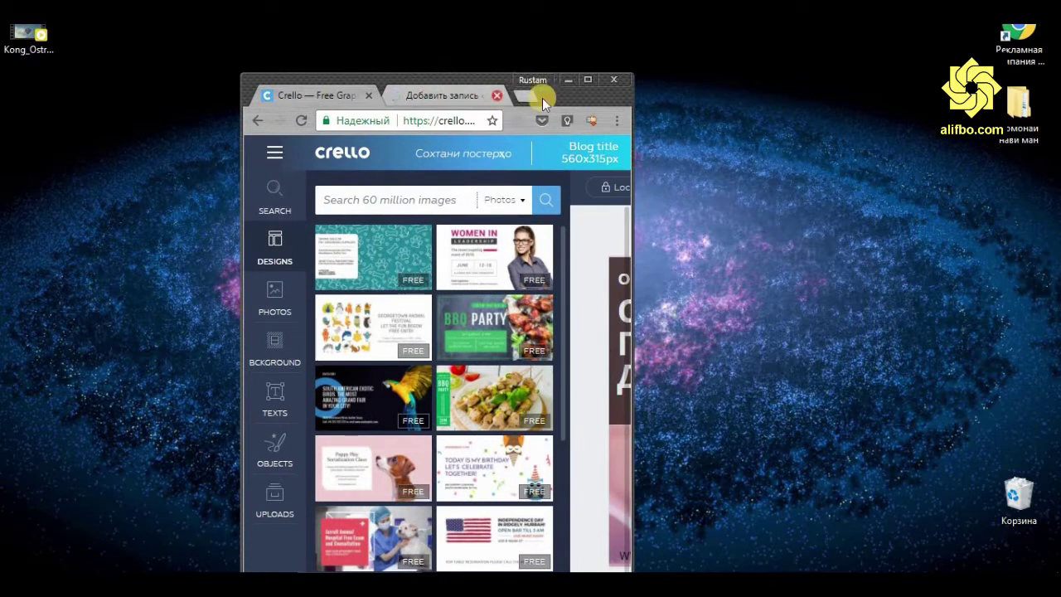
click(528, 97)
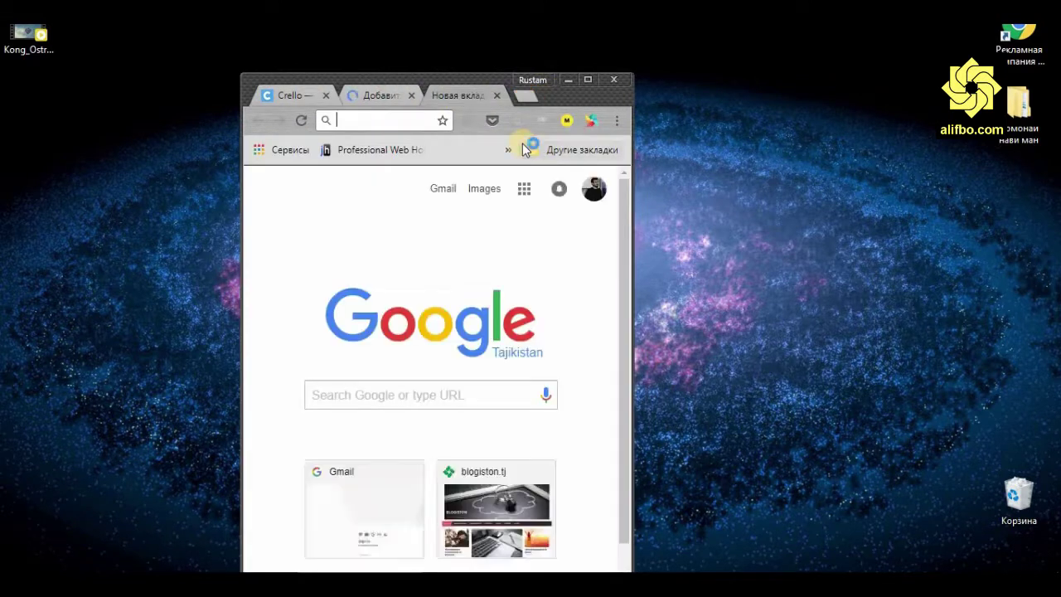
key(ctrl+j)
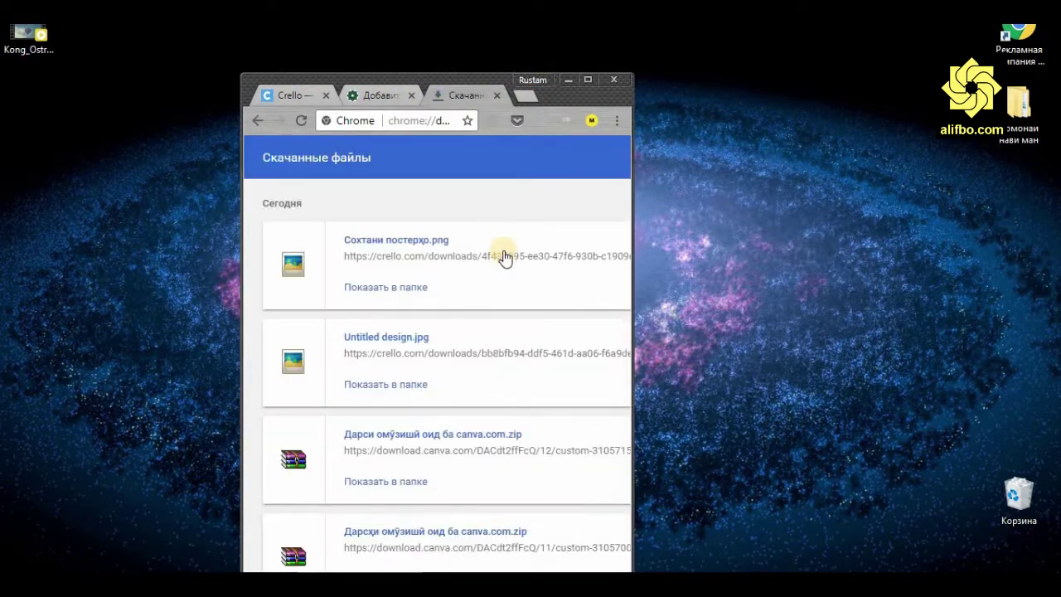
drag(300, 264, 785, 112)
drag(295, 362, 726, 107)
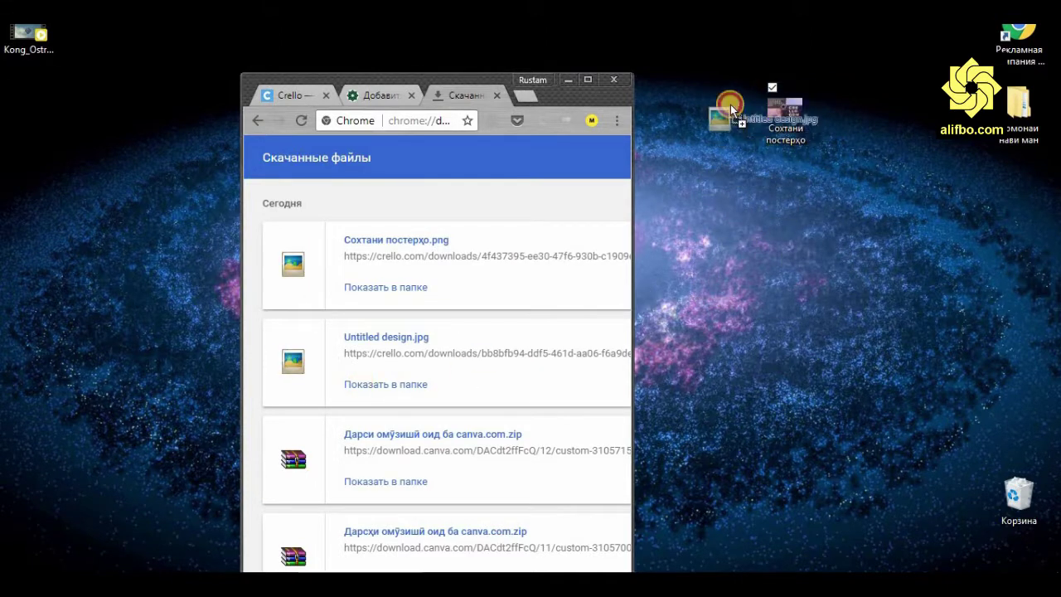
drag(734, 48, 742, 116)
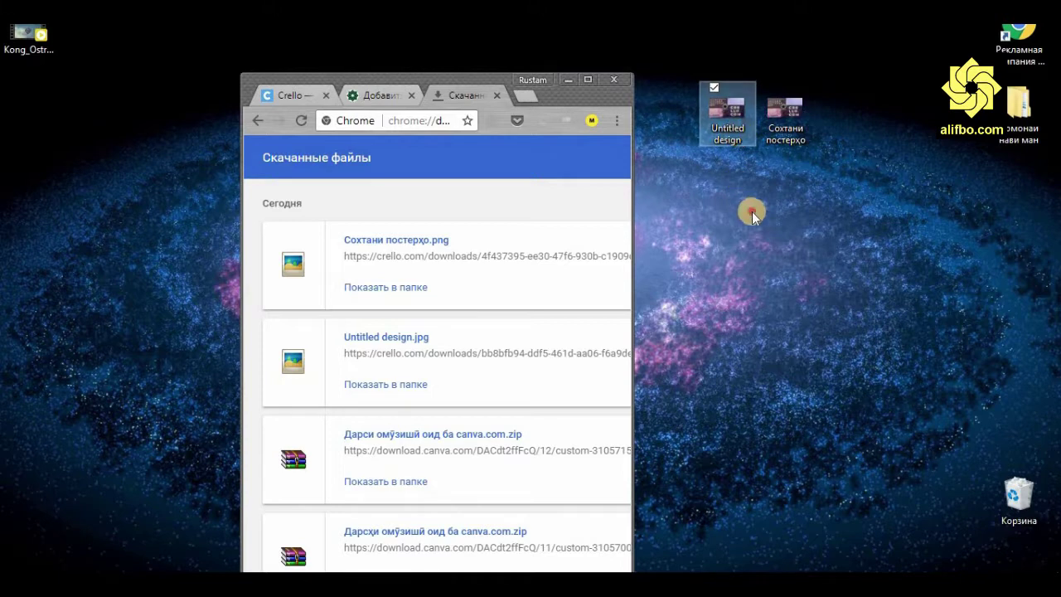
Compare the file type, dimensions and size of the two desktop images, and maximize the browser window again
click(771, 115)
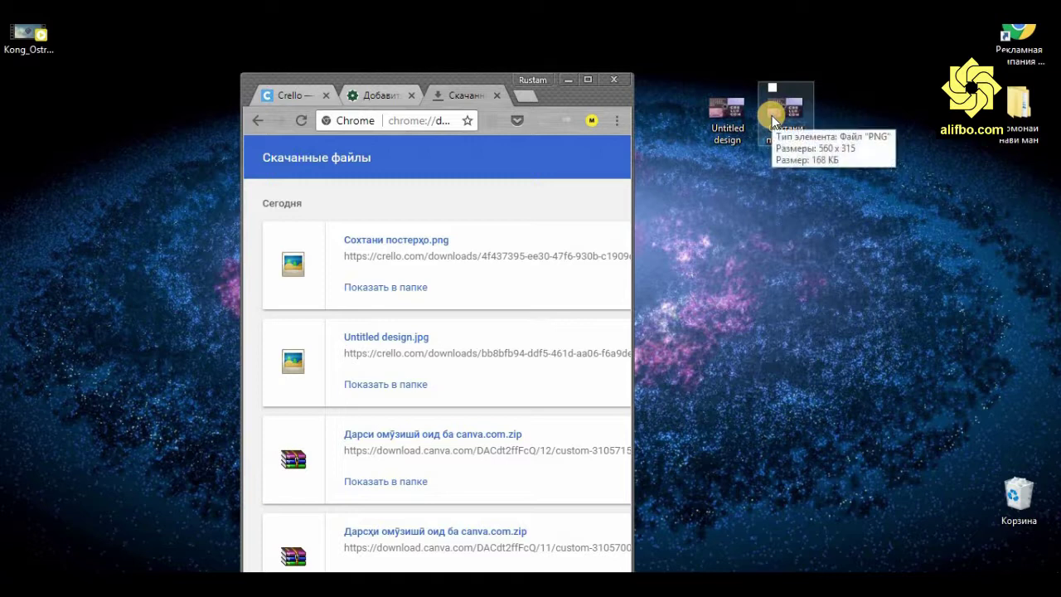
click(732, 121)
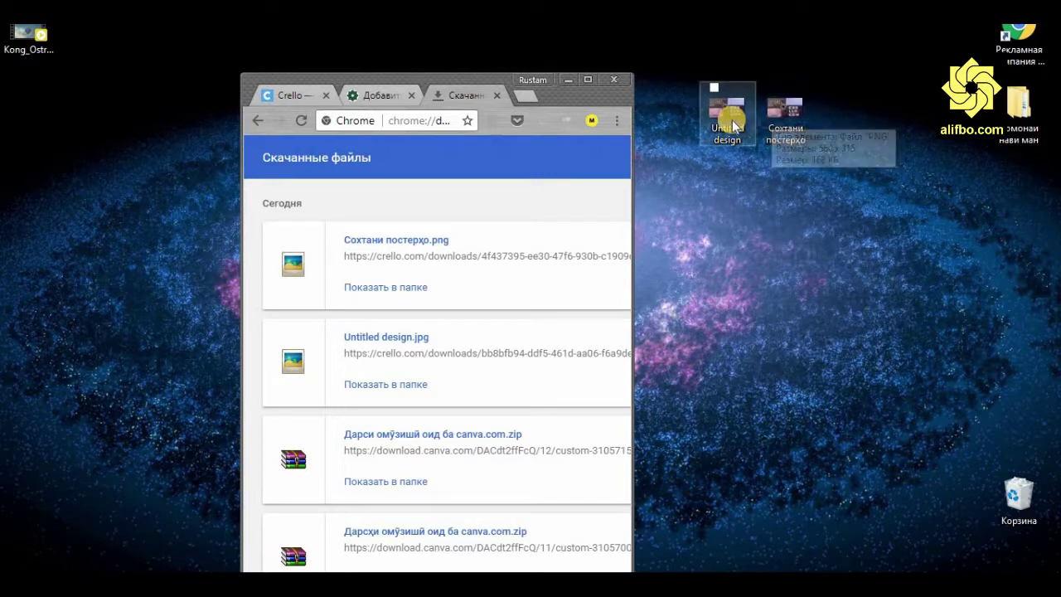
mouse_move(733, 124)
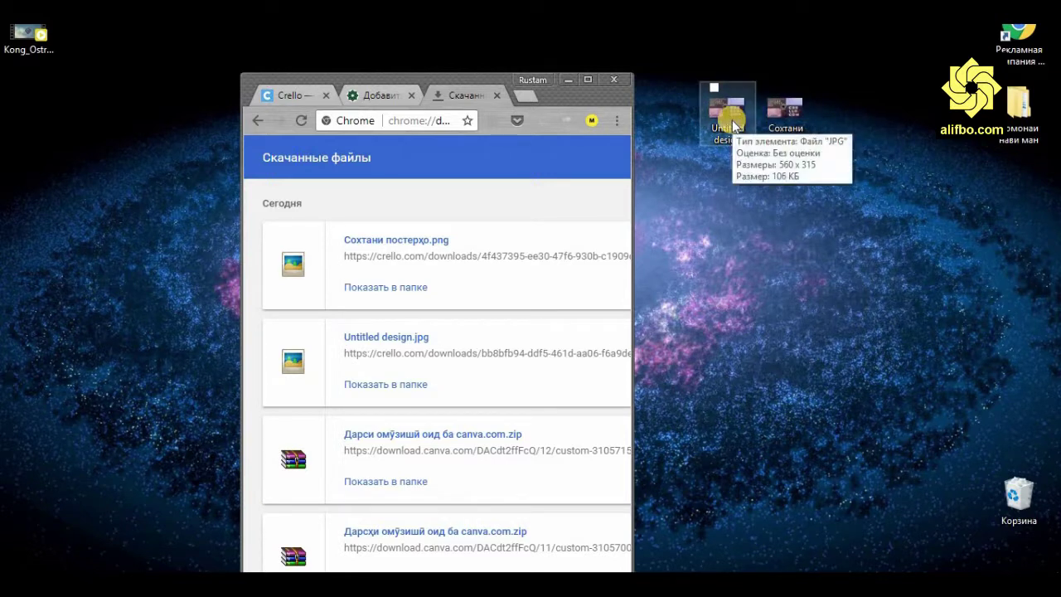
click(886, 339)
click(587, 80)
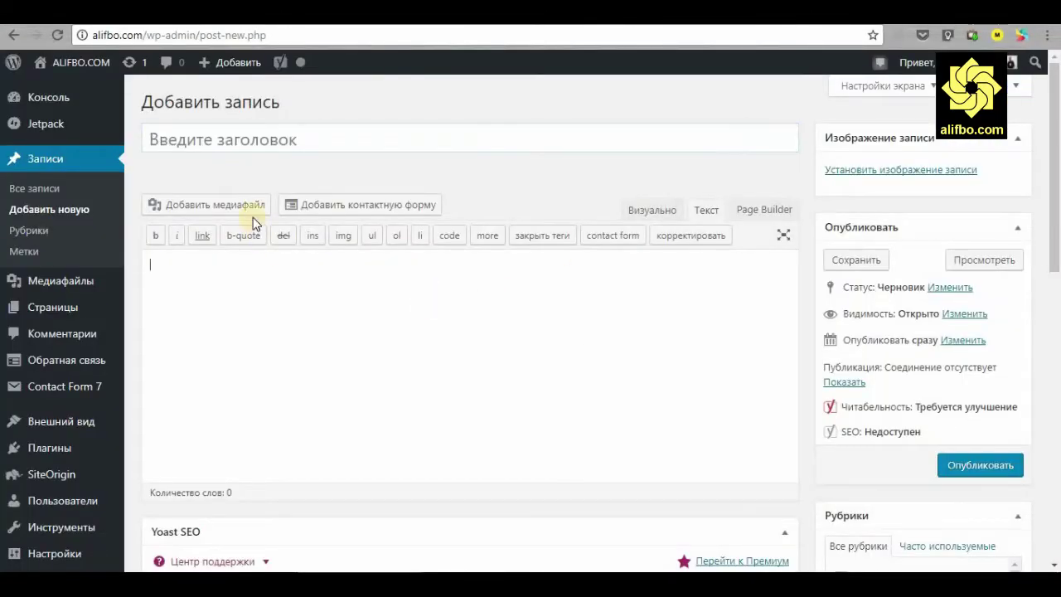
View the media library in the new post's insert-media and featured-image dialogs, closing each without selecting anything
click(247, 205)
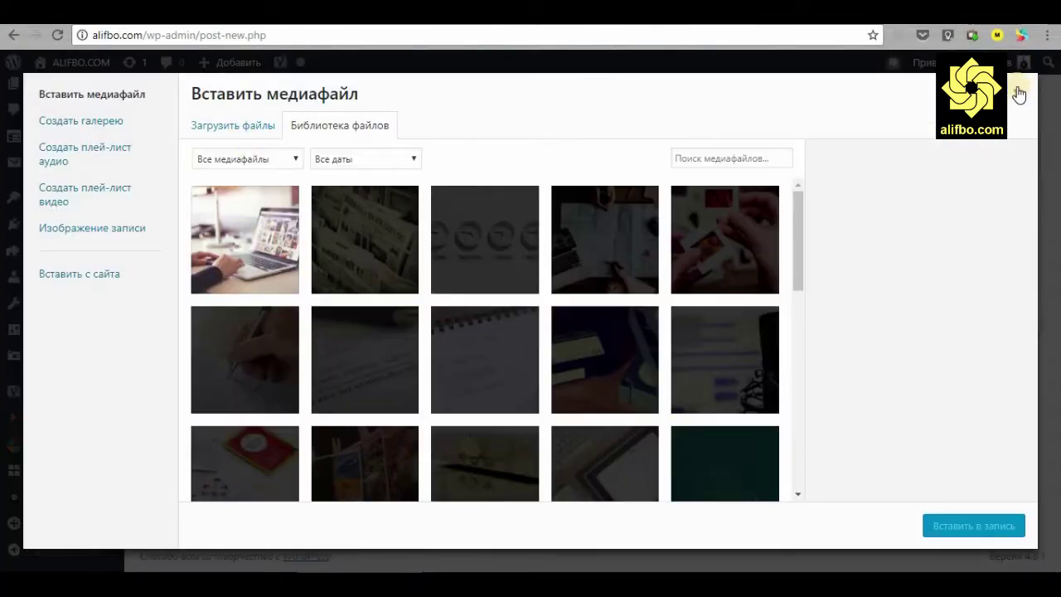
click(1016, 92)
click(891, 172)
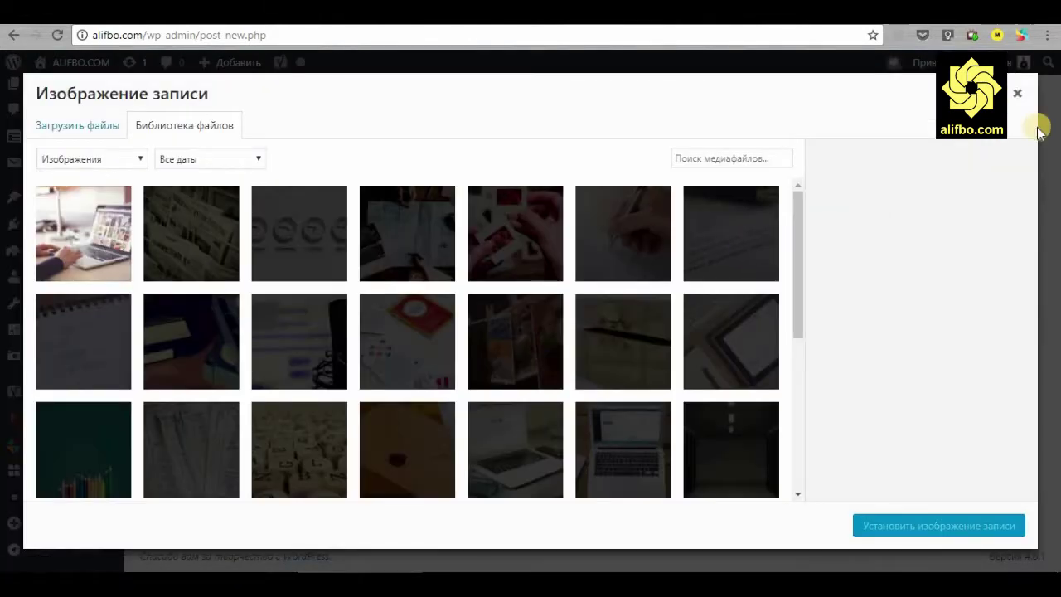
click(1017, 92)
Upload Untitled design.jpg from the desktop to the media library and insert it into the post body
click(253, 207)
click(251, 126)
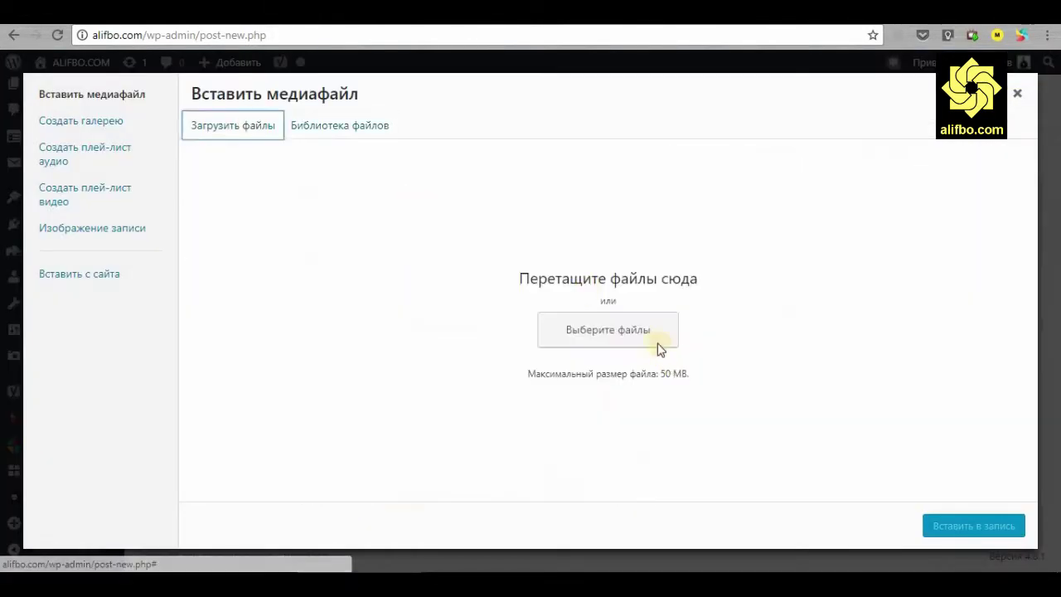
click(617, 329)
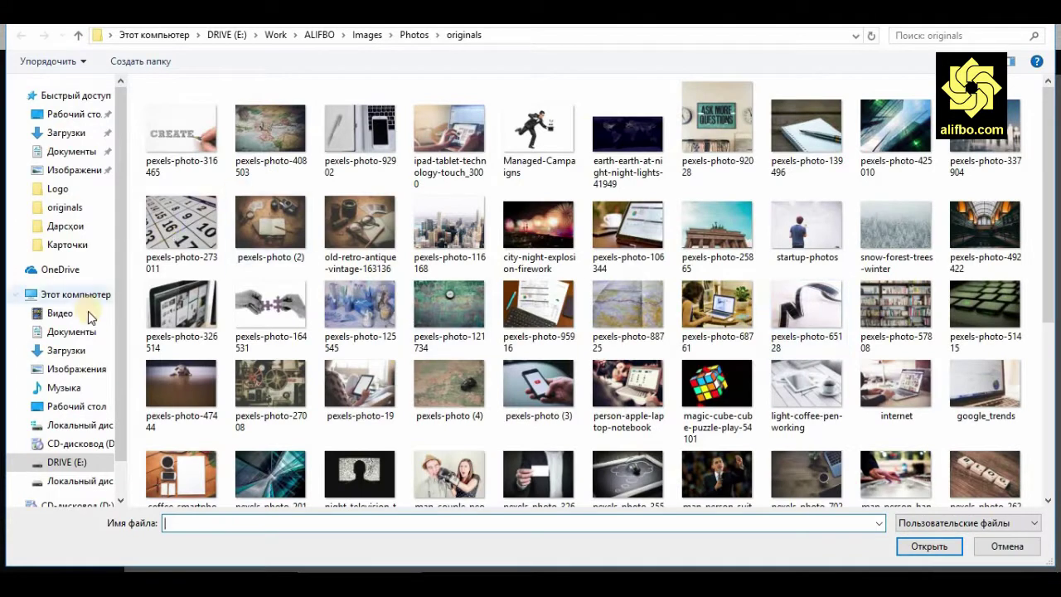
click(83, 406)
click(359, 152)
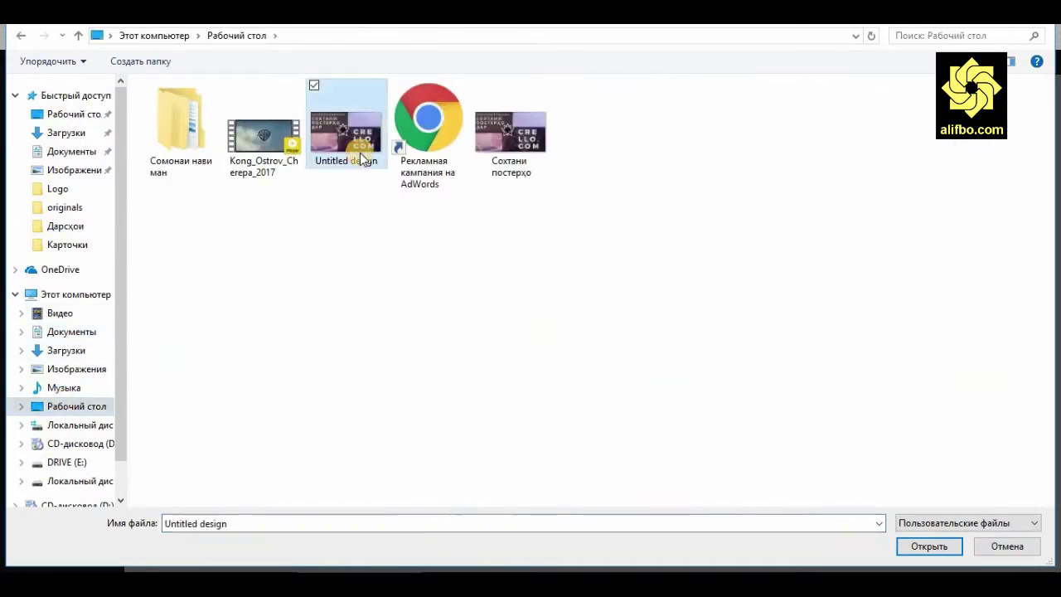
double_click(354, 146)
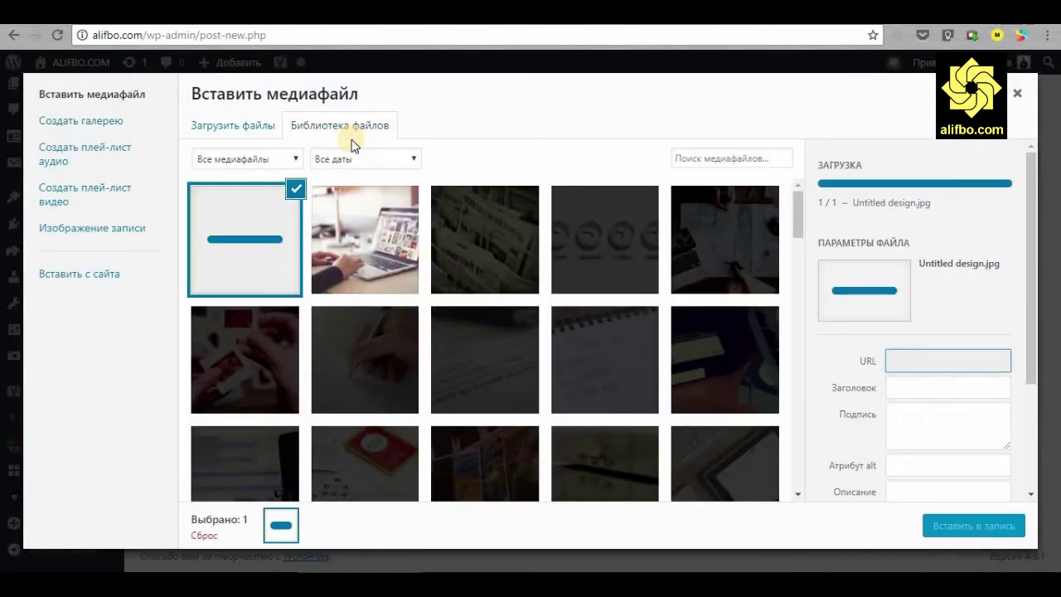
click(973, 526)
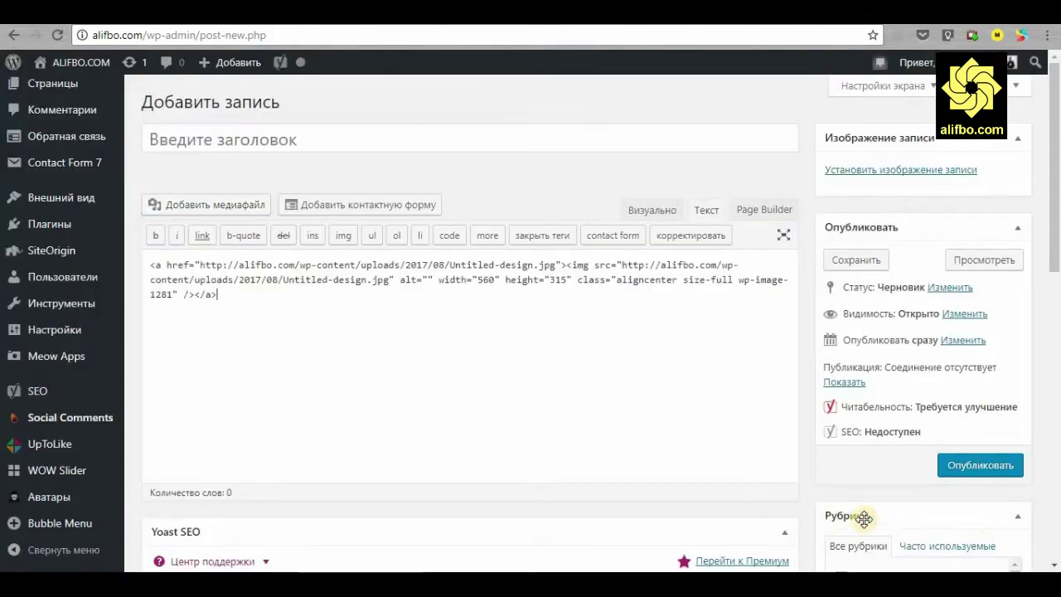
Preview the draft post to examine how the inserted image appears on the page
click(983, 263)
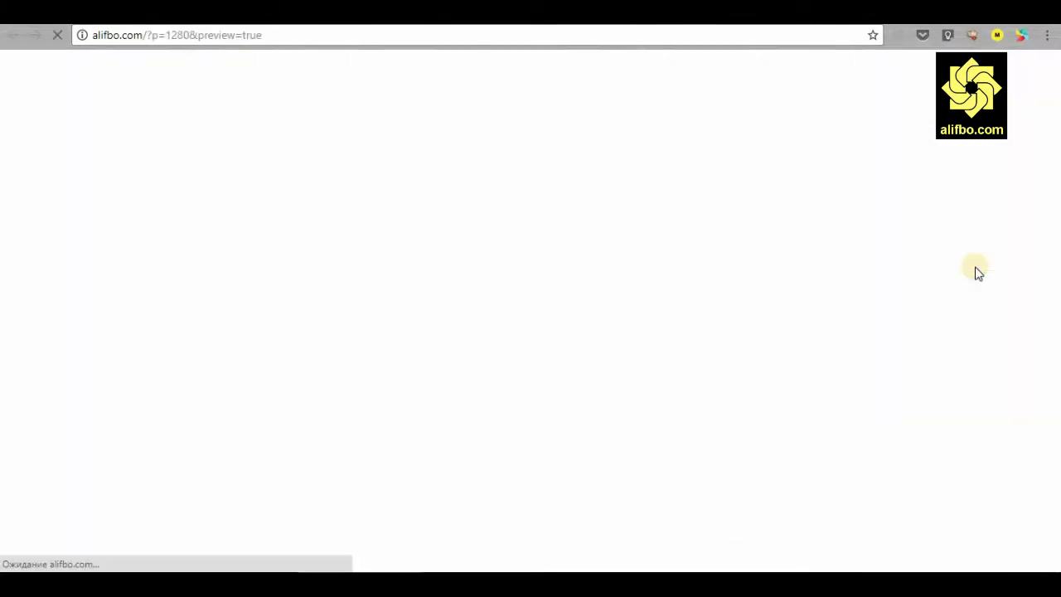
scroll(909, 312, down, 2)
scroll(909, 312, down, 1)
scroll(716, 291, up, 3)
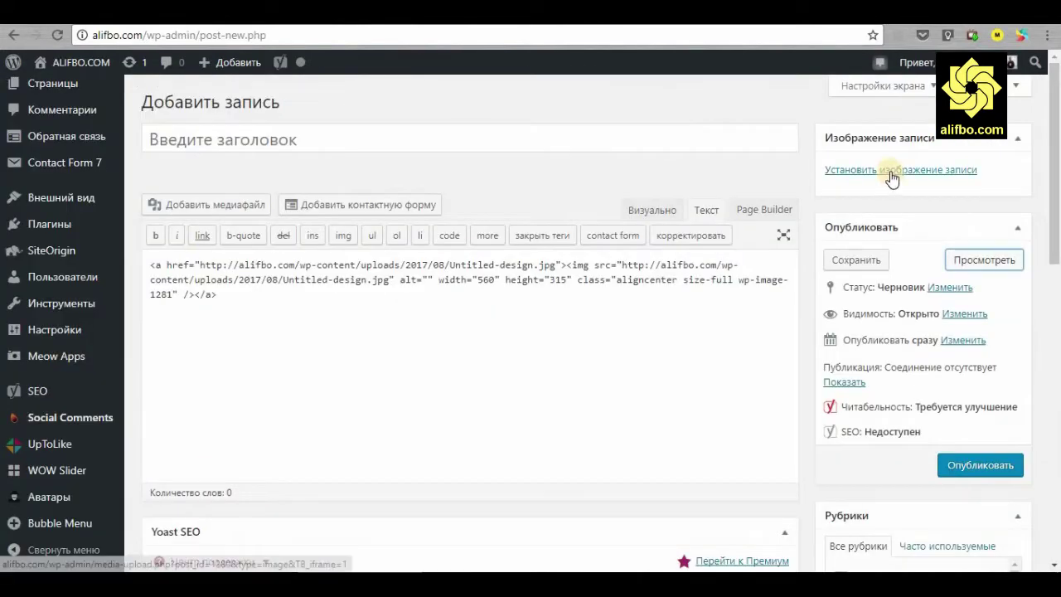
Upload Сохтани постерҳо.png from the desktop and set it as the post's featured image
click(890, 173)
click(80, 129)
click(528, 331)
double_click(511, 137)
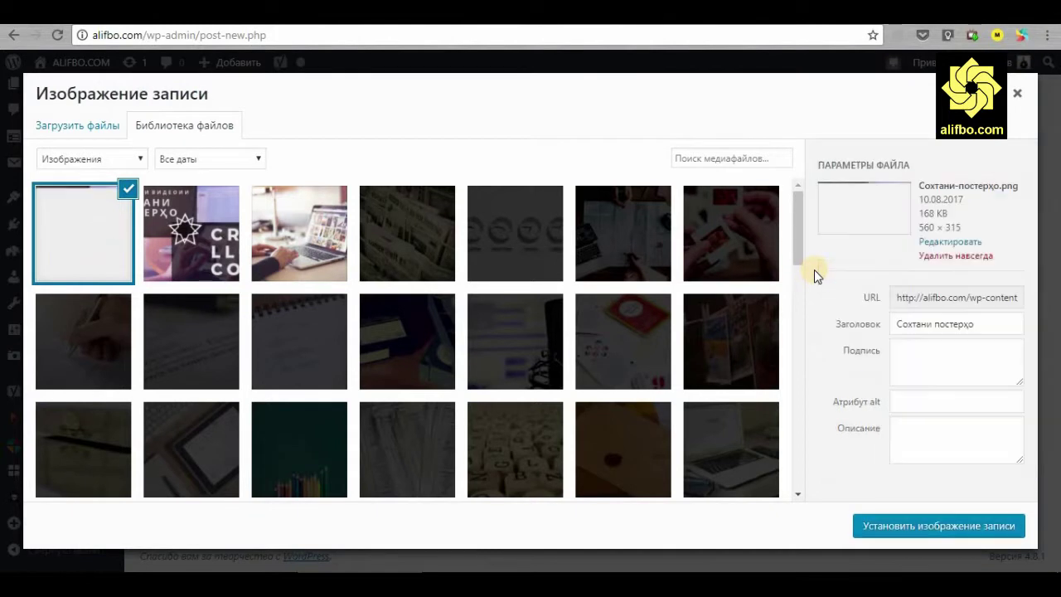
click(936, 527)
Preview the draft post again and look through the page with its featured image and body image
click(982, 427)
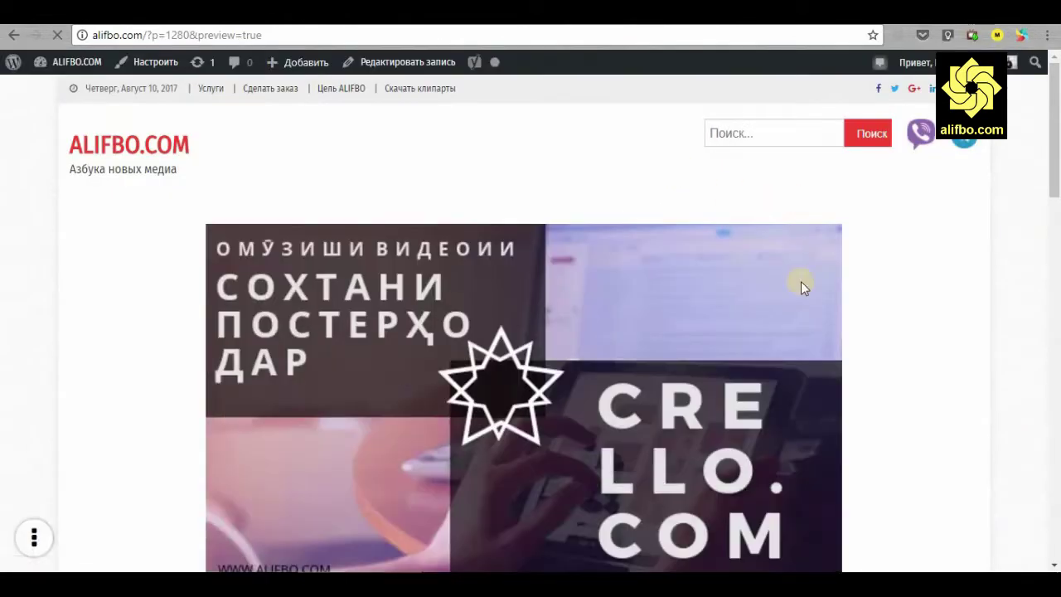
scroll(885, 329, down, 2)
scroll(890, 324, down, 10)
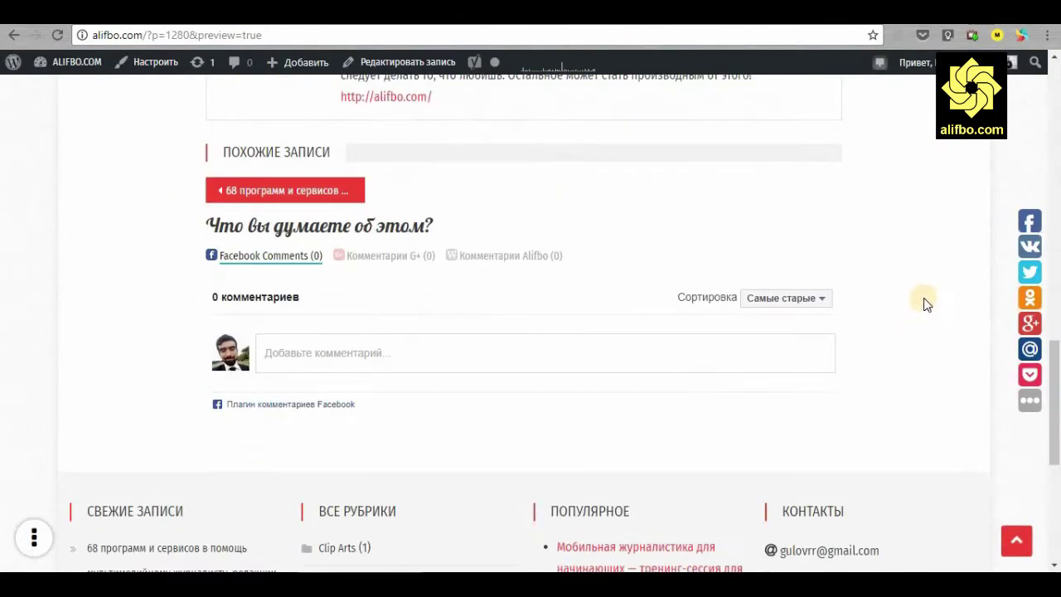
scroll(870, 248, up, 5)
scroll(870, 248, up, 3)
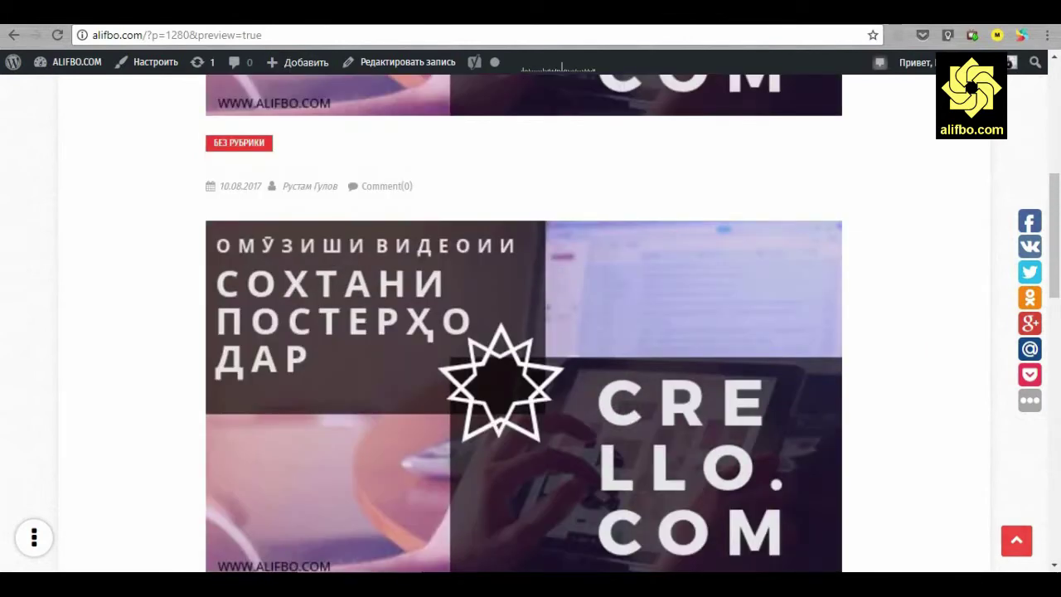